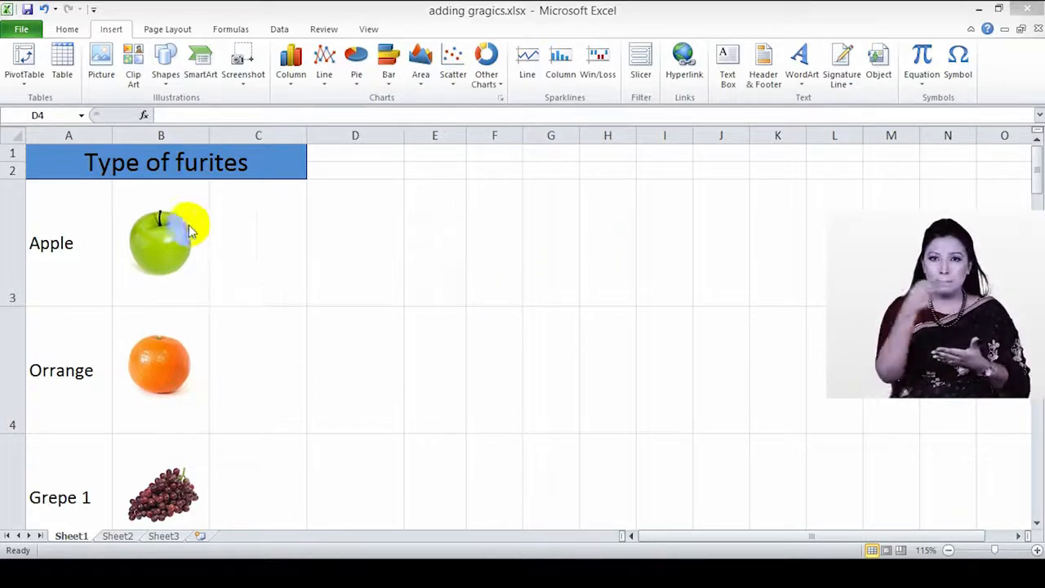
Step: Select cell C3 and scroll through the sheet's fruit list
{"action": "left_click", "coordinate": [304, 305]}
{"action": "left_click", "coordinate": [217, 286]}
{"action": "scroll", "coordinate": [145, 282], "scroll_direction": "down", "scroll_amount": 1}
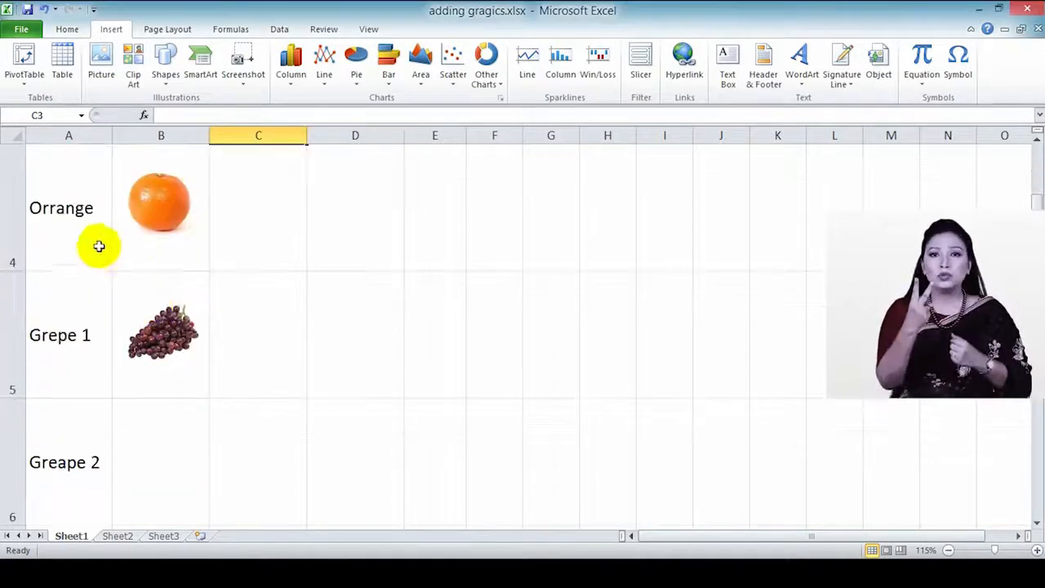
{"action": "scroll", "coordinate": [145, 340], "scroll_direction": "down", "scroll_amount": 1}
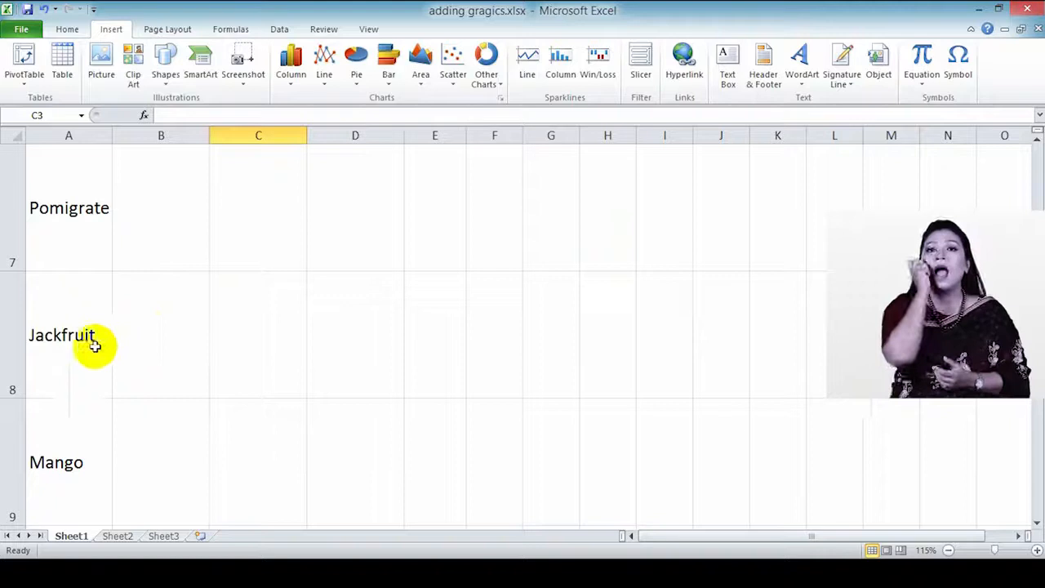
{"action": "scroll", "coordinate": [105, 389], "scroll_direction": "down", "scroll_amount": 1}
{"action": "scroll", "coordinate": [123, 425], "scroll_direction": "up", "scroll_amount": 3}
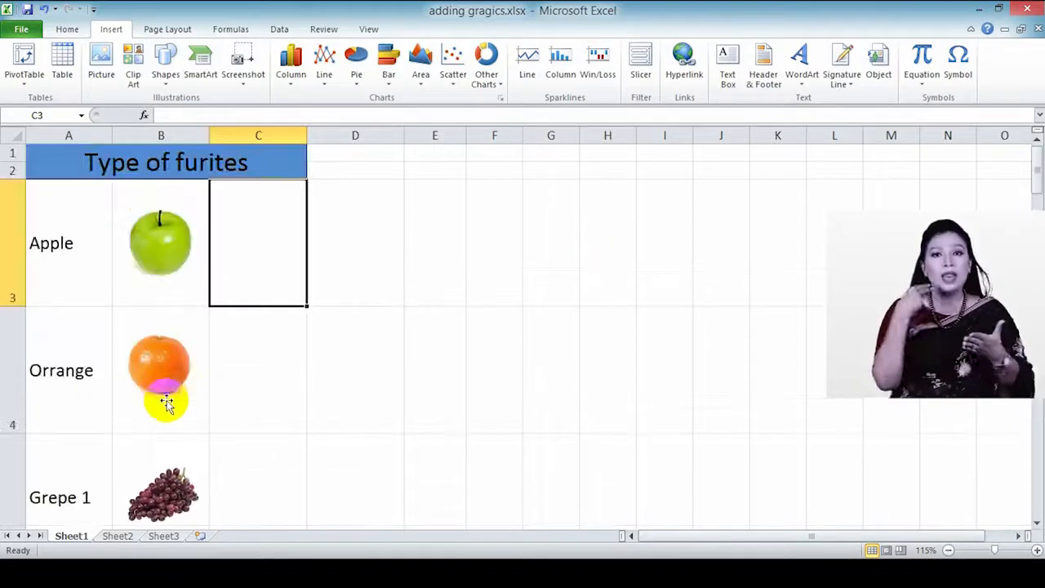
{"action": "scroll", "coordinate": [144, 396], "scroll_direction": "down", "scroll_amount": 2}
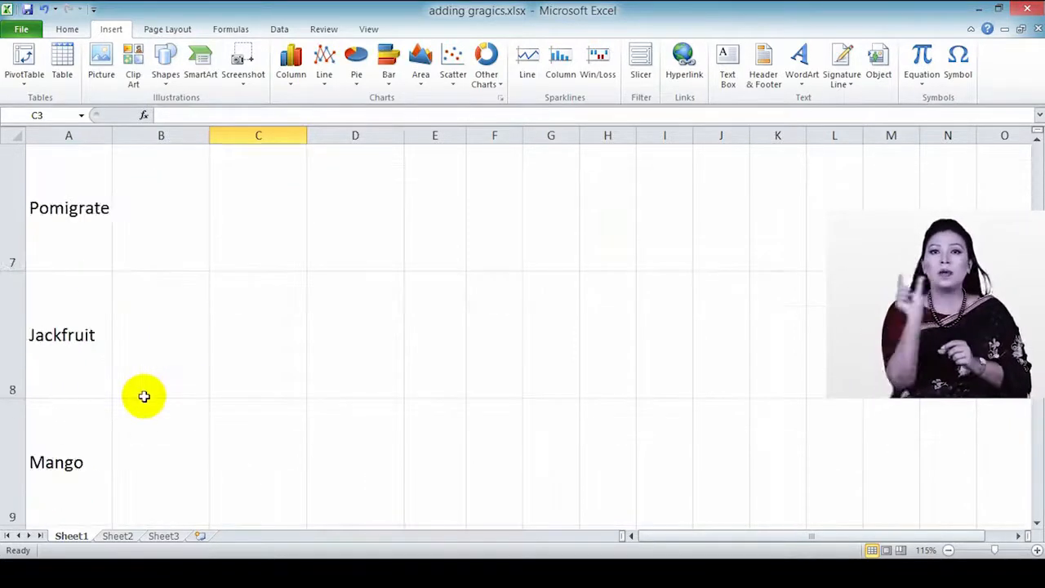
{"action": "scroll", "coordinate": [144, 398], "scroll_direction": "up", "scroll_amount": 1}
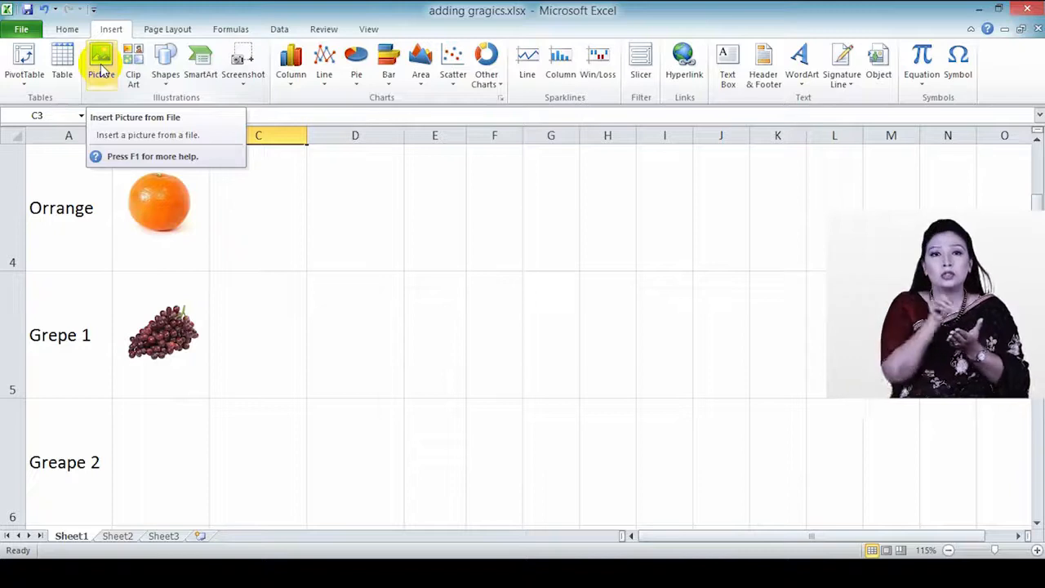
{"action": "scroll", "coordinate": [168, 392], "scroll_direction": "down", "scroll_amount": 1}
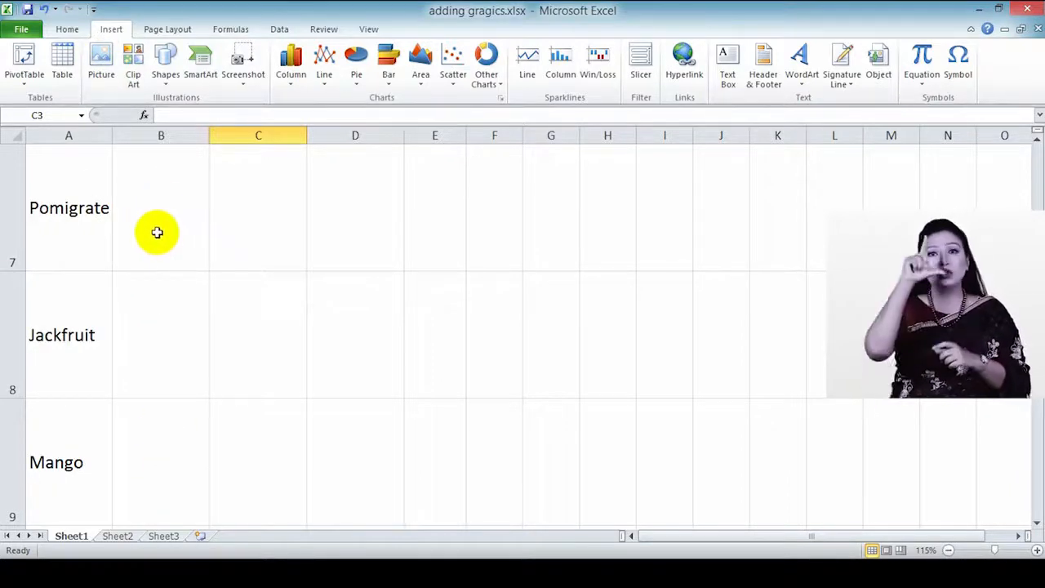
Step: Insert the pomegranate photo 541-12_r_379_296.jpg from the Desktop photos folder
{"action": "left_click", "coordinate": [104, 63]}
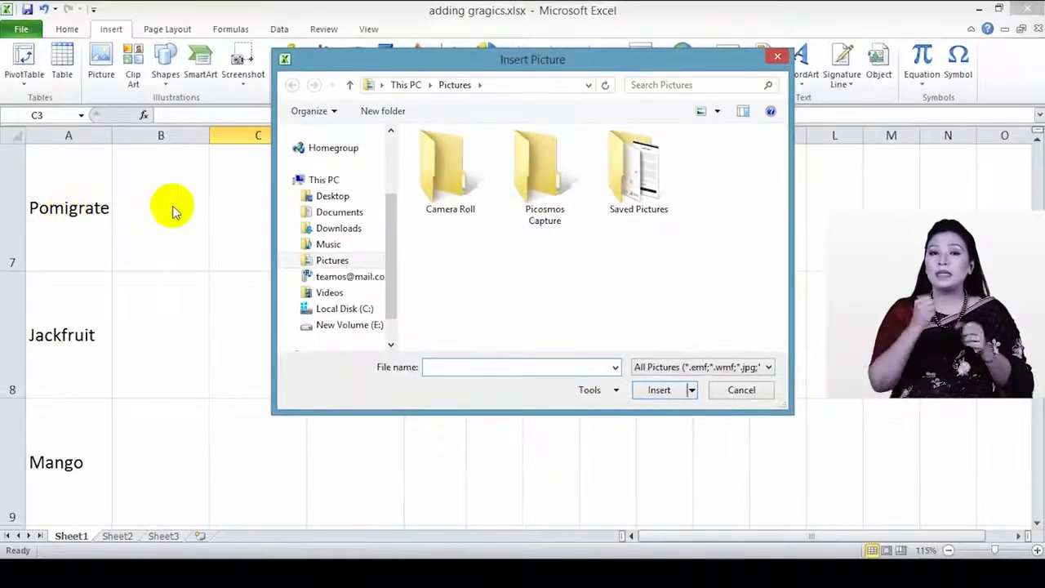
{"action": "left_click", "coordinate": [327, 199]}
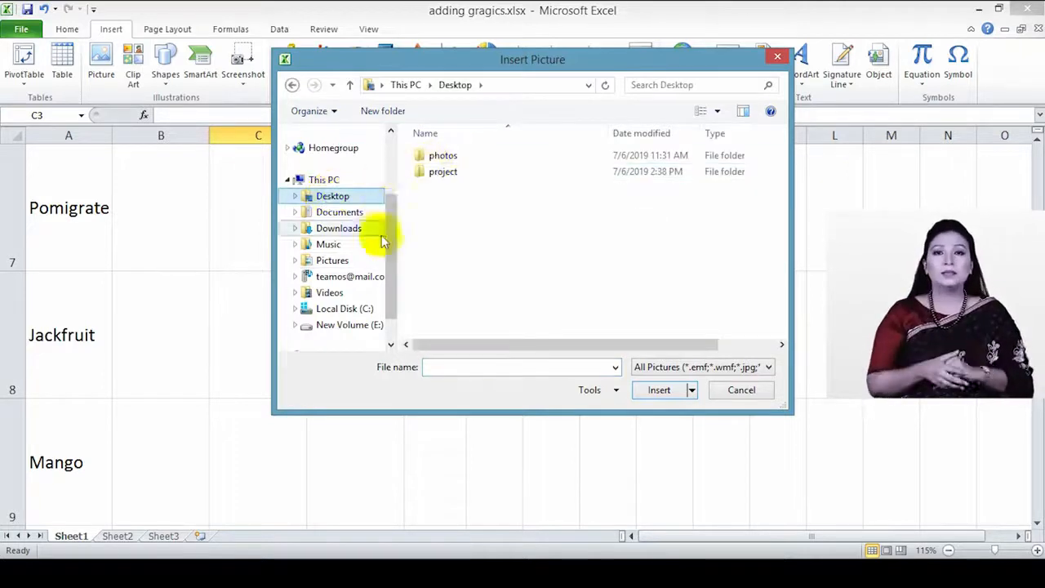
{"action": "left_click", "coordinate": [452, 160]}
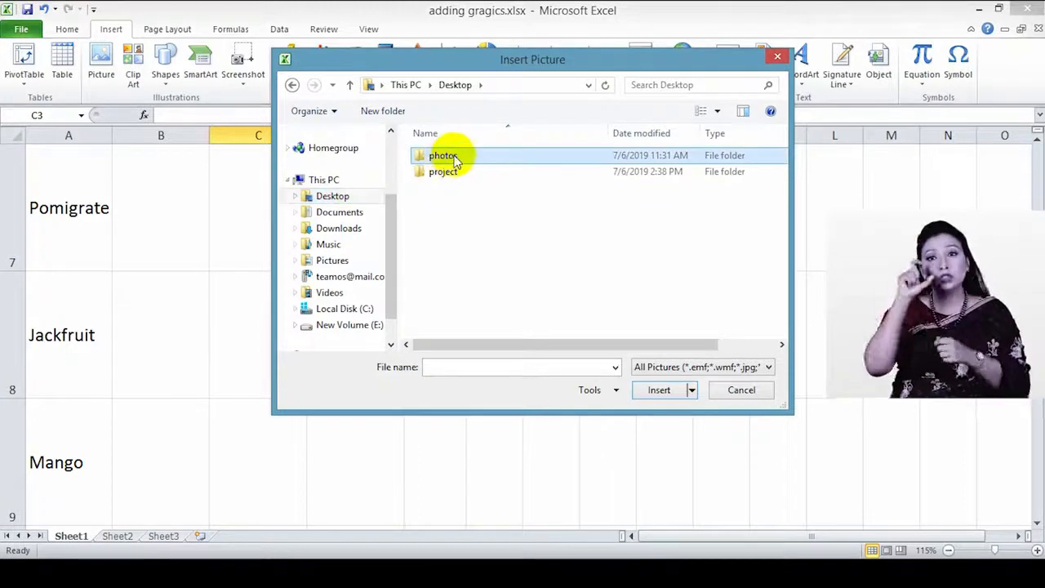
{"action": "double_click", "coordinate": [449, 157]}
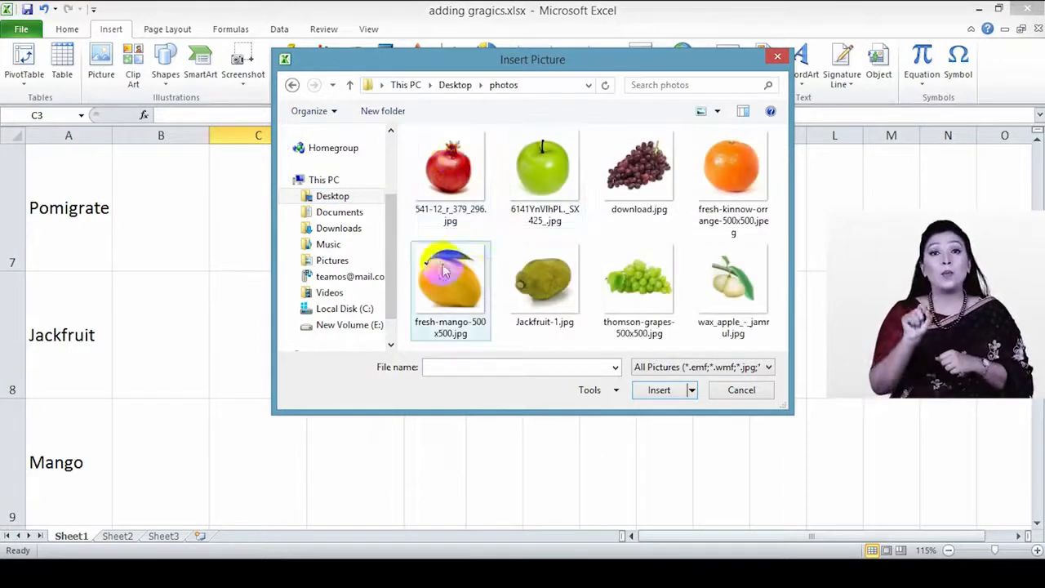
{"action": "left_click", "coordinate": [453, 193]}
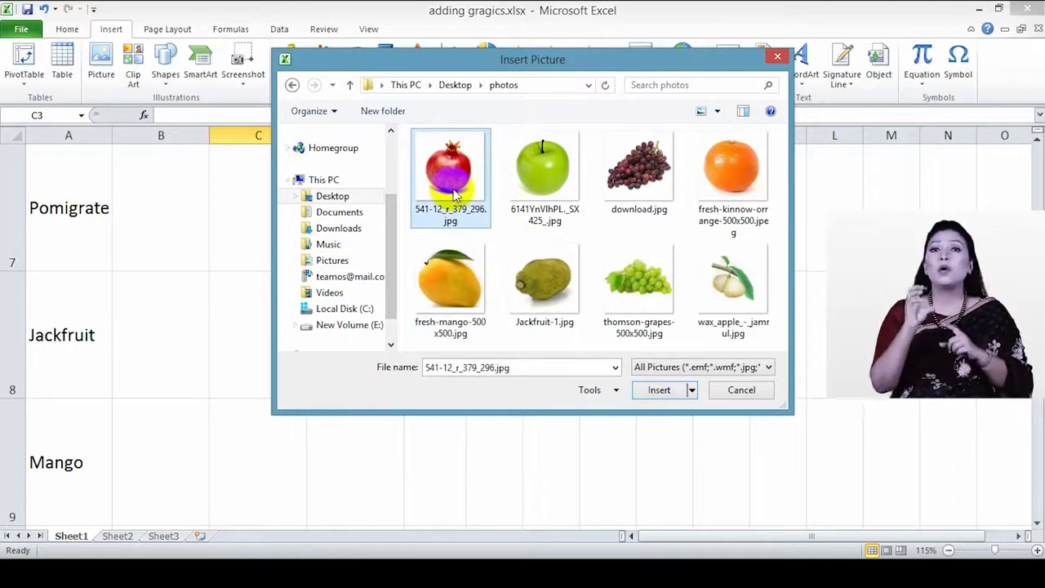
{"action": "left_click", "coordinate": [661, 391]}
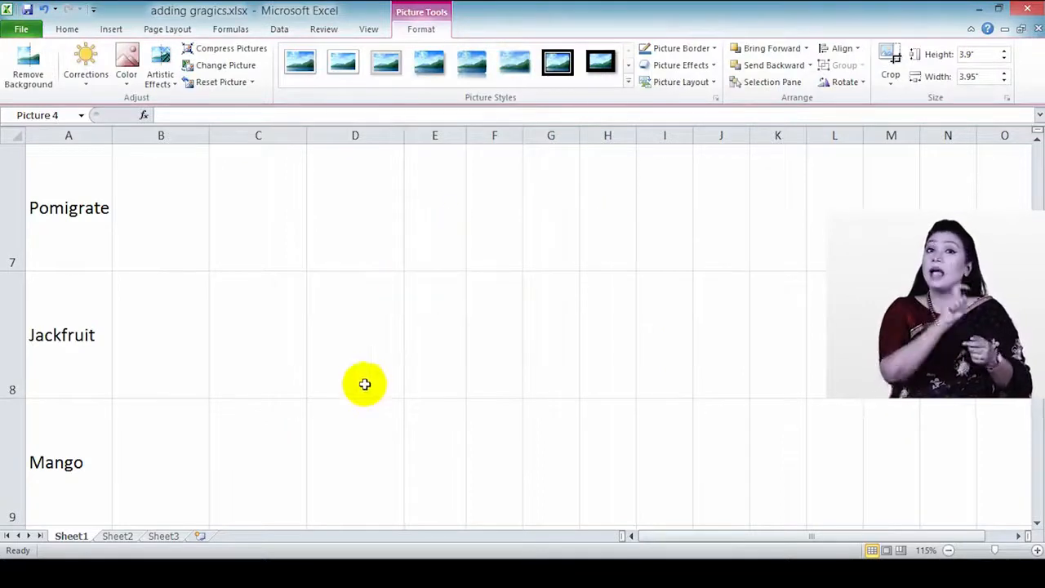
Step: Drag the 3.9" by 3.95" pomegranate picture down beside the Pomigrate row, spanning columns C to G
{"action": "scroll", "coordinate": [364, 383], "scroll_direction": "up", "scroll_amount": 2}
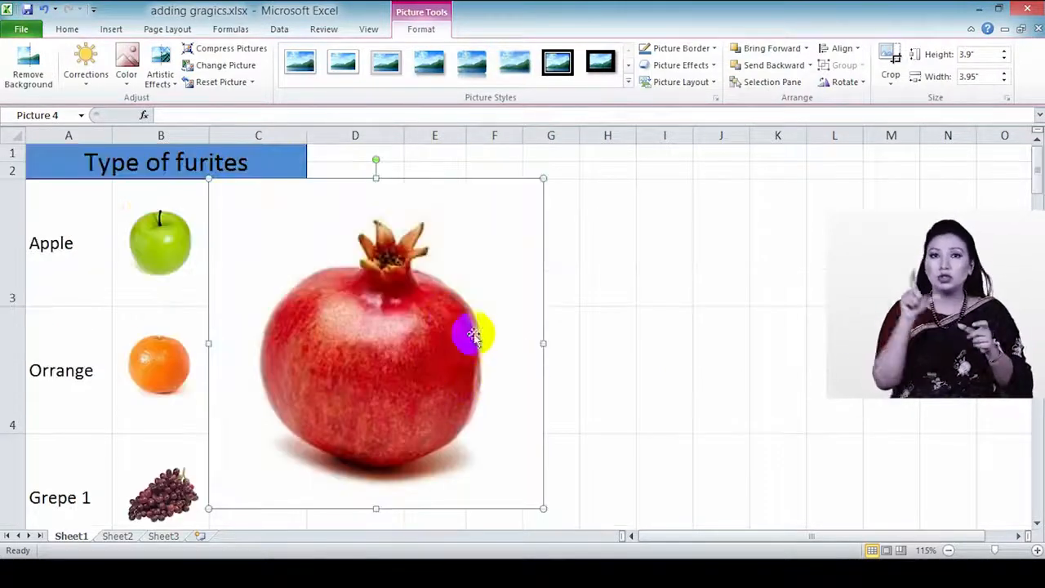
{"action": "scroll", "coordinate": [470, 327], "scroll_direction": "down", "scroll_amount": 3}
{"action": "scroll", "coordinate": [470, 329], "scroll_direction": "up", "scroll_amount": 2}
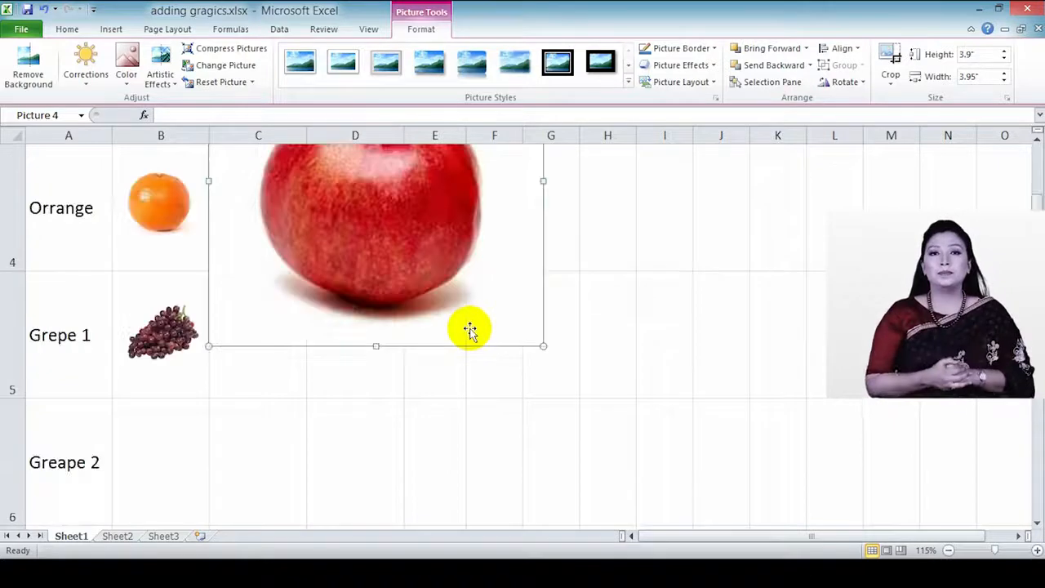
{"action": "left_click_drag", "start_coordinate": [485, 334], "coordinate": [501, 471]}
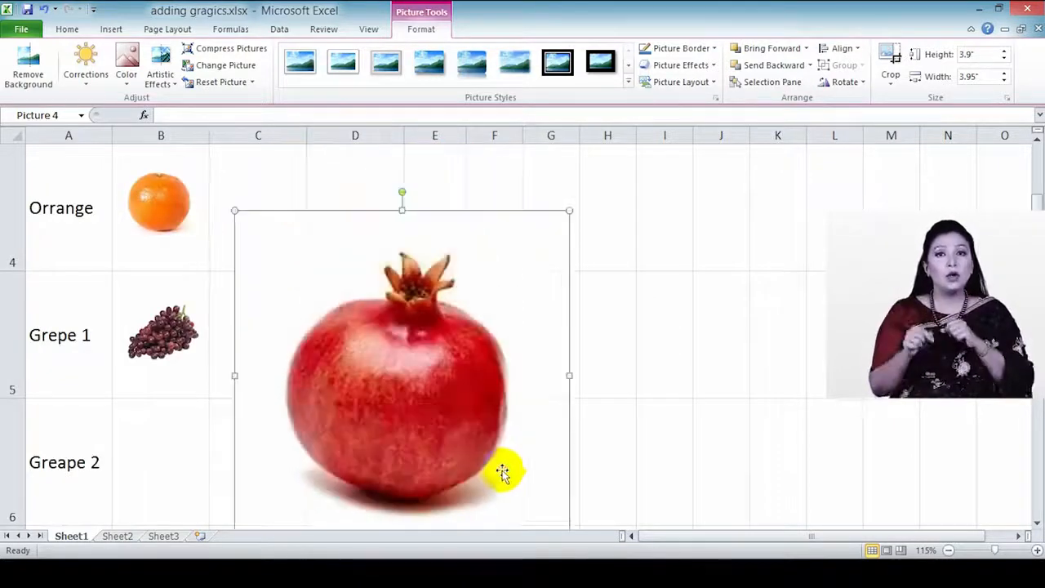
{"action": "scroll", "coordinate": [508, 466], "scroll_direction": "down", "scroll_amount": 2}
{"action": "scroll", "coordinate": [509, 467], "scroll_direction": "up", "scroll_amount": 2}
{"action": "scroll", "coordinate": [511, 467], "scroll_direction": "down", "scroll_amount": 1}
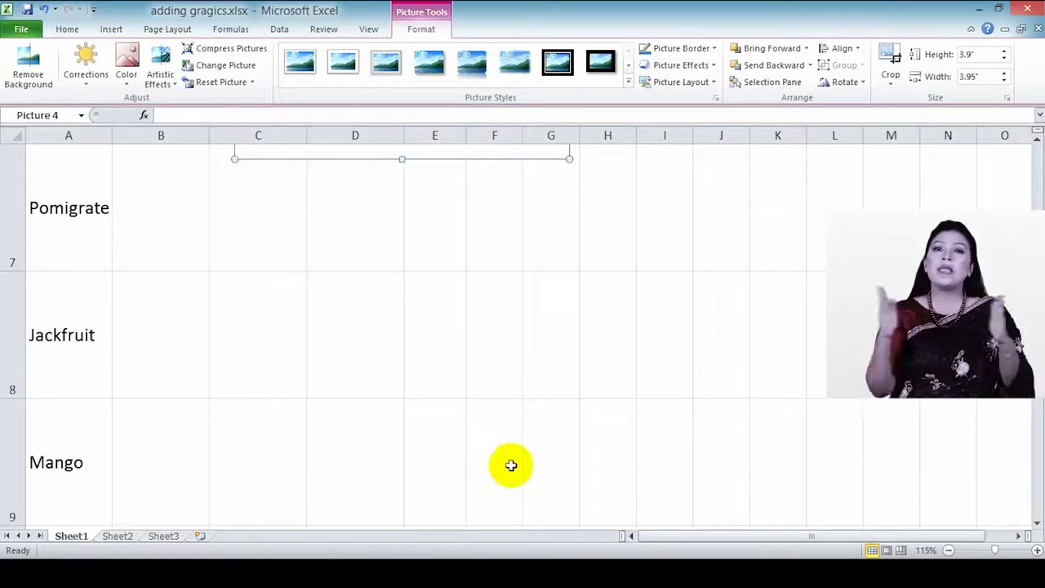
{"action": "left_click_drag", "start_coordinate": [462, 152], "coordinate": [432, 415]}
{"action": "left_click_drag", "start_coordinate": [460, 251], "coordinate": [466, 301]}
{"action": "left_click_drag", "start_coordinate": [466, 261], "coordinate": [473, 283]}
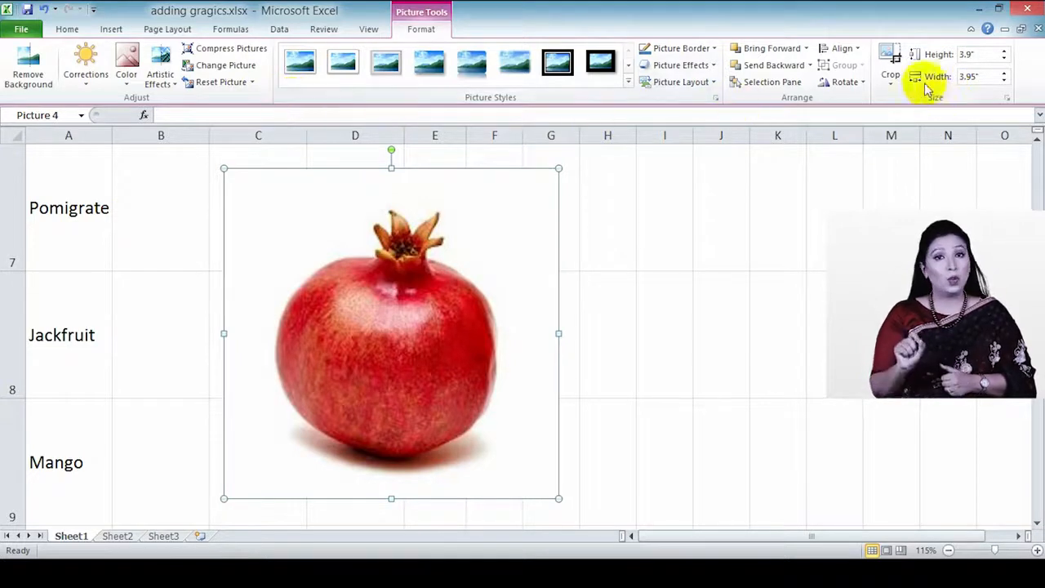
Step: Crop the picture's left, right, top and top-right edges inward to about 3.42" by 3.36"
{"action": "left_click", "coordinate": [893, 84]}
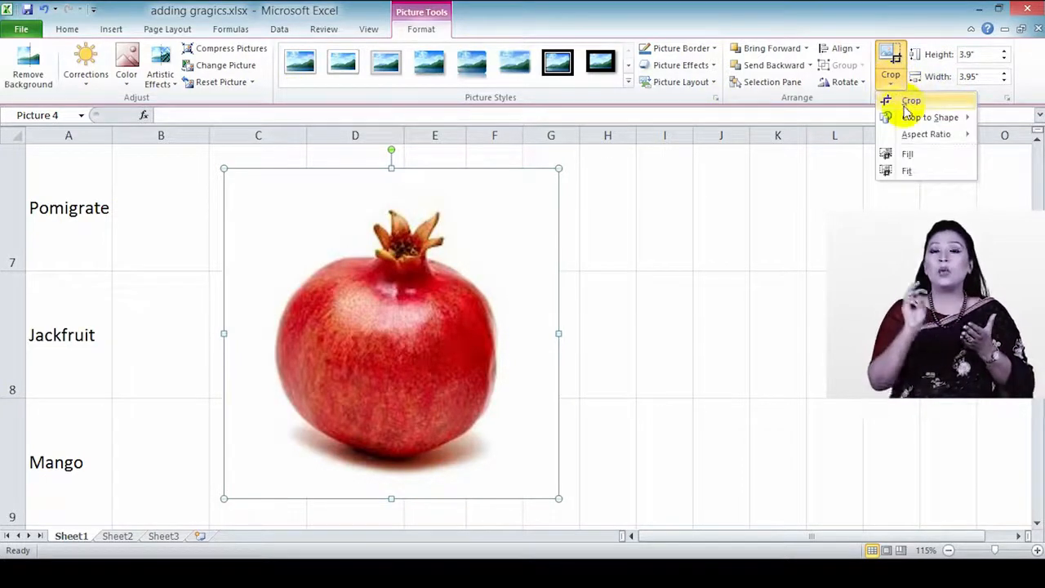
{"action": "left_click", "coordinate": [909, 102]}
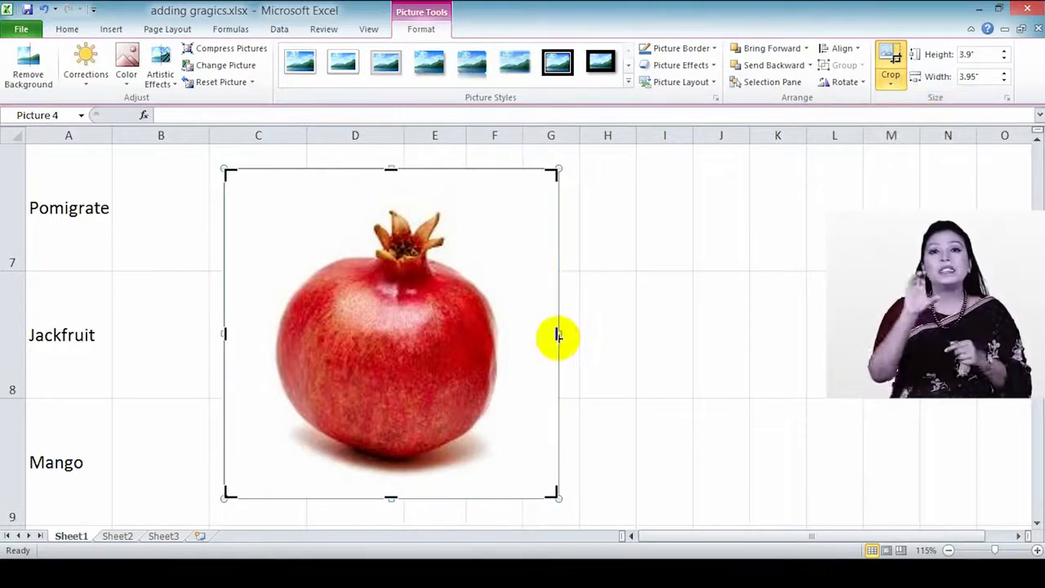
{"action": "left_click_drag", "start_coordinate": [558, 334], "coordinate": [539, 334]}
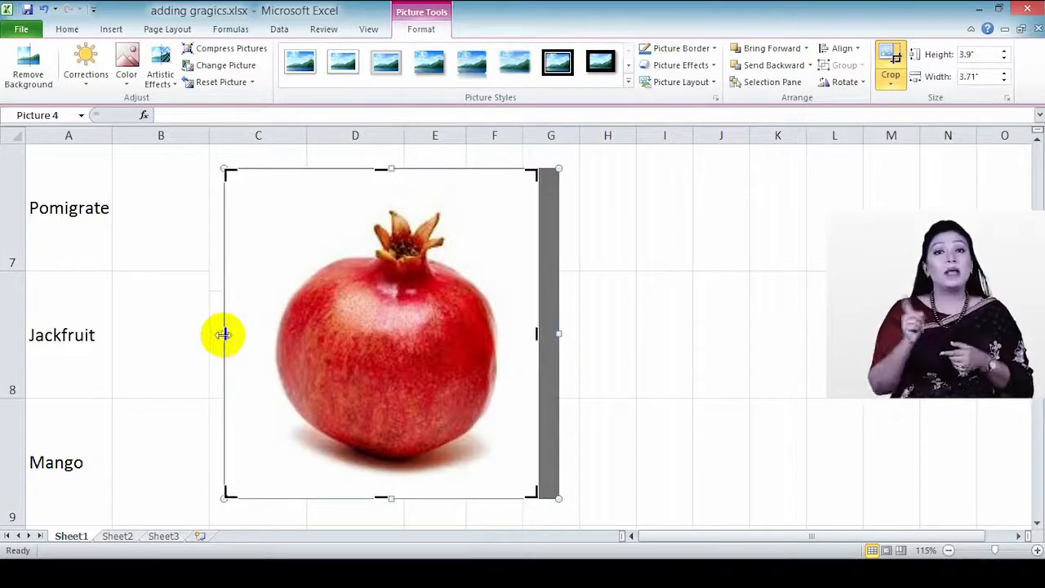
{"action": "left_click_drag", "start_coordinate": [224, 334], "coordinate": [250, 334]}
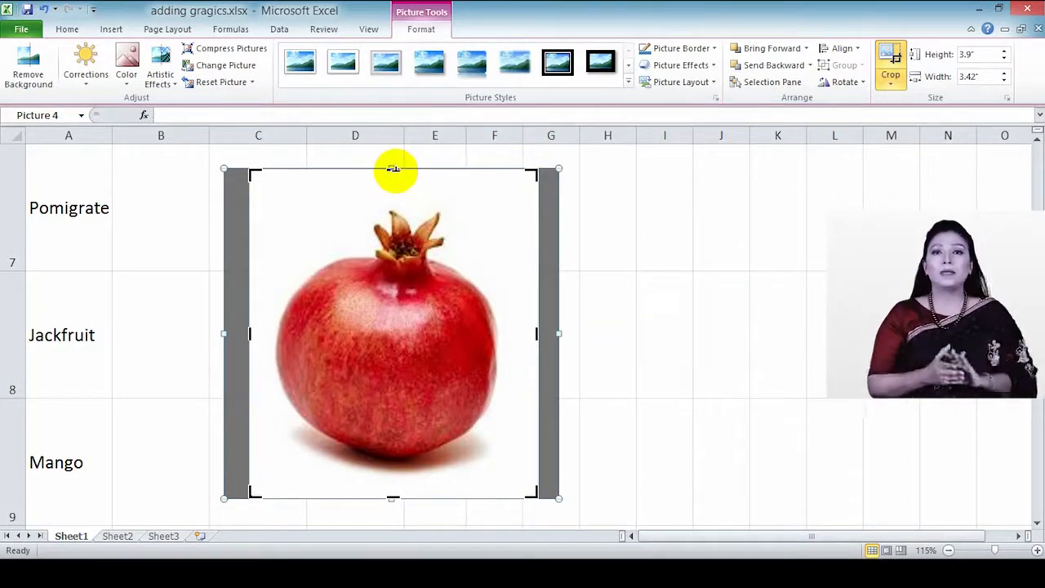
{"action": "left_click_drag", "start_coordinate": [396, 170], "coordinate": [392, 193]}
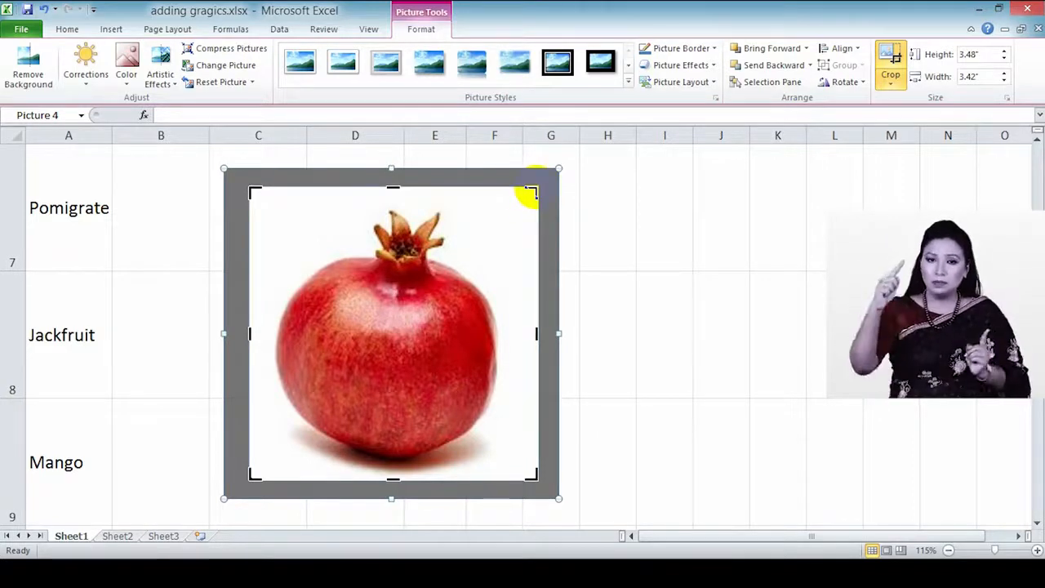
{"action": "mouse_move", "coordinate": [533, 188]}
{"action": "left_mouse_down"}
{"action": "mouse_move", "coordinate": [391, 306]}
{"action": "mouse_move", "coordinate": [359, 366]}
{"action": "mouse_move", "coordinate": [306, 417]}
{"action": "mouse_move", "coordinate": [454, 318]}
{"action": "mouse_move", "coordinate": [535, 189]}
{"action": "mouse_move", "coordinate": [388, 315]}
{"action": "mouse_move", "coordinate": [526, 196]}
{"action": "left_mouse_up"}
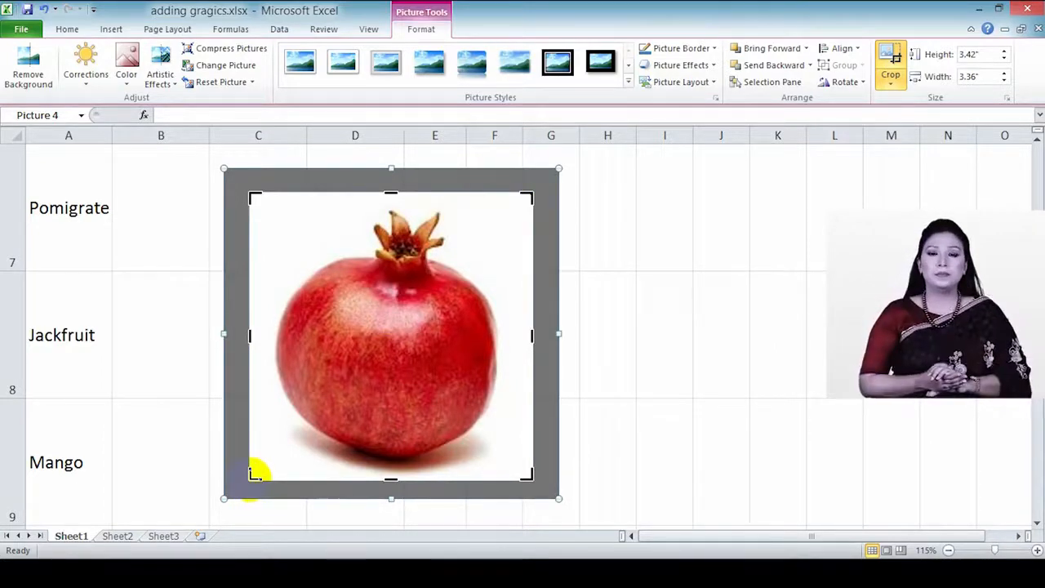
Step: Fine-tune the crop handles, undo the last drag, and apply the crop at 3.33" by 3.22"
{"action": "left_click_drag", "start_coordinate": [250, 476], "coordinate": [249, 444]}
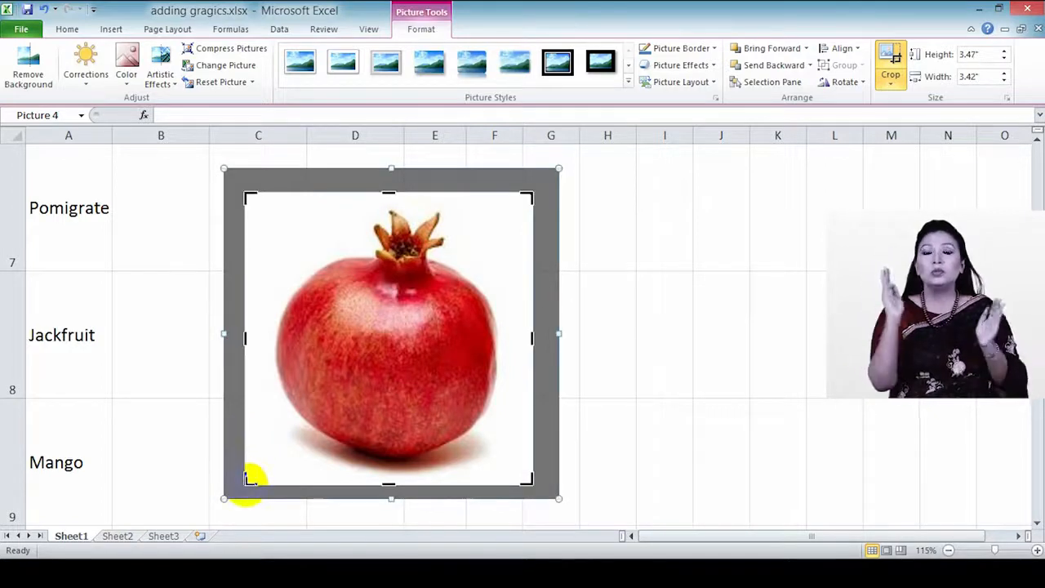
{"action": "mouse_move", "coordinate": [246, 480]}
{"action": "left_mouse_down"}
{"action": "mouse_move", "coordinate": [294, 433]}
{"action": "mouse_move", "coordinate": [418, 361]}
{"action": "mouse_move", "coordinate": [366, 367]}
{"action": "mouse_move", "coordinate": [305, 408]}
{"action": "mouse_move", "coordinate": [245, 485]}
{"action": "mouse_move", "coordinate": [264, 473]}
{"action": "mouse_move", "coordinate": [257, 477]}
{"action": "left_mouse_up"}
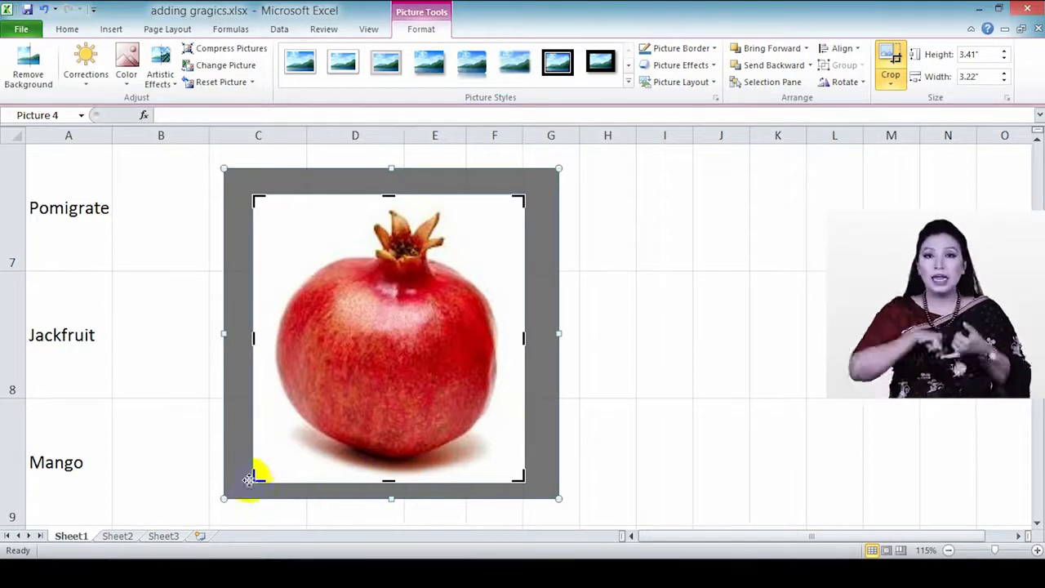
{"action": "mouse_move", "coordinate": [258, 477]}
{"action": "left_mouse_down"}
{"action": "mouse_move", "coordinate": [280, 455]}
{"action": "mouse_move", "coordinate": [246, 483]}
{"action": "mouse_move", "coordinate": [321, 411]}
{"action": "mouse_move", "coordinate": [258, 474]}
{"action": "left_mouse_up"}
{"action": "mouse_move", "coordinate": [252, 483]}
{"action": "left_mouse_down"}
{"action": "mouse_move", "coordinate": [280, 459]}
{"action": "mouse_move", "coordinate": [382, 426]}
{"action": "mouse_move", "coordinate": [275, 457]}
{"action": "mouse_move", "coordinate": [258, 477]}
{"action": "left_mouse_up"}
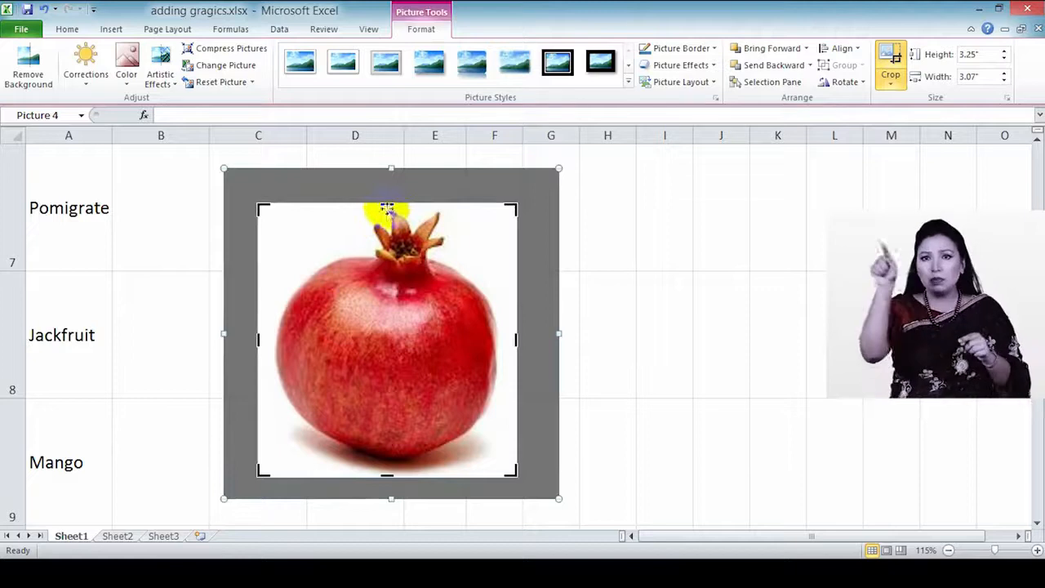
{"action": "left_click_drag", "start_coordinate": [387, 202], "coordinate": [388, 196]}
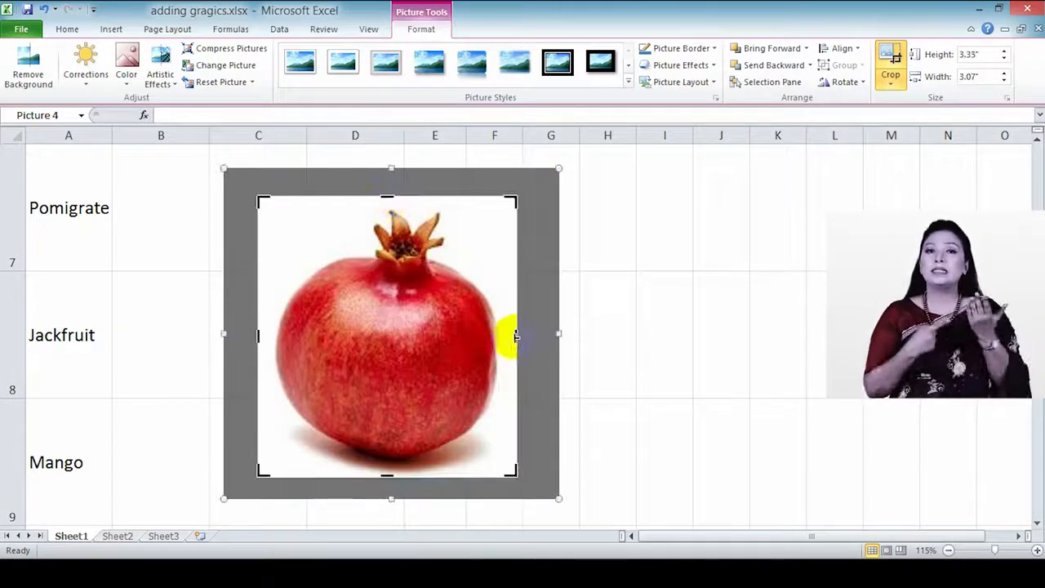
{"action": "left_click_drag", "start_coordinate": [515, 334], "coordinate": [528, 335]}
{"action": "left_click_drag", "start_coordinate": [526, 198], "coordinate": [539, 195]}
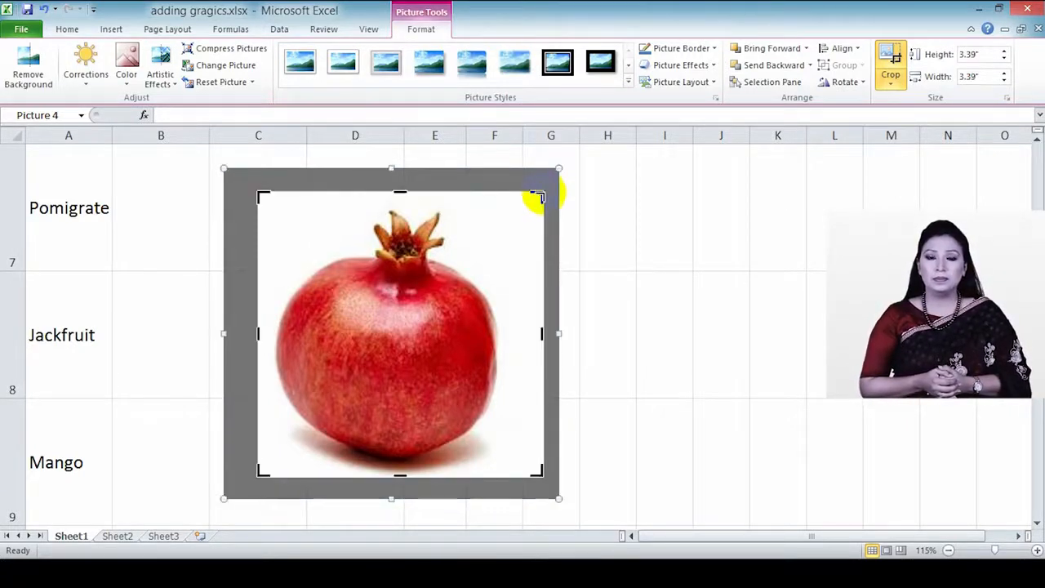
{"action": "key", "text": "ctrl+z"}
{"action": "left_click", "coordinate": [891, 63]}
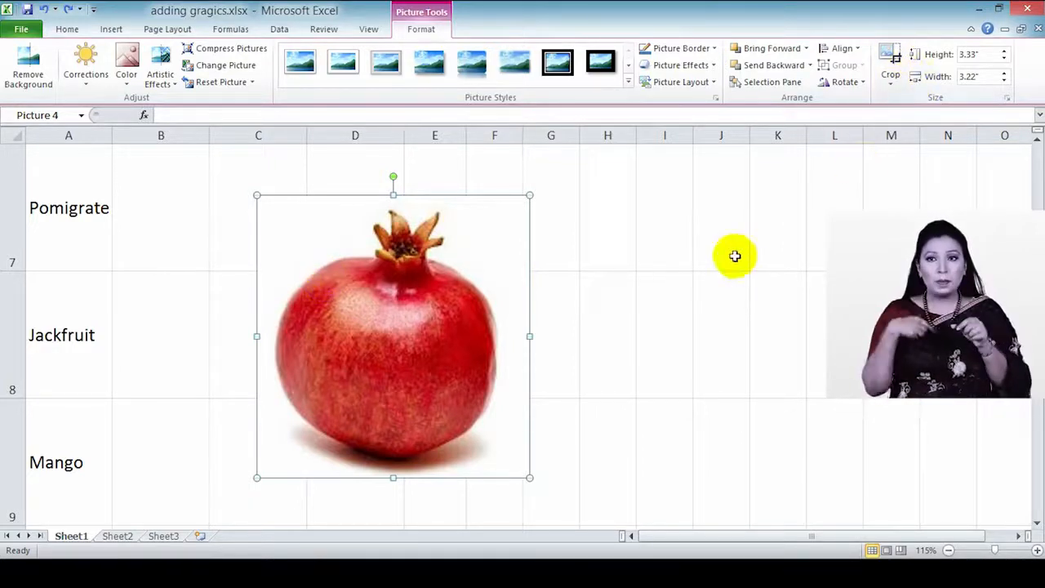
{"action": "left_click", "coordinate": [863, 83]}
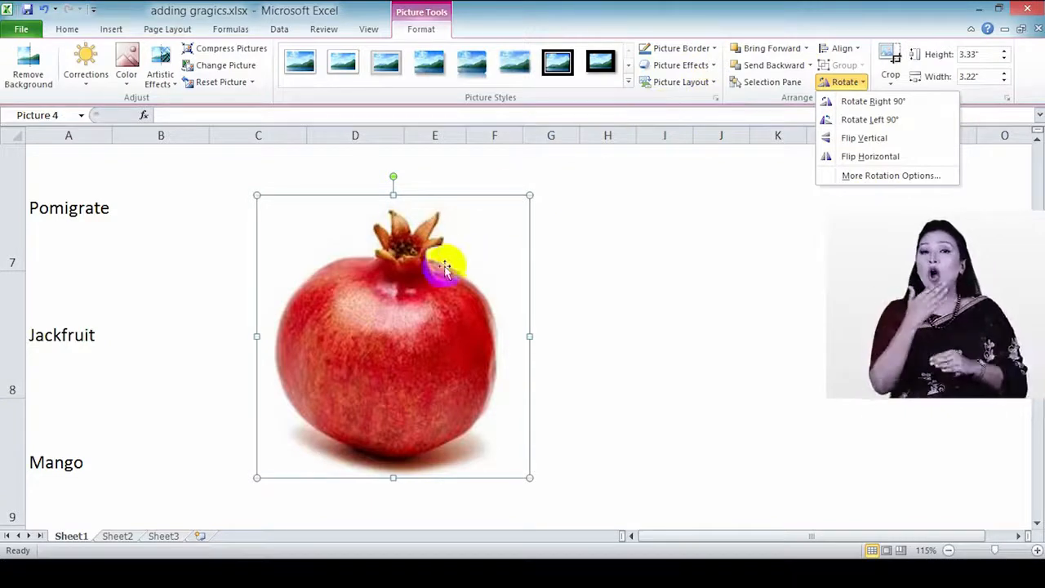
{"action": "left_click", "coordinate": [415, 272]}
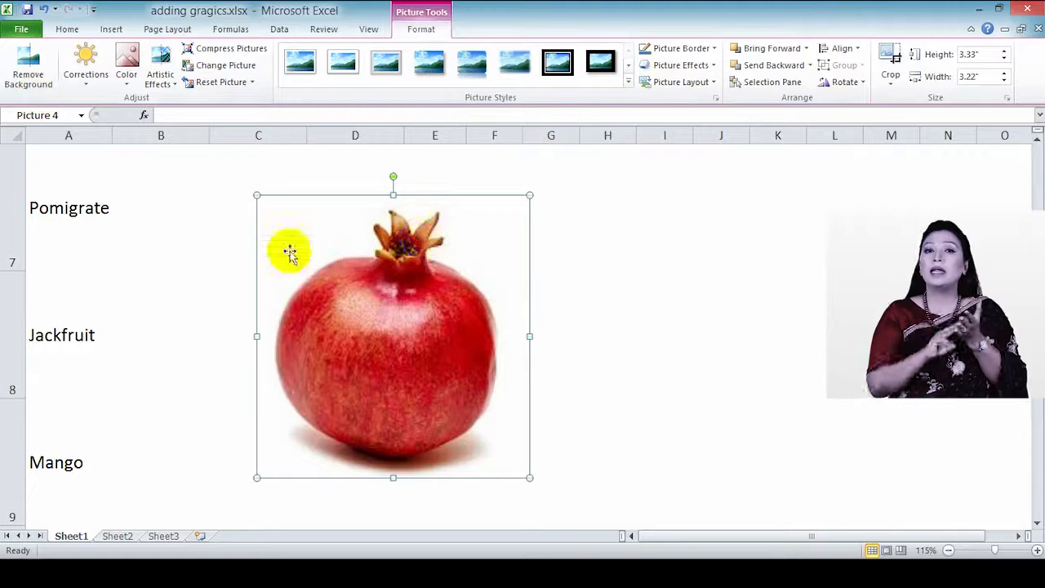
Step: Try Remove Background with an expanded kept area, then discard all changes
{"action": "left_click", "coordinate": [28, 81]}
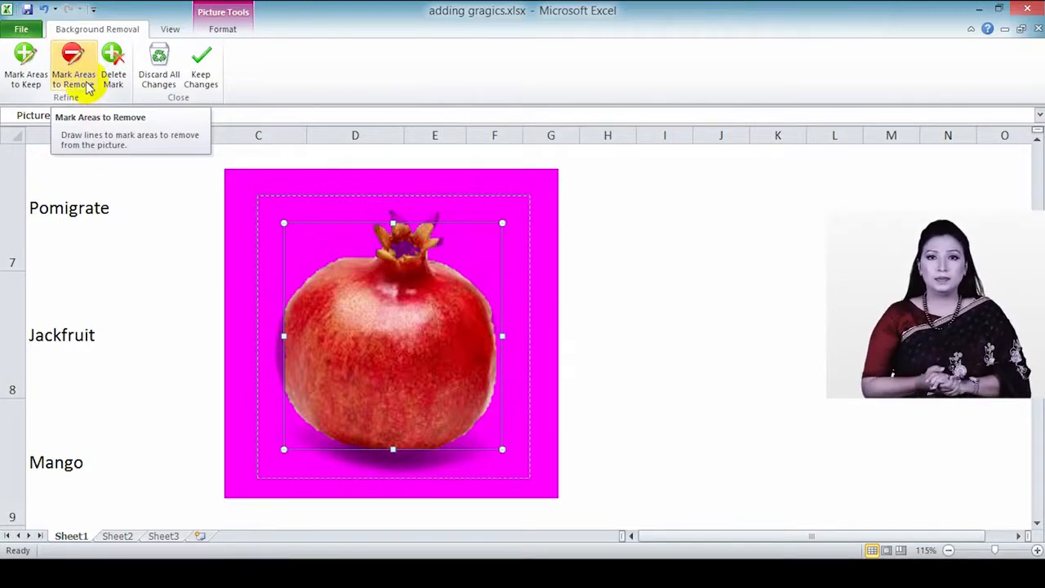
{"action": "left_click_drag", "start_coordinate": [502, 223], "coordinate": [522, 201]}
{"action": "left_click_drag", "start_coordinate": [285, 326], "coordinate": [266, 328]}
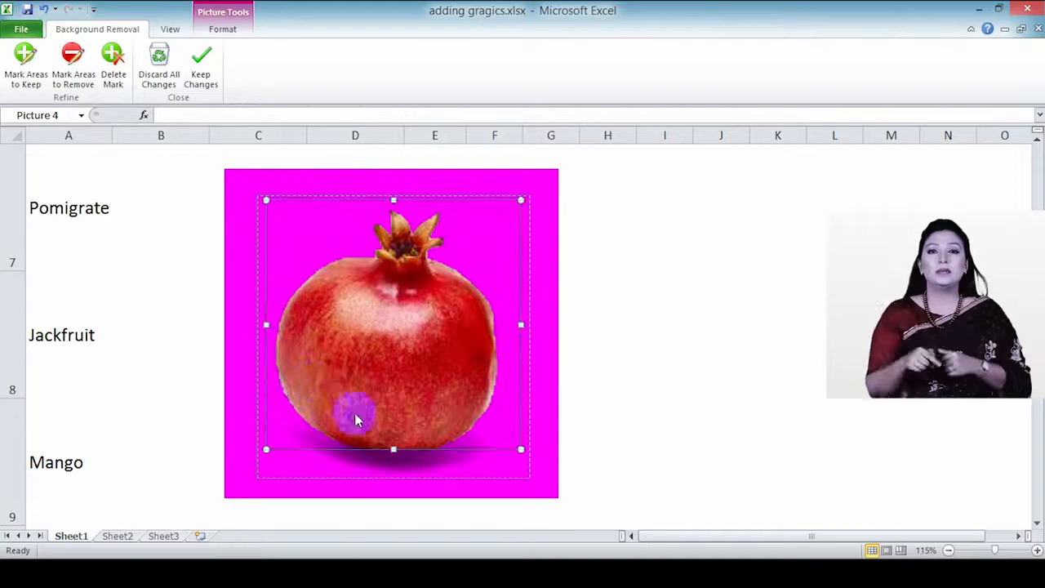
{"action": "left_click_drag", "start_coordinate": [394, 448], "coordinate": [396, 466]}
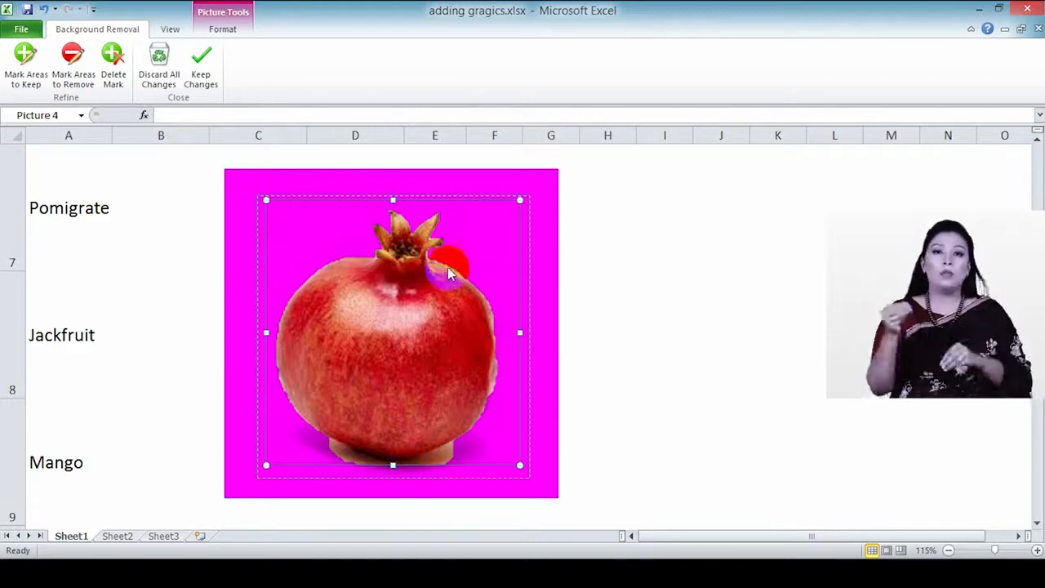
{"action": "left_click_drag", "start_coordinate": [392, 465], "coordinate": [394, 478]}
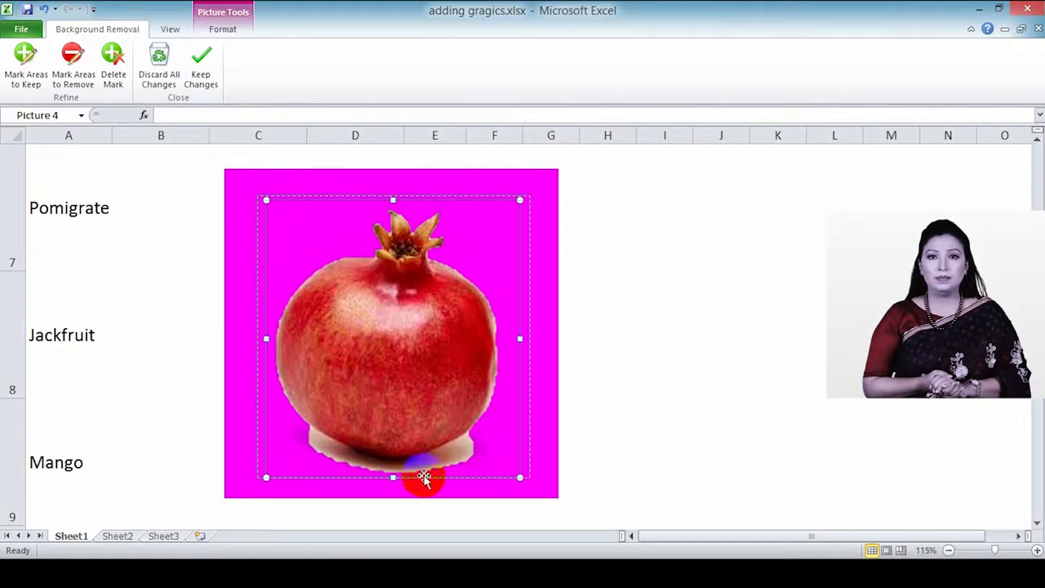
{"action": "mouse_move", "coordinate": [517, 341]}
{"action": "left_mouse_down"}
{"action": "mouse_move", "coordinate": [486, 339]}
{"action": "mouse_move", "coordinate": [516, 336]}
{"action": "left_mouse_up"}
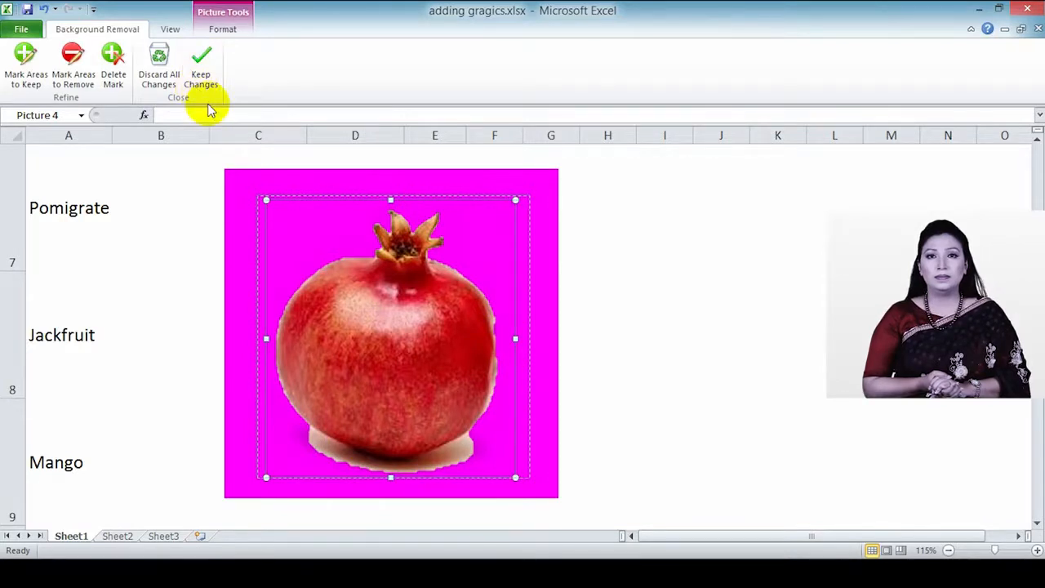
{"action": "key", "text": "ctrl+z"}
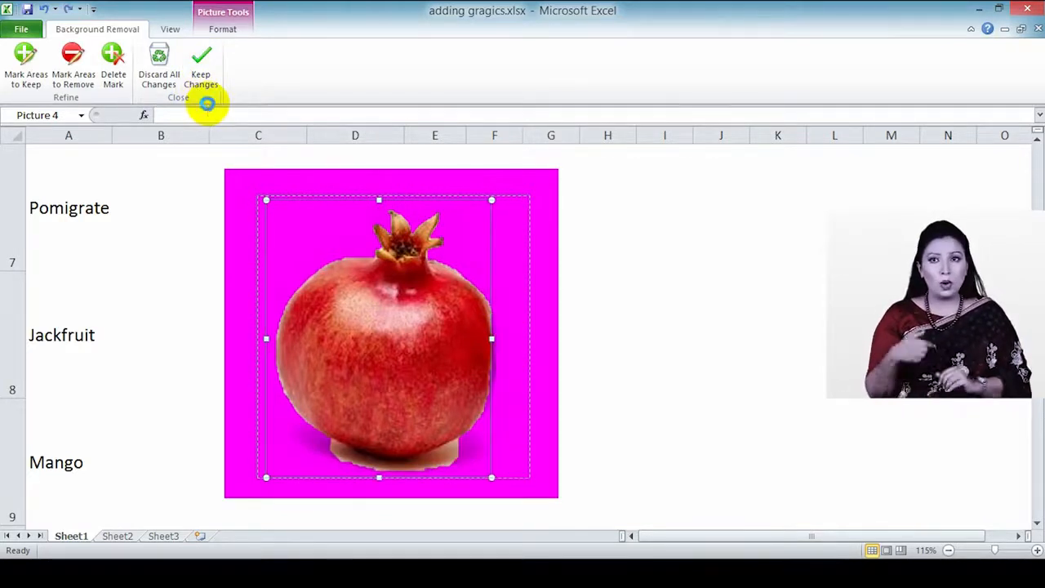
{"action": "key", "text": "ctrl+z"}
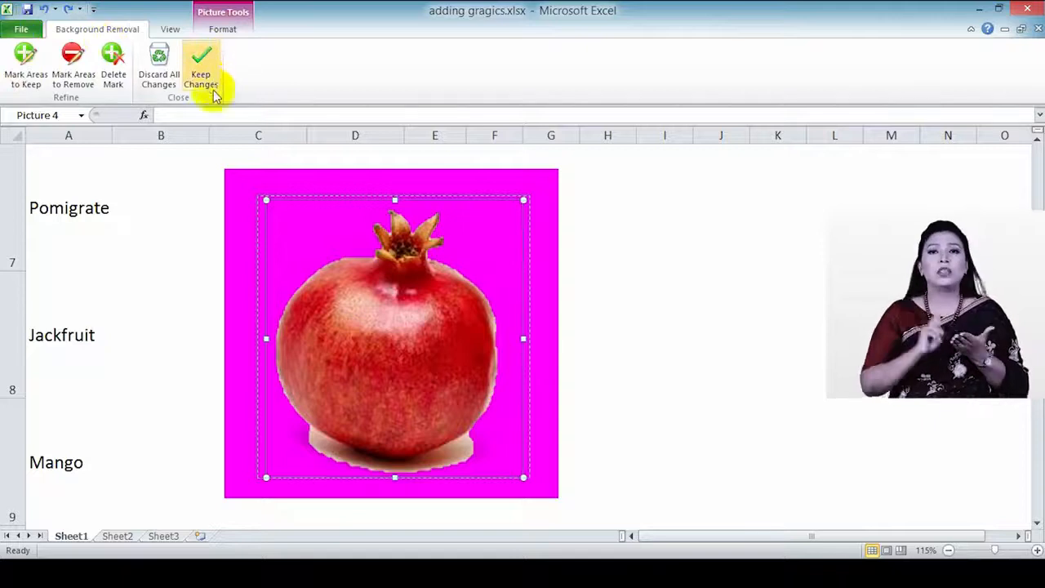
{"action": "left_click", "coordinate": [170, 93]}
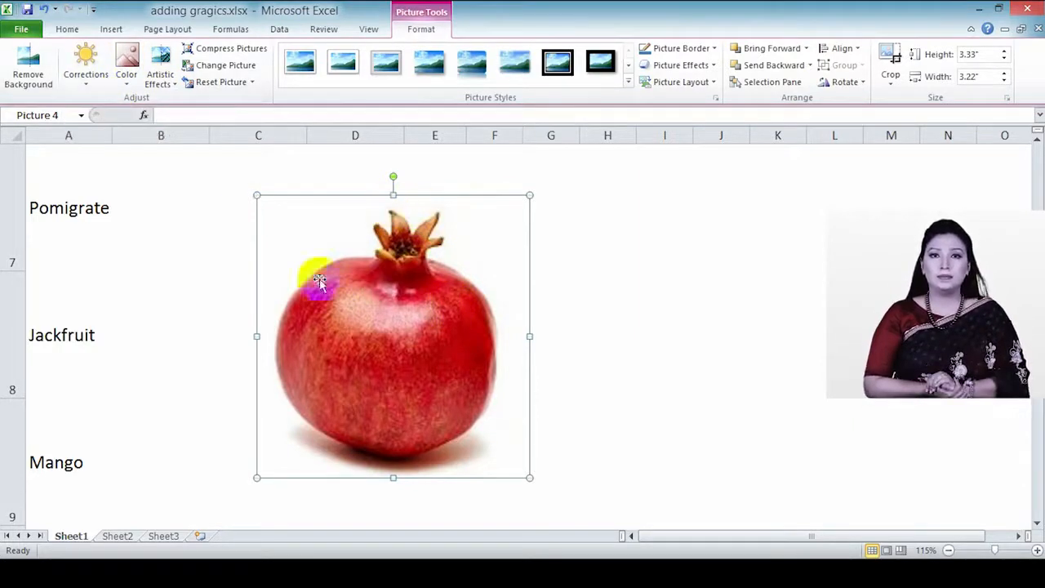
Step: Move the pomegranate picture right to around columns E–I and apply Sharpen: 25%
{"action": "left_click", "coordinate": [93, 88]}
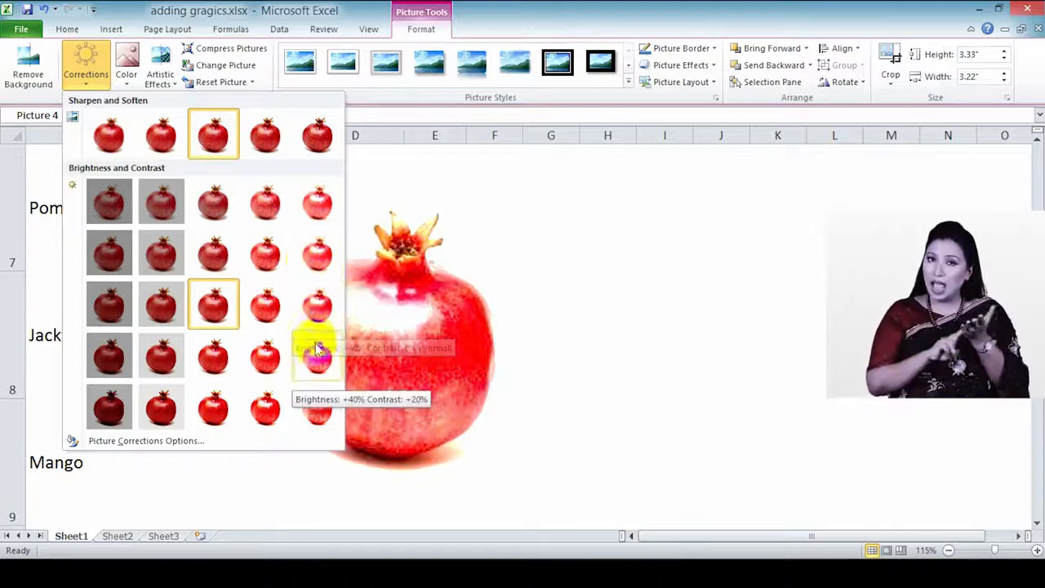
{"action": "left_click", "coordinate": [505, 263]}
{"action": "left_click_drag", "start_coordinate": [492, 245], "coordinate": [657, 217]}
{"action": "left_click", "coordinate": [104, 79]}
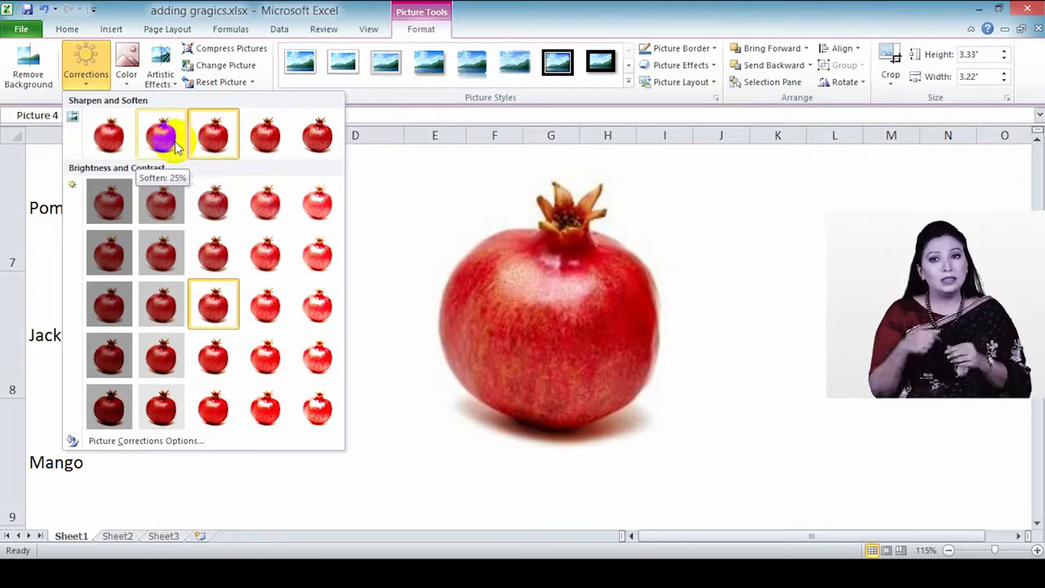
{"action": "left_click", "coordinate": [277, 145]}
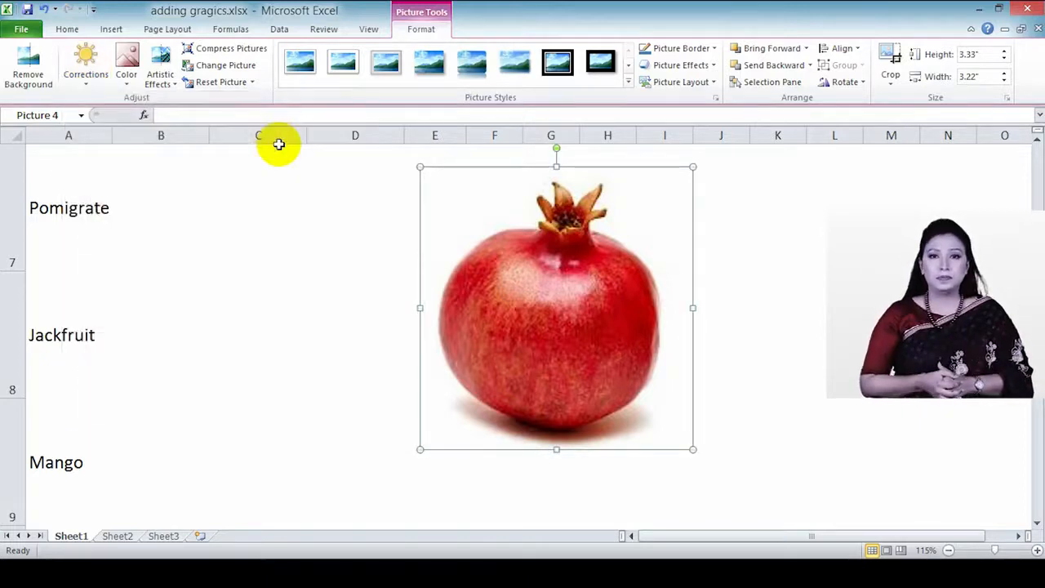
Step: In Picture Corrections Options, set Brightness 2%, Contrast -4% and Sharpen 8%
{"action": "left_click", "coordinate": [78, 75]}
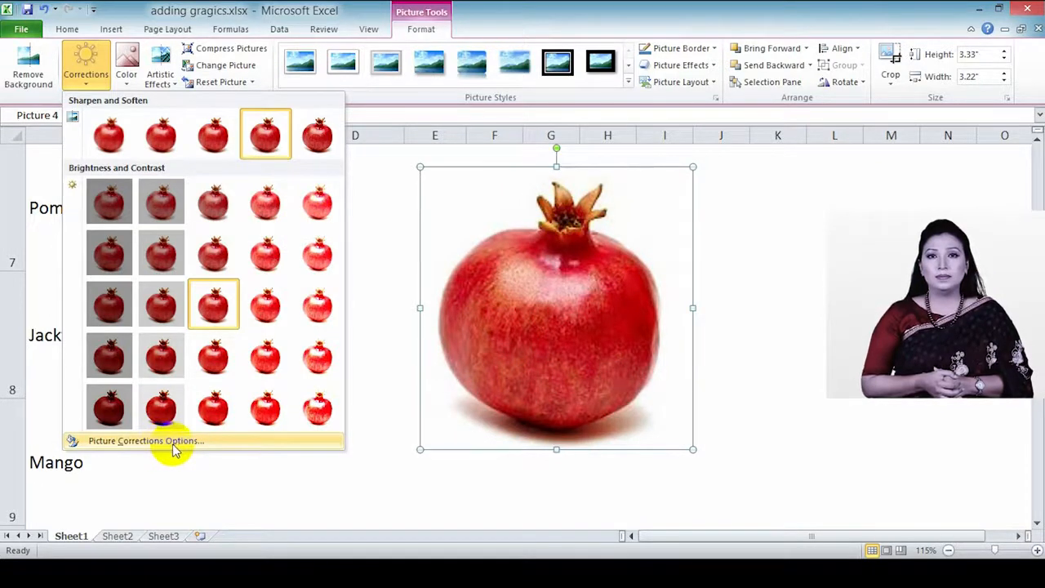
{"action": "left_click", "coordinate": [128, 445]}
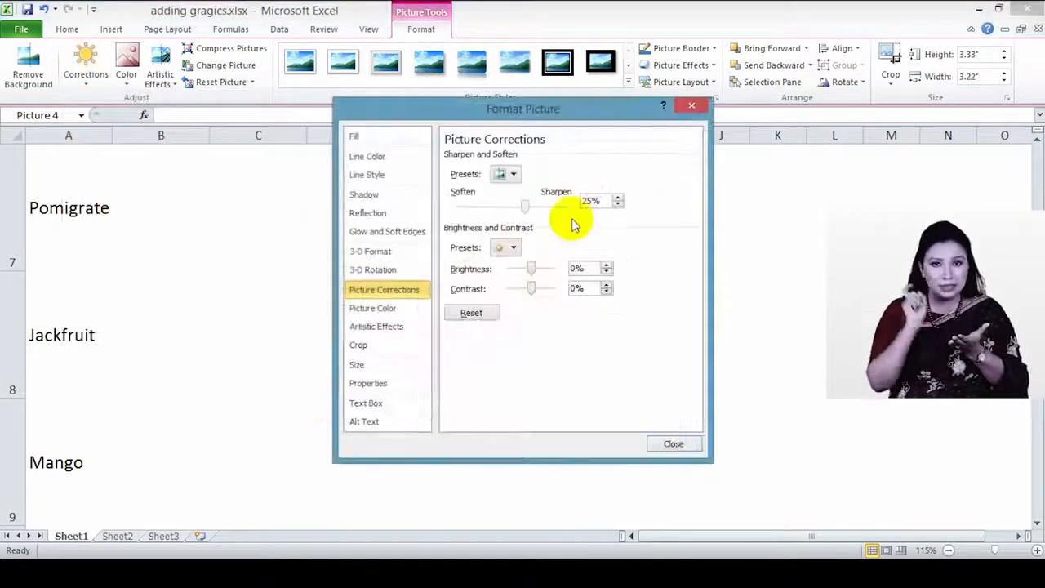
{"action": "left_click_drag", "start_coordinate": [568, 120], "coordinate": [486, 125]}
{"action": "left_click_drag", "start_coordinate": [265, 128], "coordinate": [269, 119]}
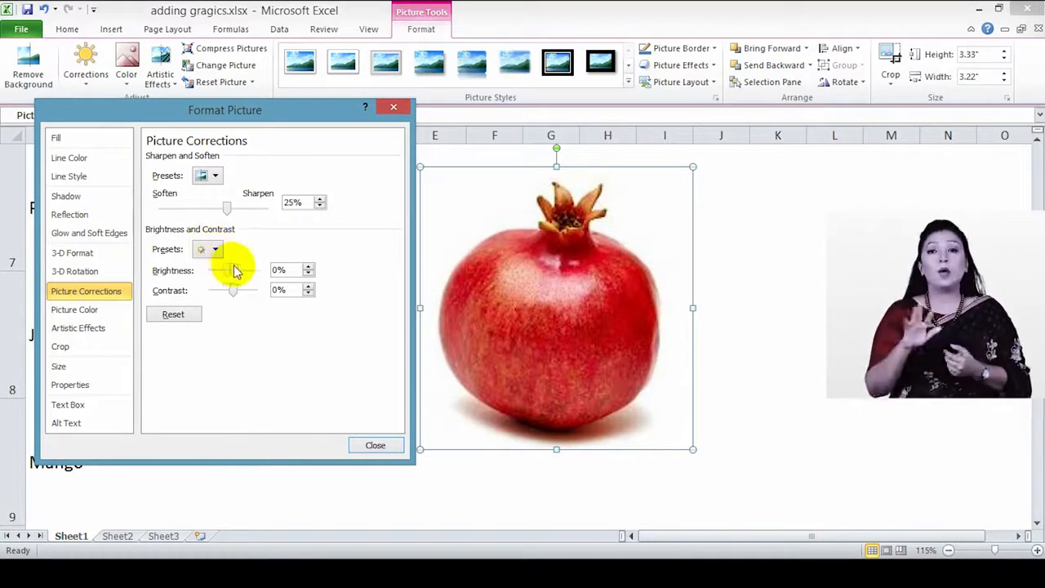
{"action": "mouse_move", "coordinate": [235, 269]}
{"action": "left_mouse_down"}
{"action": "mouse_move", "coordinate": [254, 264]}
{"action": "mouse_move", "coordinate": [234, 265]}
{"action": "left_mouse_up"}
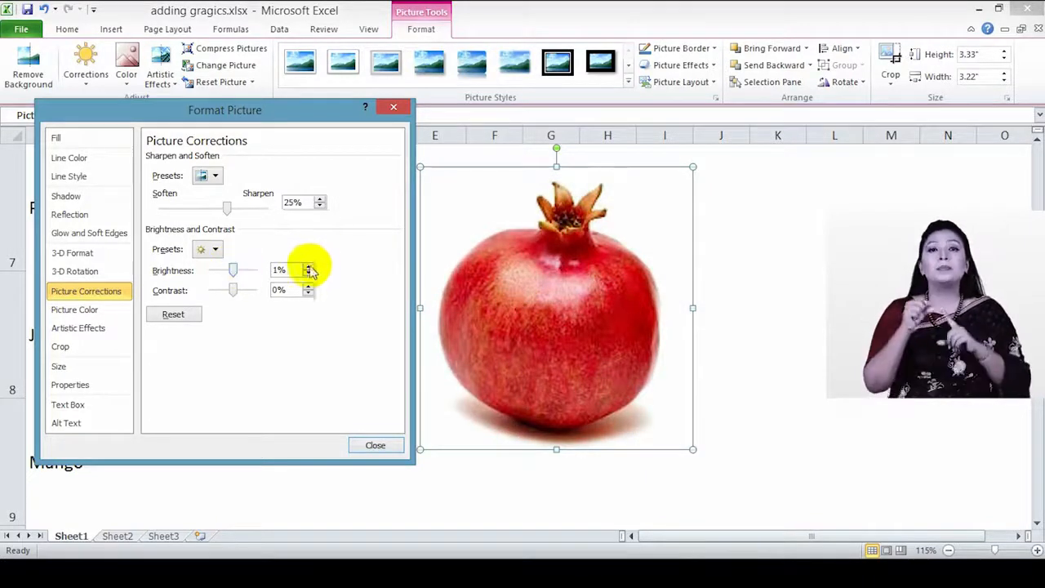
{"action": "mouse_move", "coordinate": [234, 293]}
{"action": "left_mouse_down"}
{"action": "mouse_move", "coordinate": [221, 289]}
{"action": "mouse_move", "coordinate": [233, 289]}
{"action": "left_mouse_up"}
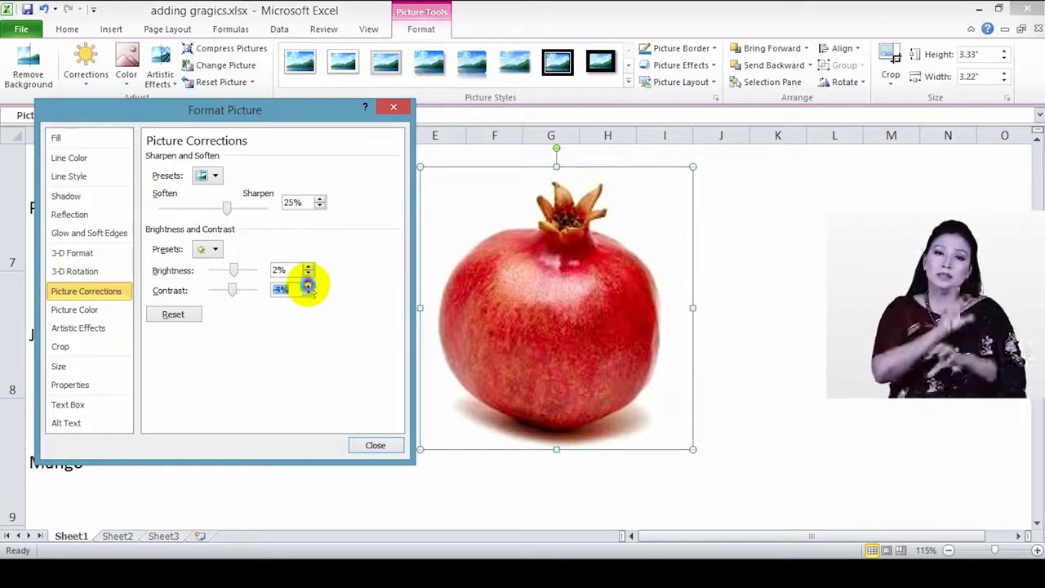
{"action": "left_click", "coordinate": [308, 286]}
{"action": "left_click_drag", "start_coordinate": [226, 210], "coordinate": [243, 208]}
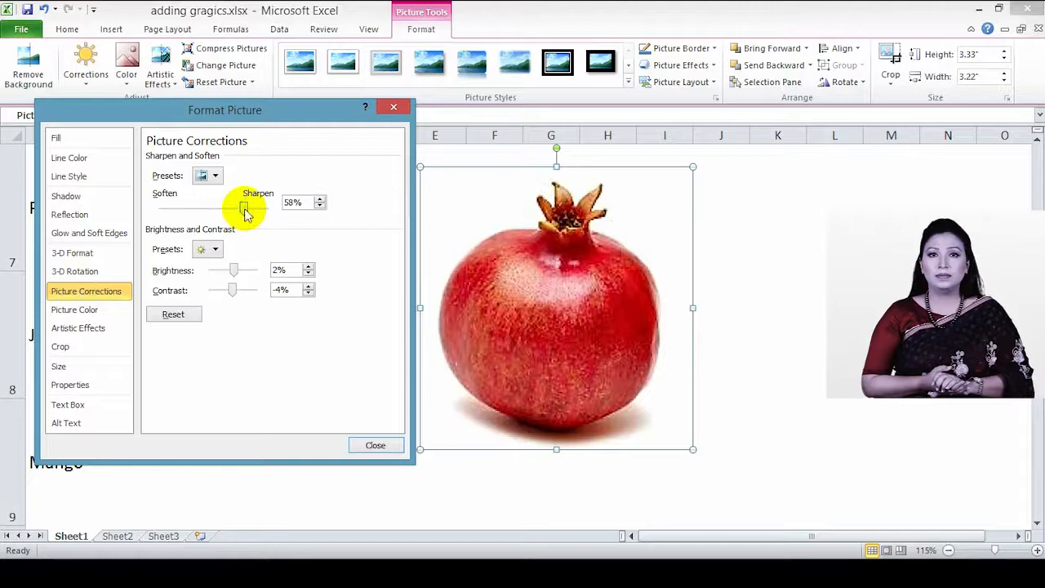
{"action": "left_click_drag", "start_coordinate": [245, 211], "coordinate": [222, 210]}
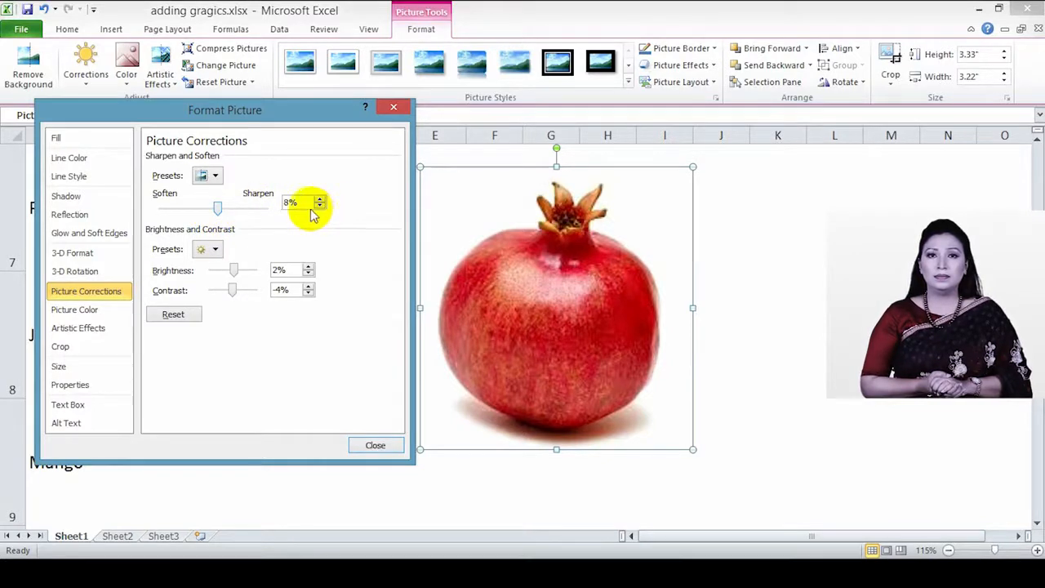
{"action": "left_click", "coordinate": [216, 178]}
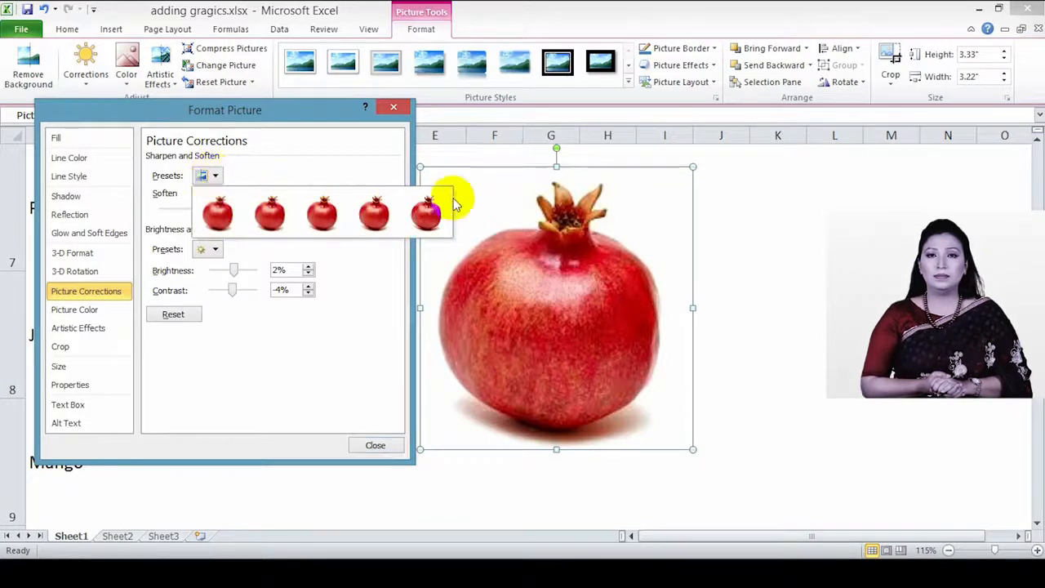
{"action": "left_click", "coordinate": [303, 164]}
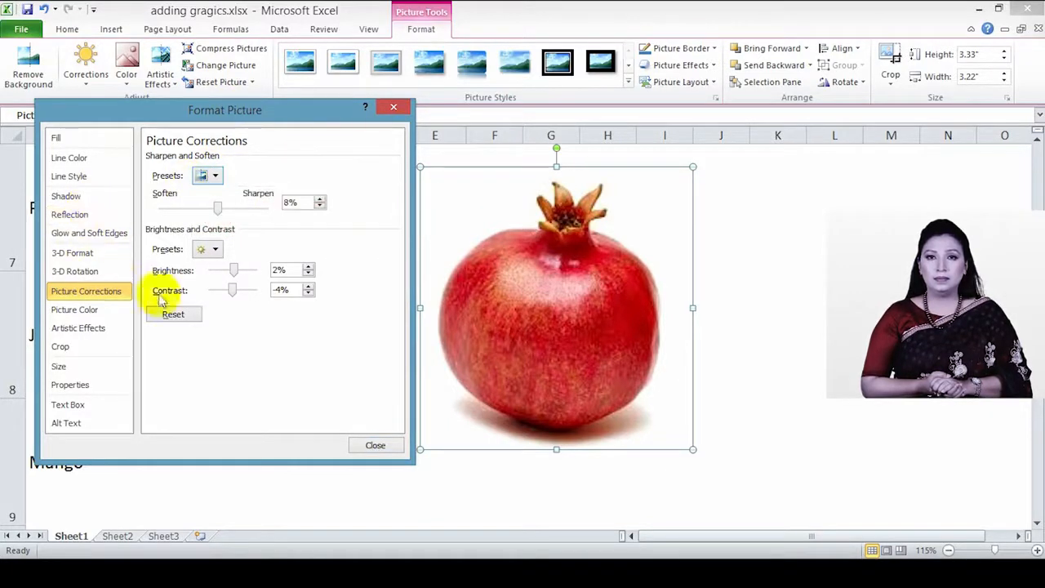
{"action": "left_click", "coordinate": [374, 446]}
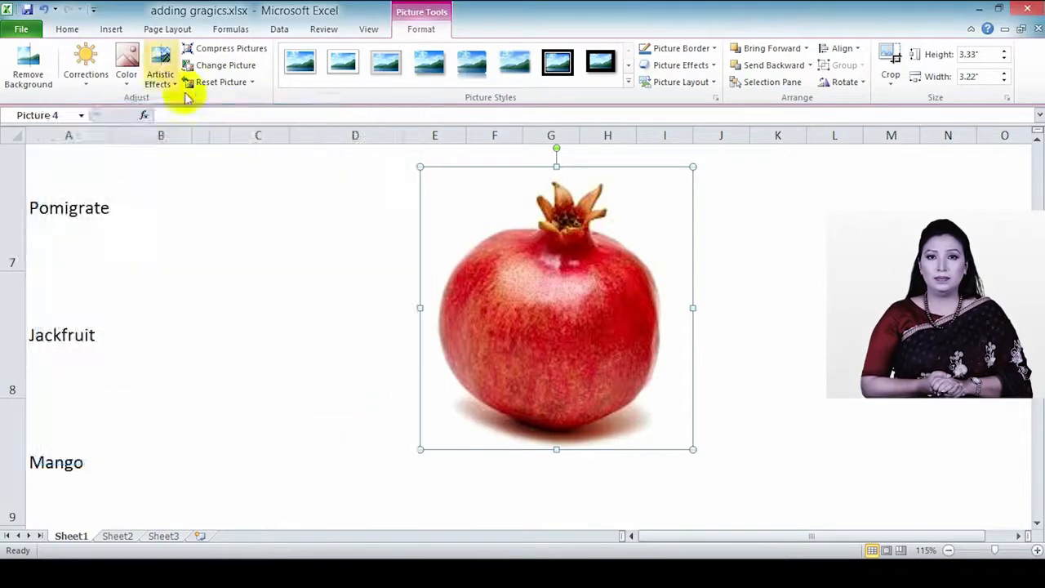
Step: Preview the Color gallery's saturation, tone and Recolor options without applying any
{"action": "left_click", "coordinate": [128, 73]}
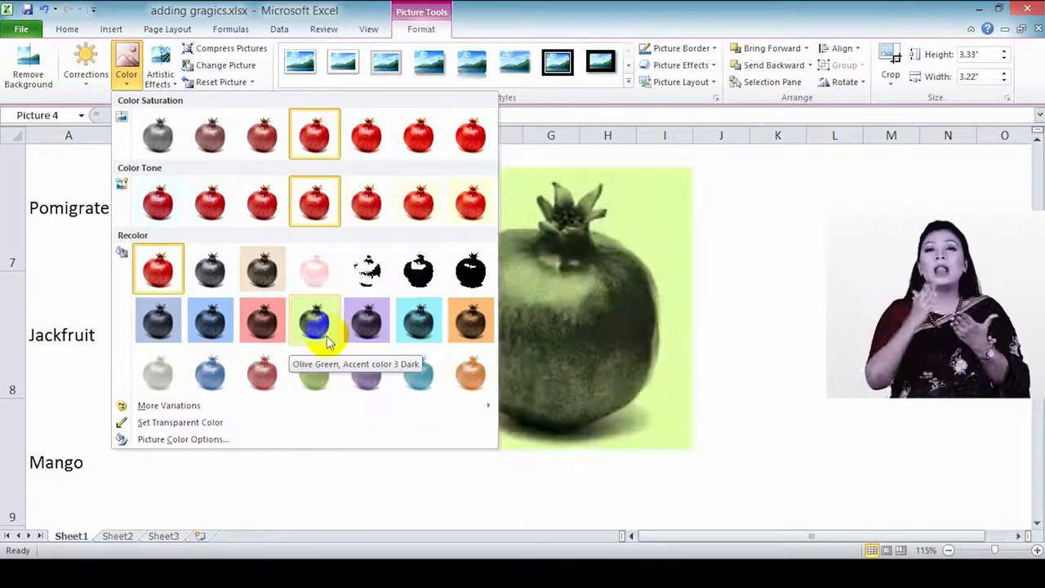
{"action": "mouse_move", "coordinate": [174, 406]}
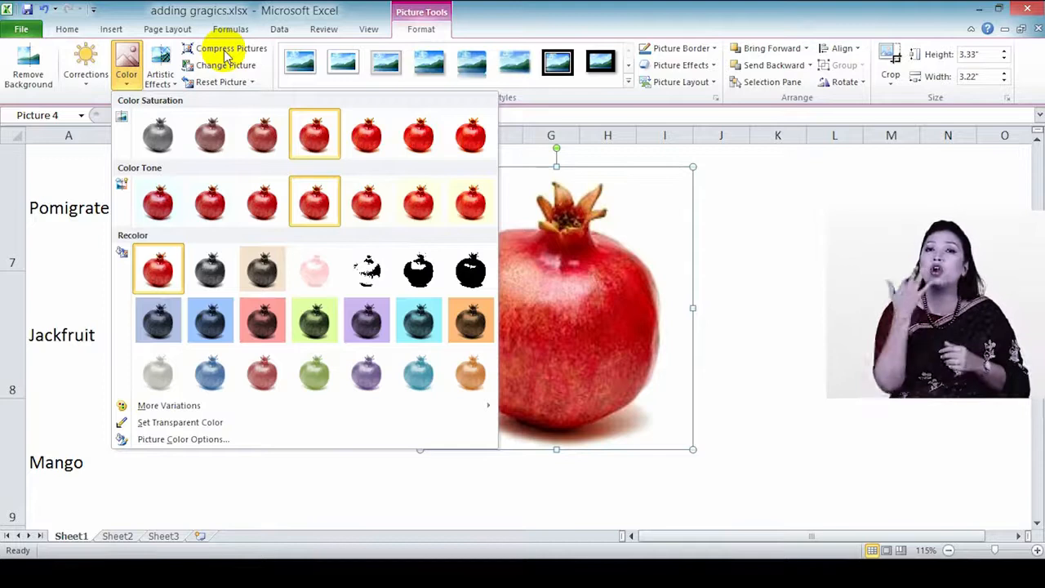
Step: Preview Artistic Effects such as Pastels Smooth without applying one
{"action": "left_click", "coordinate": [162, 79]}
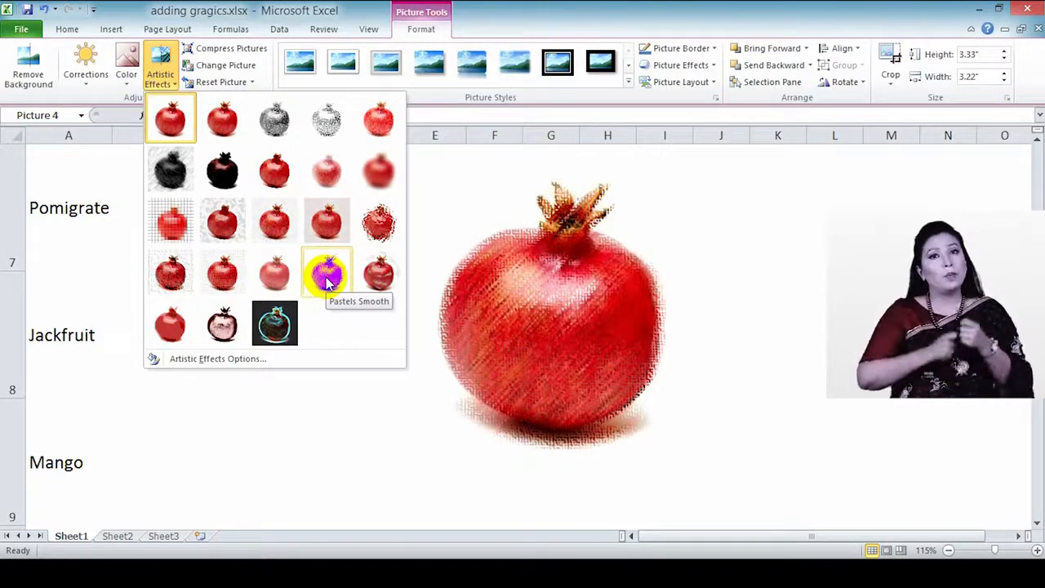
{"action": "left_click", "coordinate": [217, 51]}
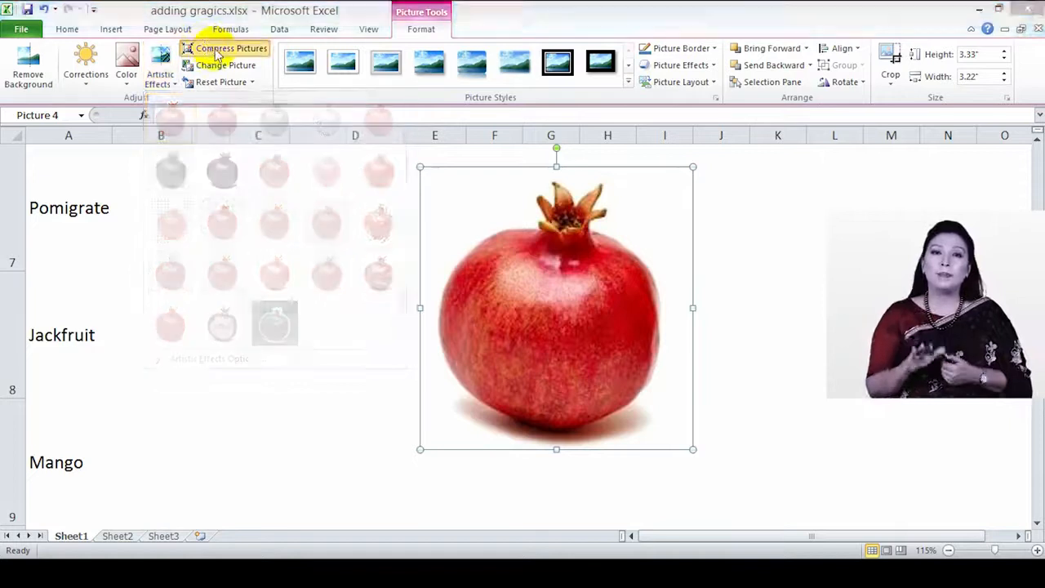
{"action": "left_click_drag", "start_coordinate": [548, 206], "coordinate": [329, 210]}
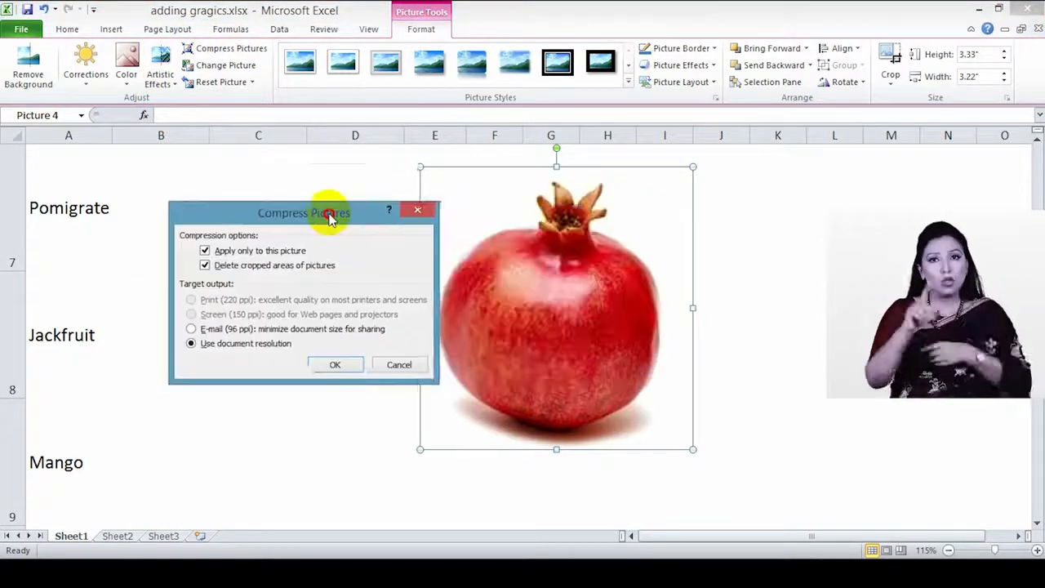
{"action": "left_click", "coordinate": [400, 366]}
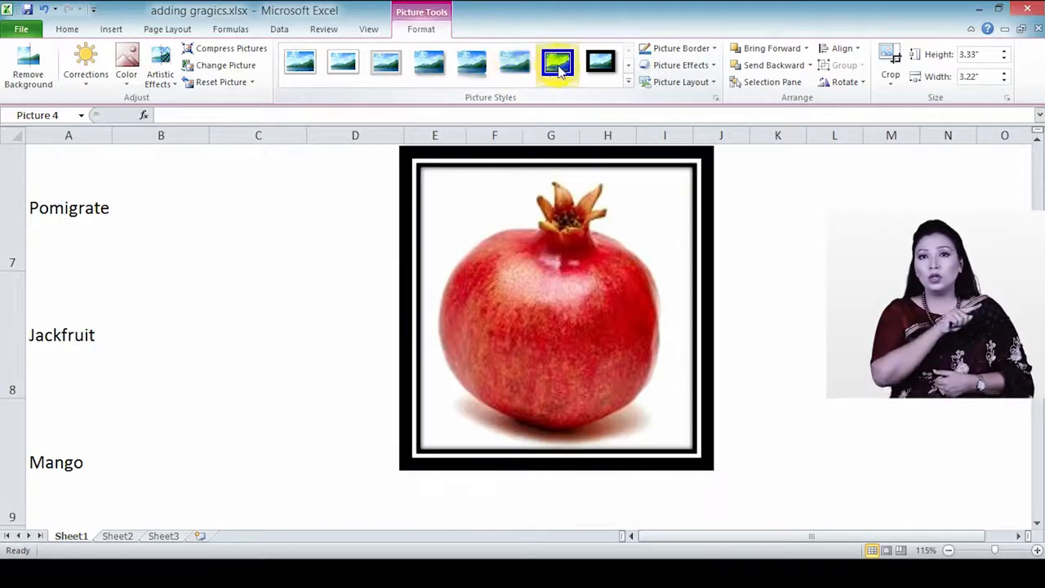
Step: Browse Picture Styles without applying one, and move the picture down and left to around column C
{"action": "left_click", "coordinate": [627, 81]}
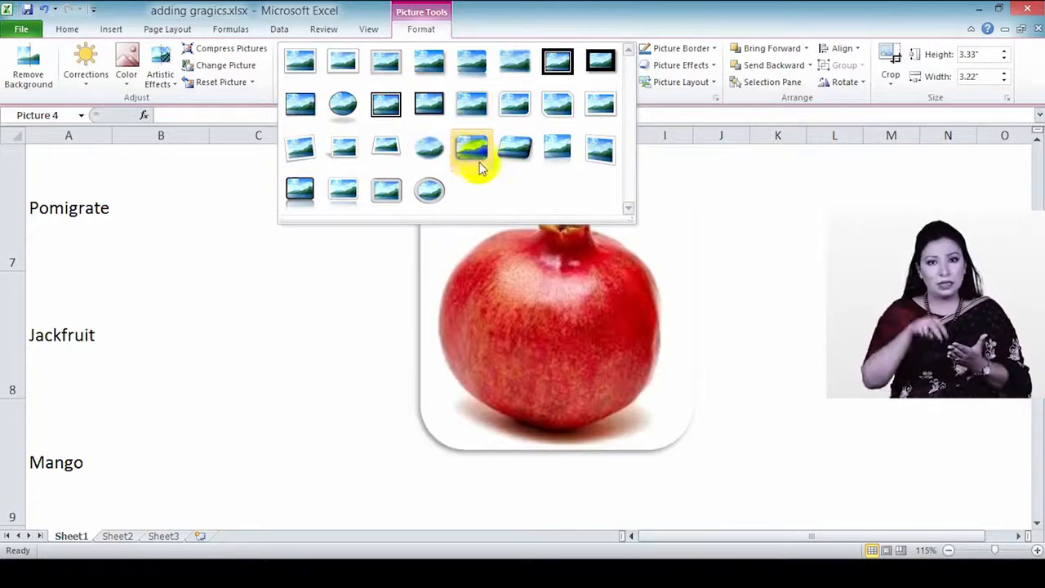
{"action": "left_click", "coordinate": [575, 343]}
{"action": "left_click_drag", "start_coordinate": [558, 311], "coordinate": [367, 374]}
{"action": "left_click", "coordinate": [630, 82]}
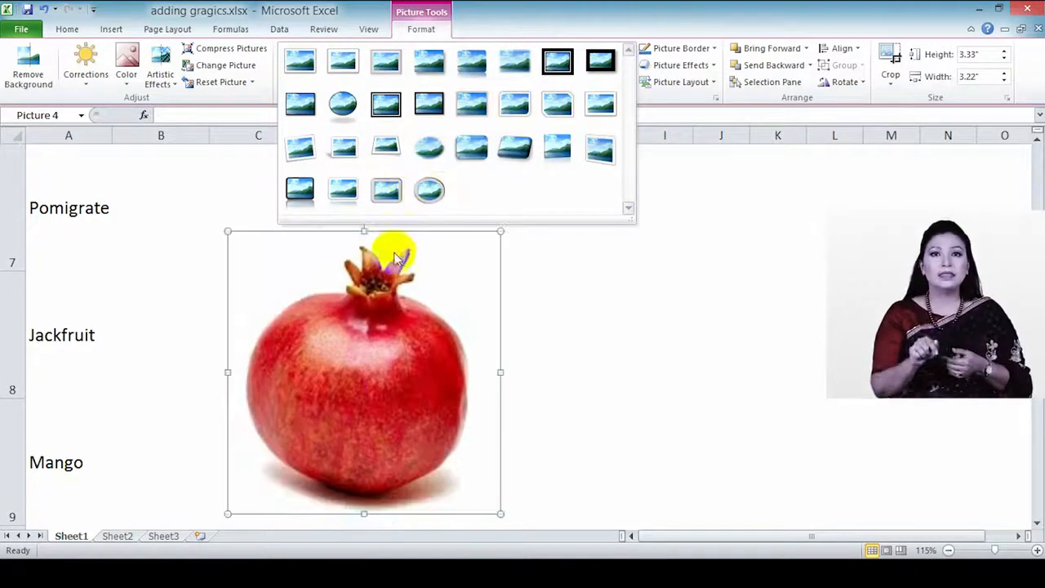
{"action": "right_click", "coordinate": [429, 309]}
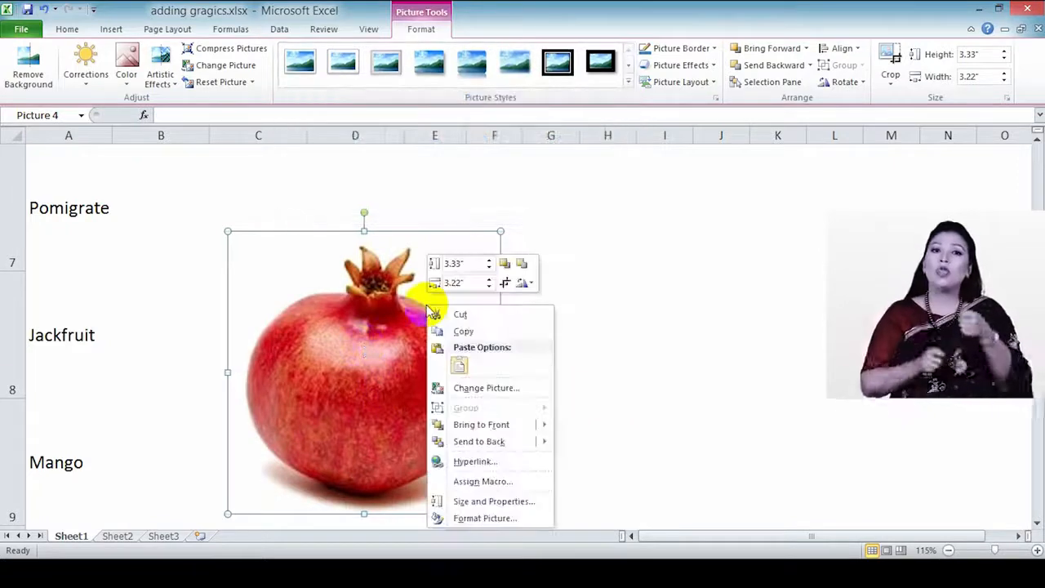
Step: Open Format Picture for the pomegranate and give it a solid fill, browsing the line options
{"action": "left_click", "coordinate": [484, 523]}
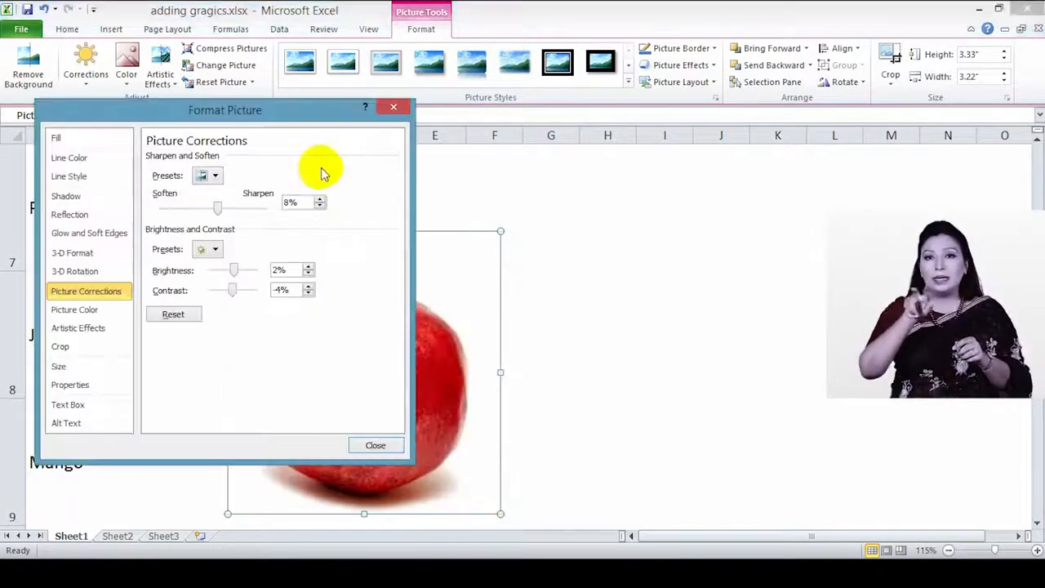
{"action": "left_click_drag", "start_coordinate": [299, 116], "coordinate": [827, 135]}
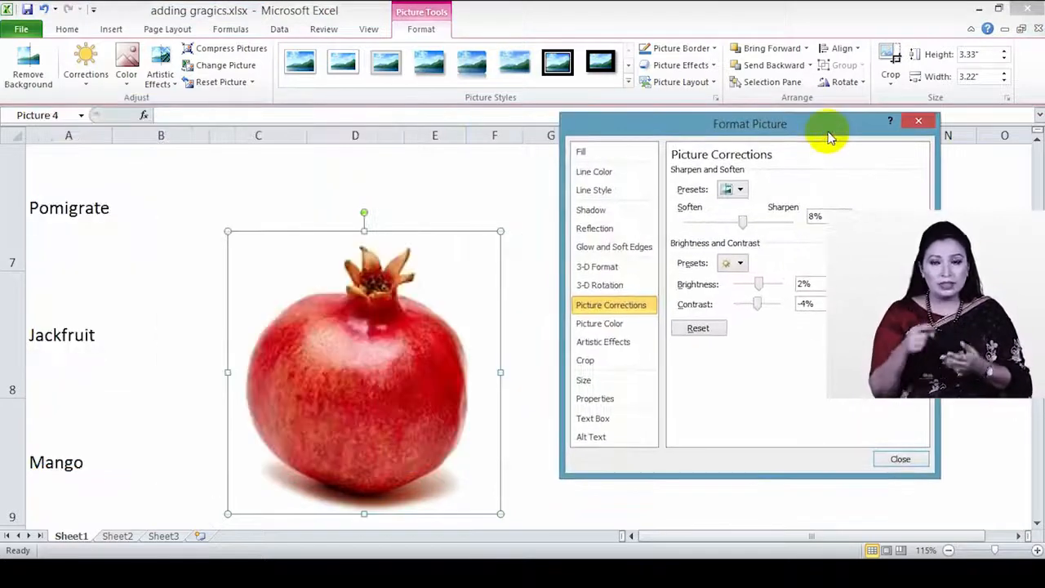
{"action": "left_click", "coordinate": [612, 154]}
{"action": "left_click", "coordinate": [692, 187]}
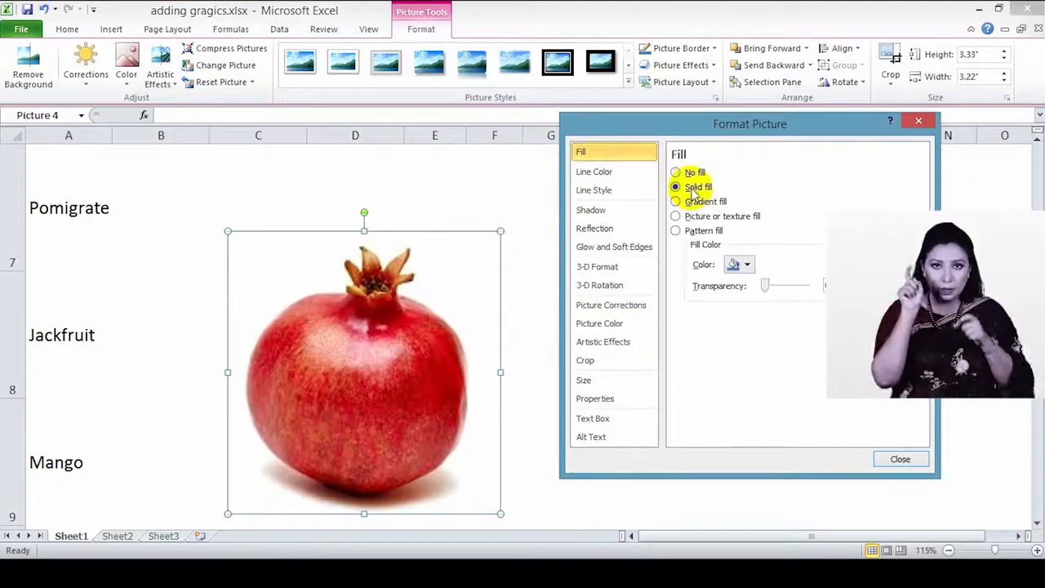
{"action": "left_click", "coordinate": [588, 173]}
{"action": "left_click", "coordinate": [610, 193]}
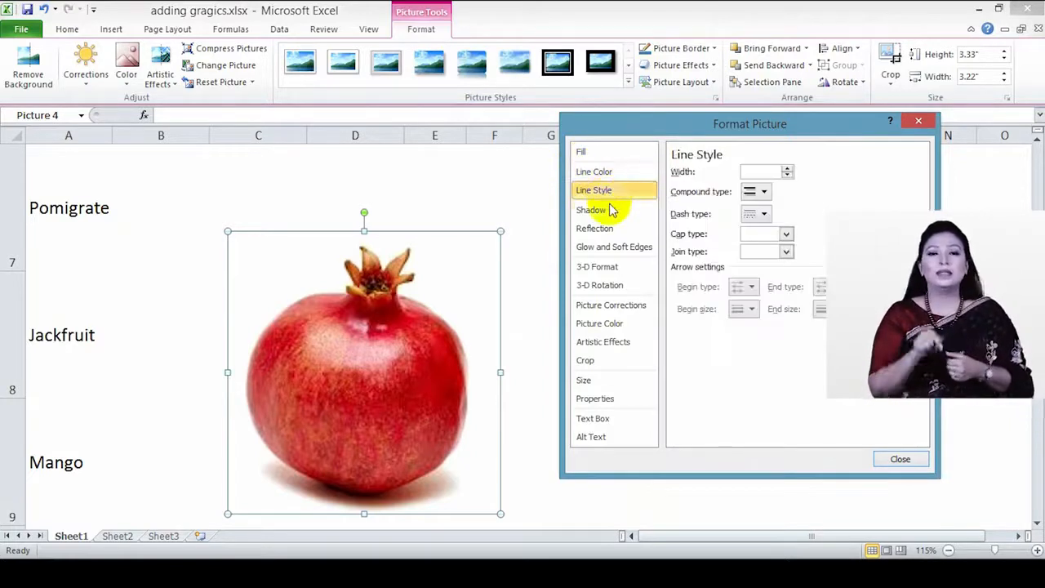
Step: Try the Inside Diagonal Top Left, Bottom Left and Top Right inner shadows on the pomegranate
{"action": "left_click", "coordinate": [607, 214]}
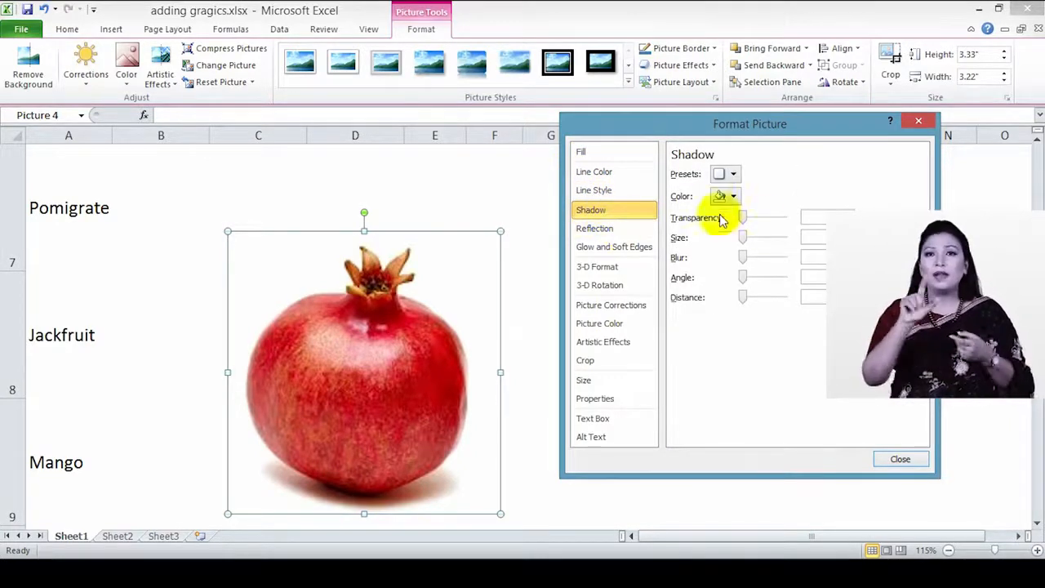
{"action": "left_click", "coordinate": [733, 174]}
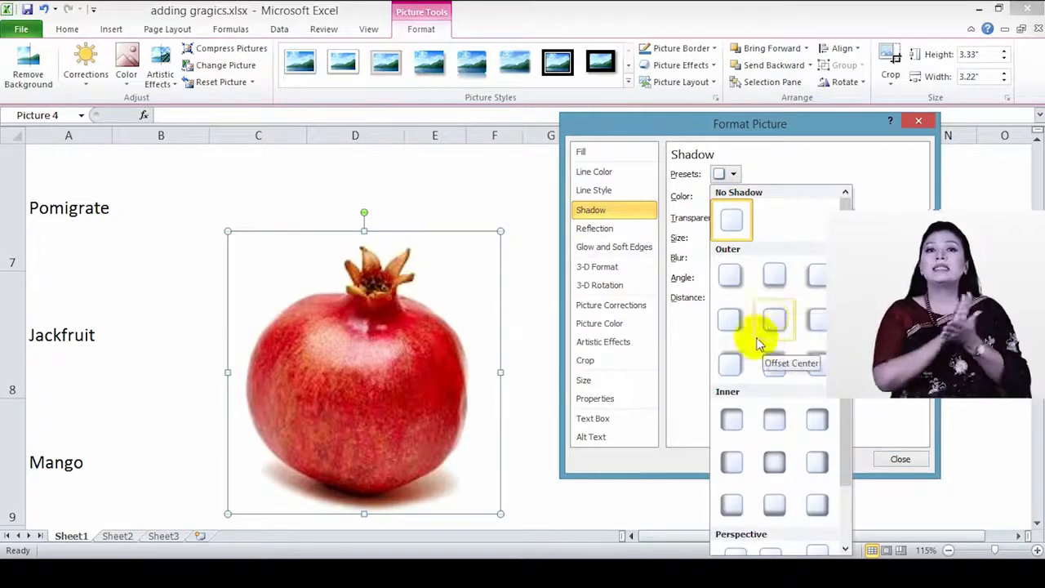
{"action": "left_click", "coordinate": [729, 421]}
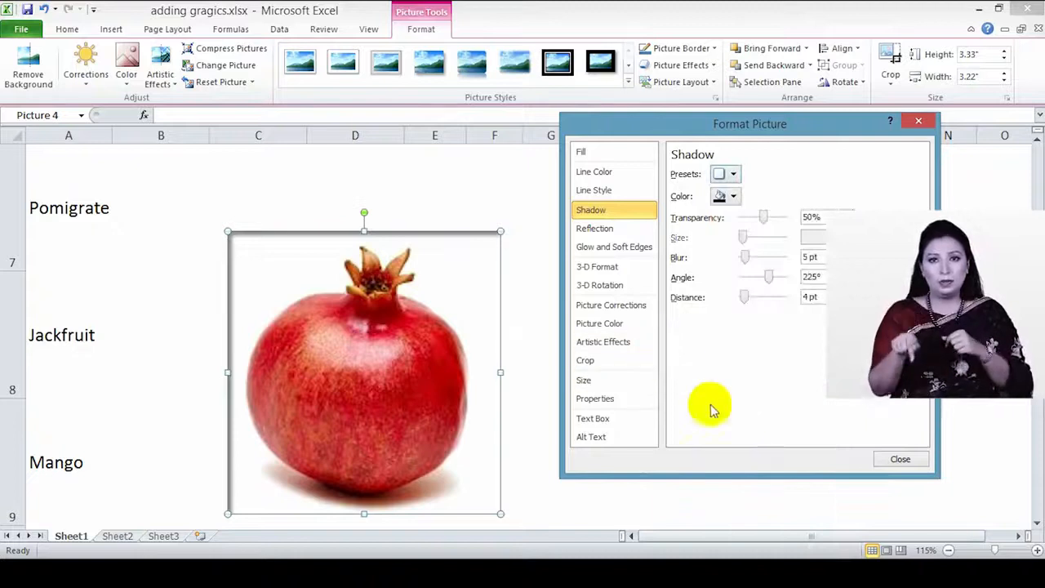
{"action": "left_click", "coordinate": [726, 174]}
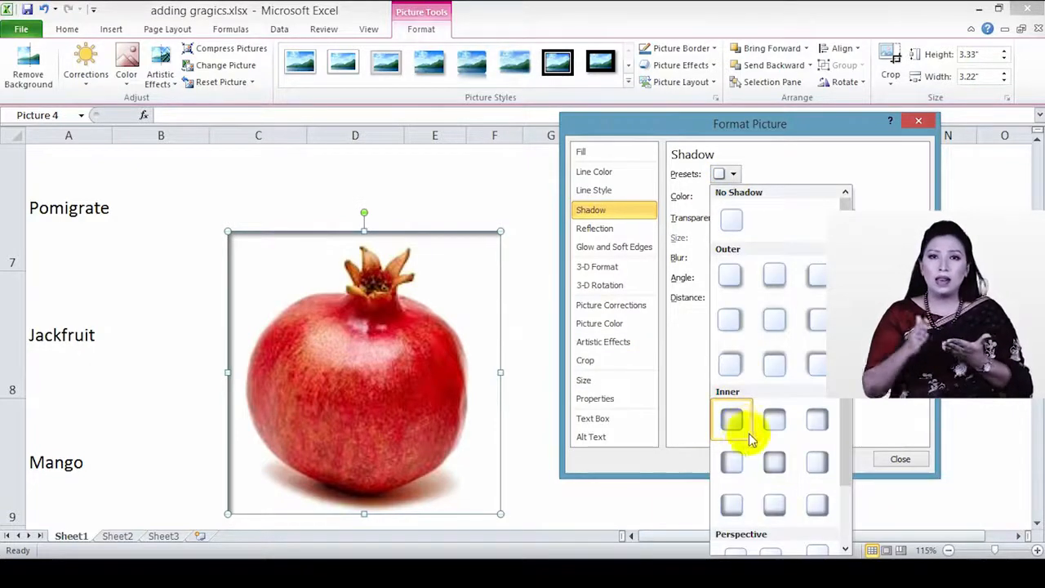
{"action": "left_click", "coordinate": [739, 506]}
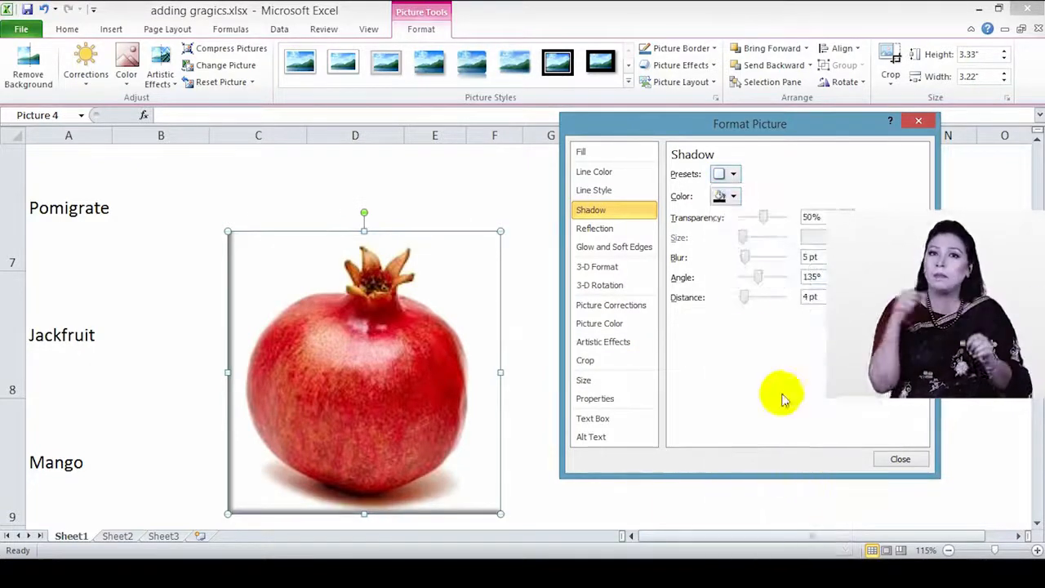
{"action": "left_click", "coordinate": [737, 173]}
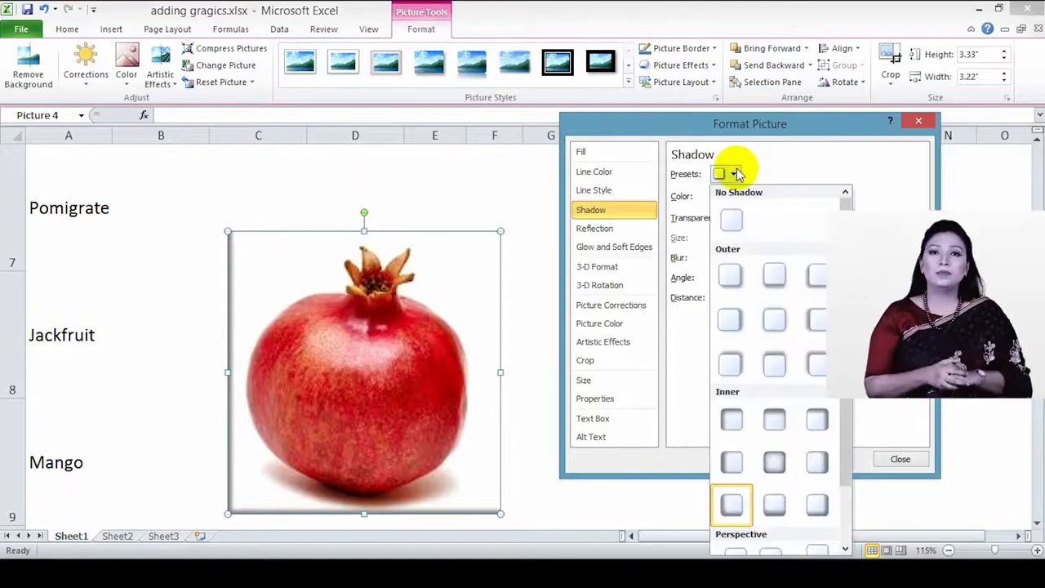
{"action": "left_click", "coordinate": [817, 421]}
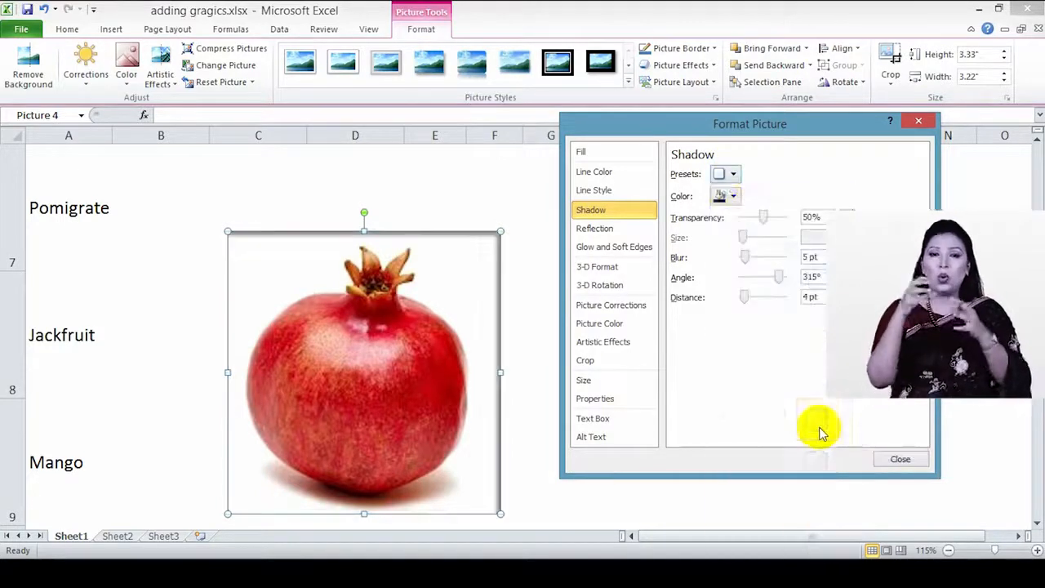
{"action": "left_click", "coordinate": [725, 174]}
{"action": "scroll", "coordinate": [776, 416], "scroll_direction": "down", "scroll_amount": 2}
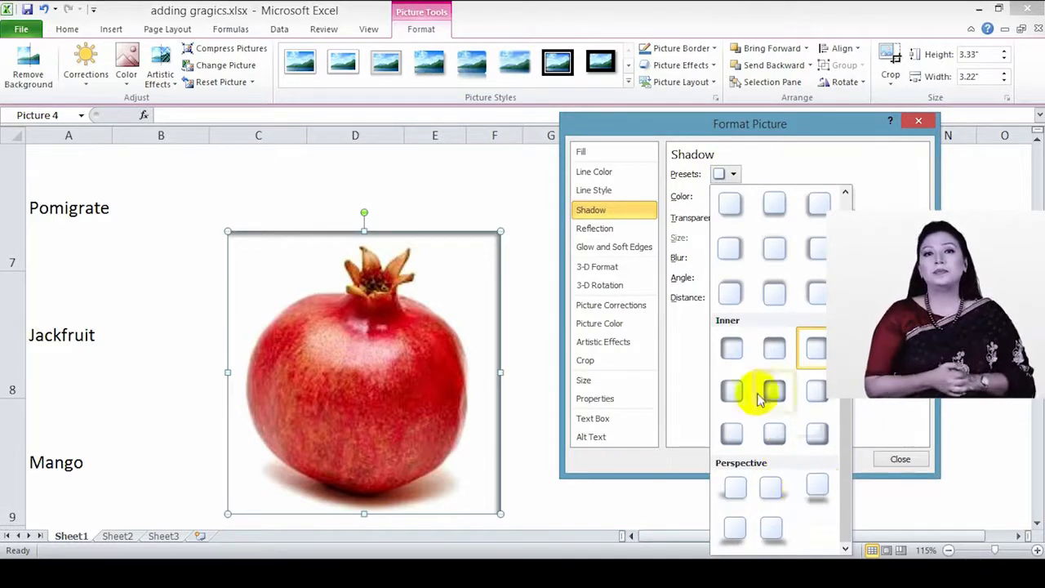
{"action": "left_click", "coordinate": [593, 231]}
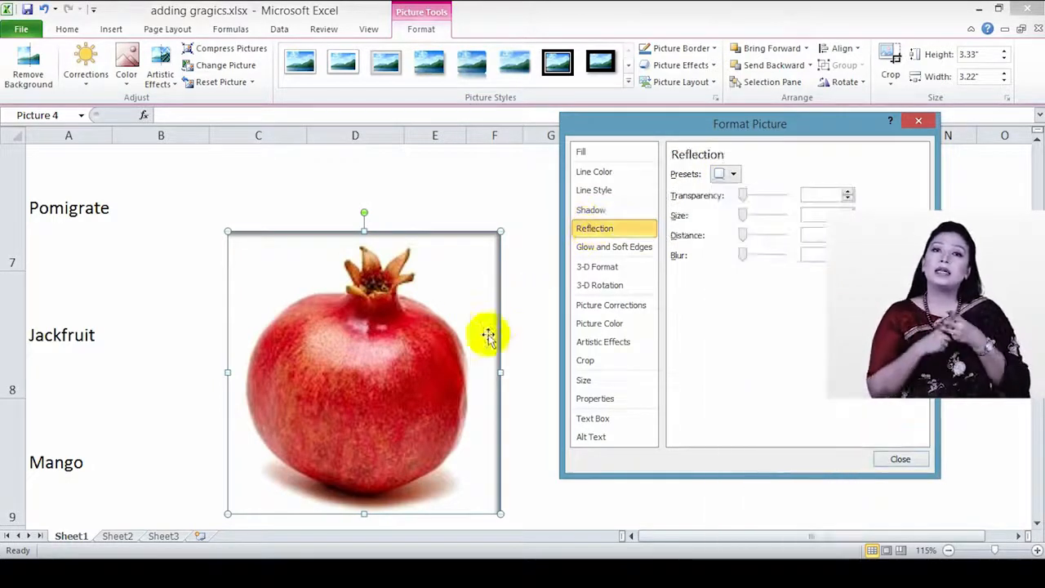
Step: Move the pomegranate up, add a reflection preset, and shrink it to 2.39" by 2.3"
{"action": "left_click_drag", "start_coordinate": [465, 272], "coordinate": [424, 256]}
{"action": "left_click", "coordinate": [733, 176]}
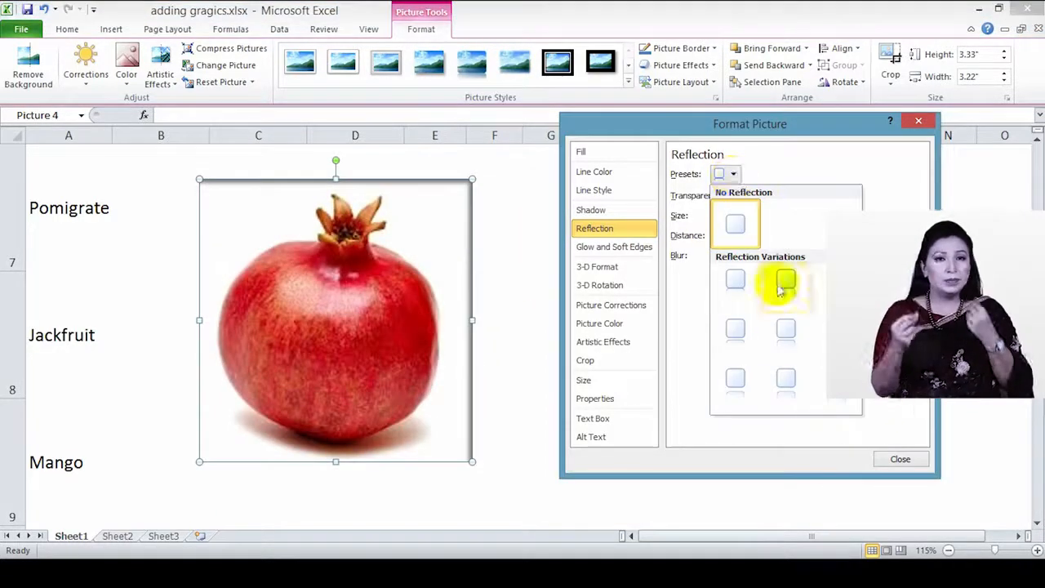
{"action": "left_click", "coordinate": [789, 344]}
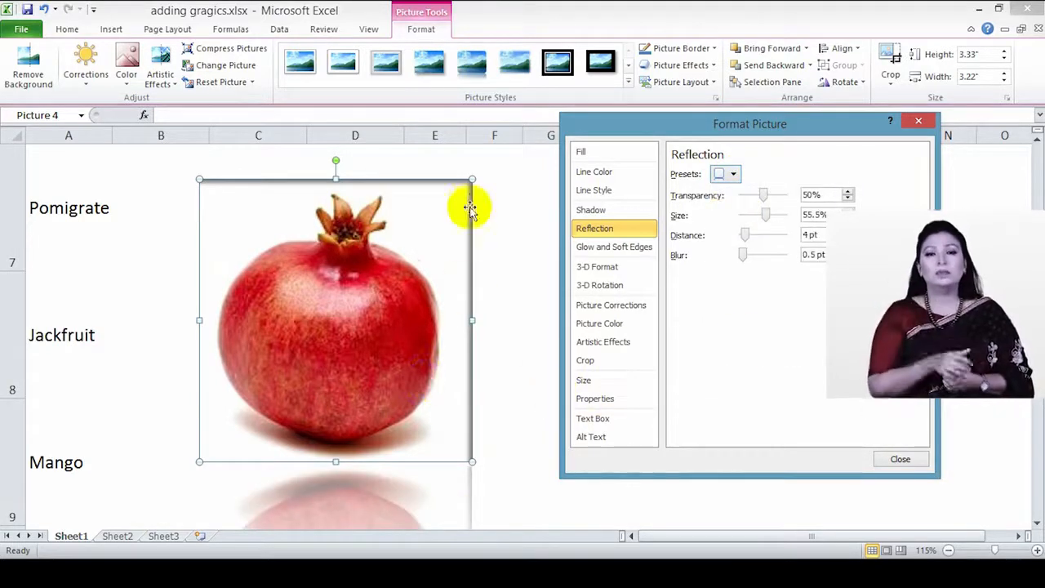
{"action": "left_click", "coordinate": [468, 178]}
{"action": "left_click_drag", "start_coordinate": [467, 178], "coordinate": [403, 250]}
{"action": "left_click_drag", "start_coordinate": [380, 289], "coordinate": [388, 196]}
{"action": "left_click_drag", "start_coordinate": [413, 356], "coordinate": [372, 311]}
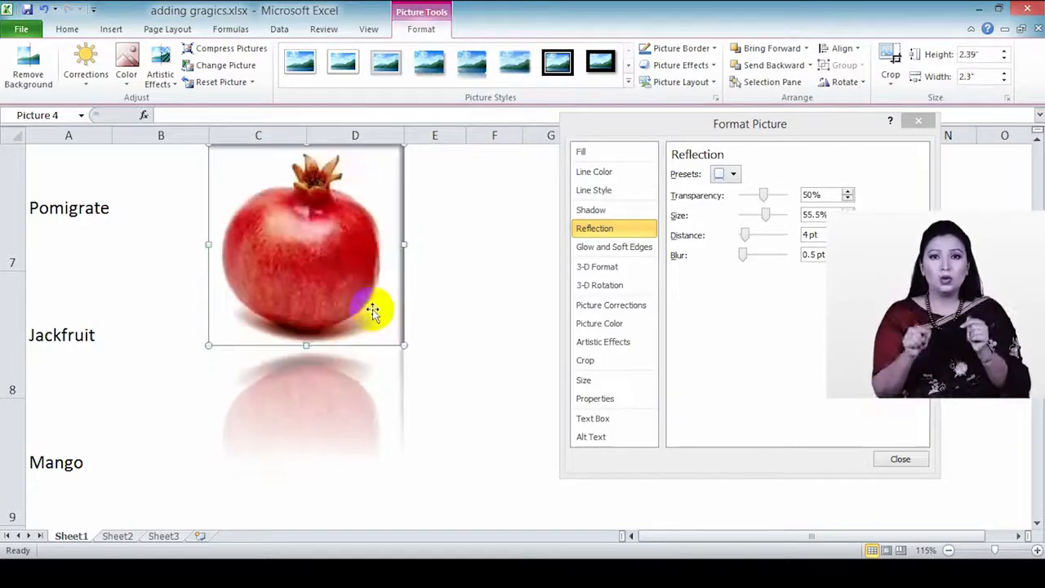
Step: Set the reflection to 19% transparency, 44% size, 8 pt distance and 13 pt blur
{"action": "left_click", "coordinate": [730, 178]}
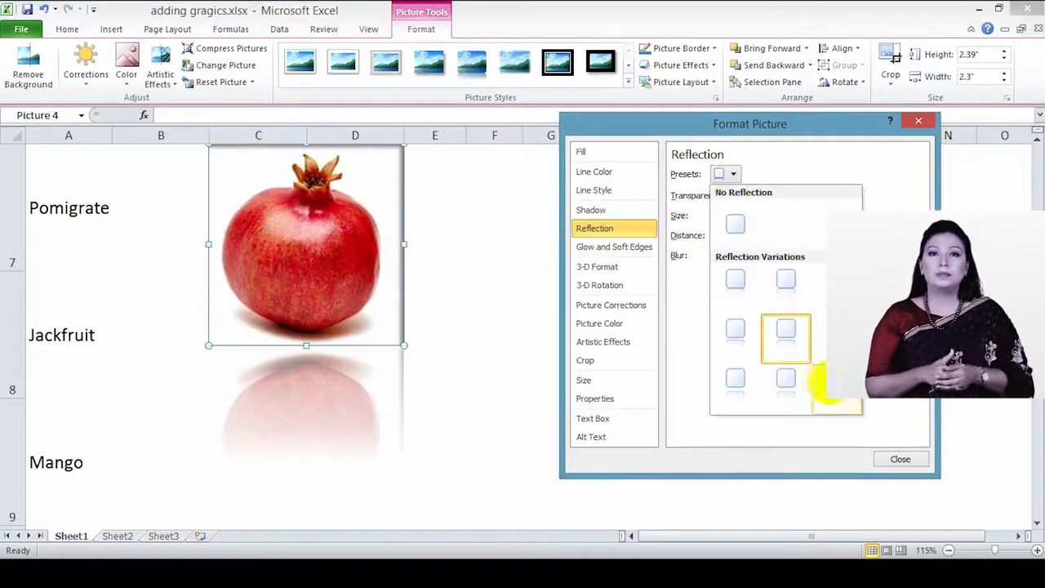
{"action": "left_click", "coordinate": [830, 388]}
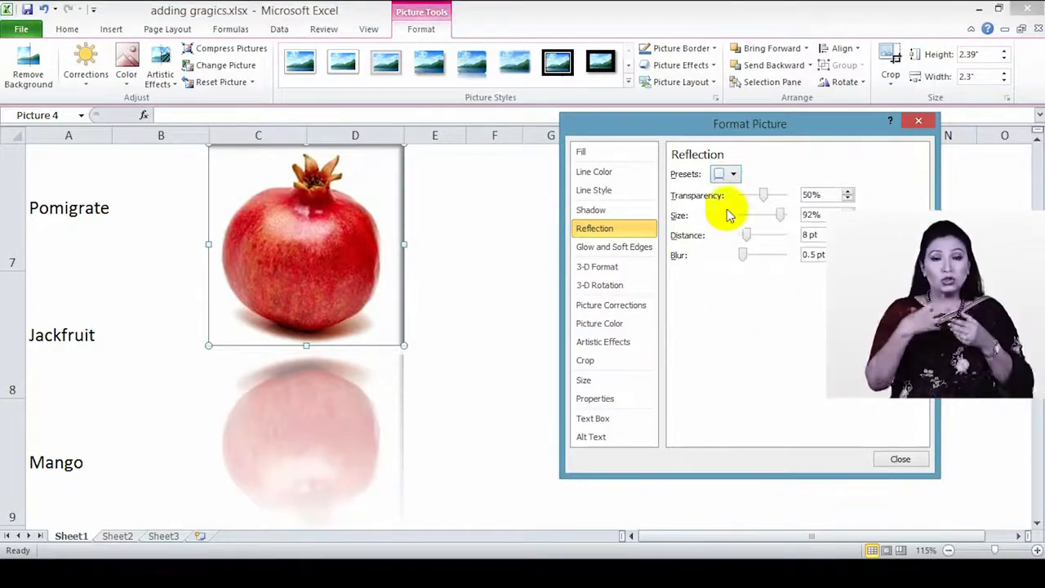
{"action": "left_click_drag", "start_coordinate": [781, 217], "coordinate": [748, 174]}
{"action": "mouse_move", "coordinate": [743, 258]}
{"action": "left_mouse_down"}
{"action": "mouse_move", "coordinate": [763, 258]}
{"action": "mouse_move", "coordinate": [750, 261]}
{"action": "left_mouse_up"}
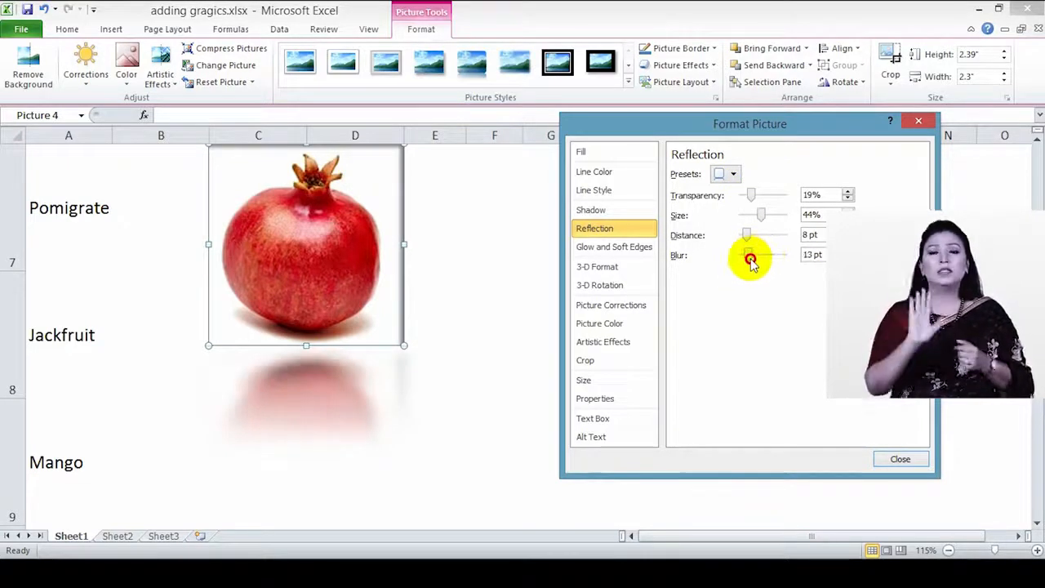
Step: Try a Relaxed Inset top bevel on the pomegranate, then set the bevel back to none
{"action": "left_click", "coordinate": [640, 255]}
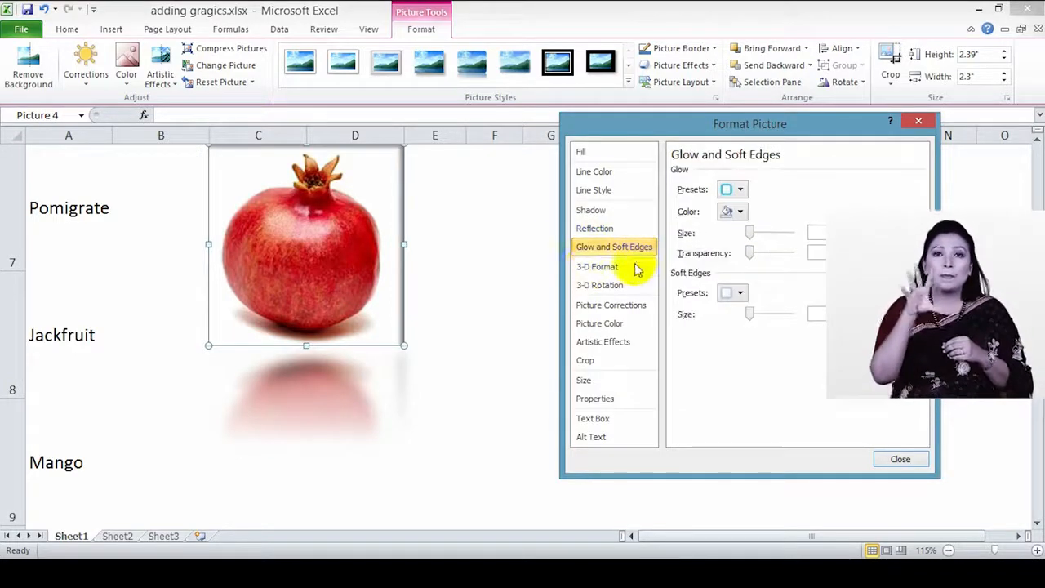
{"action": "left_click", "coordinate": [600, 271]}
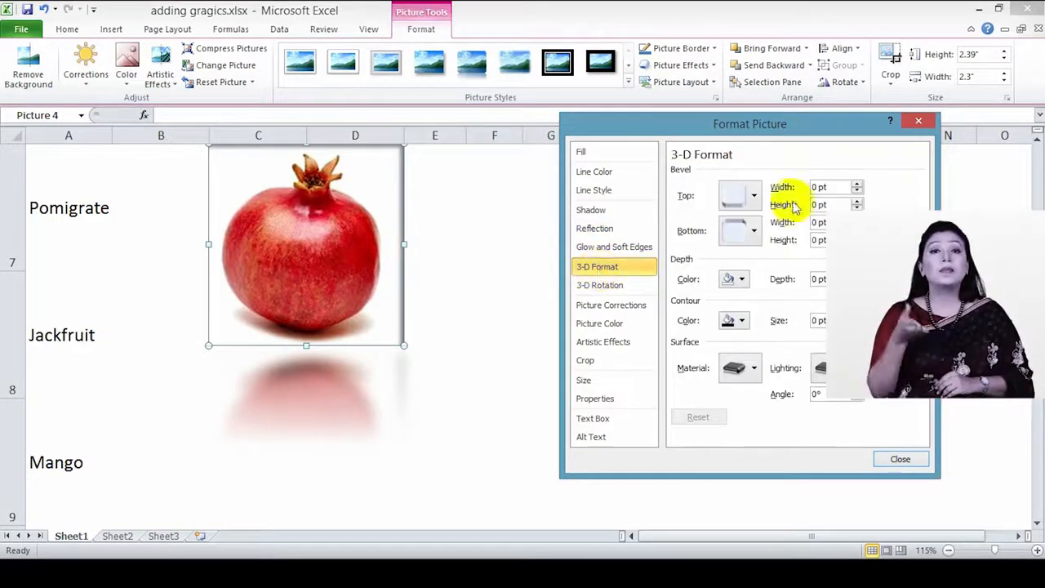
{"action": "left_click", "coordinate": [732, 197]}
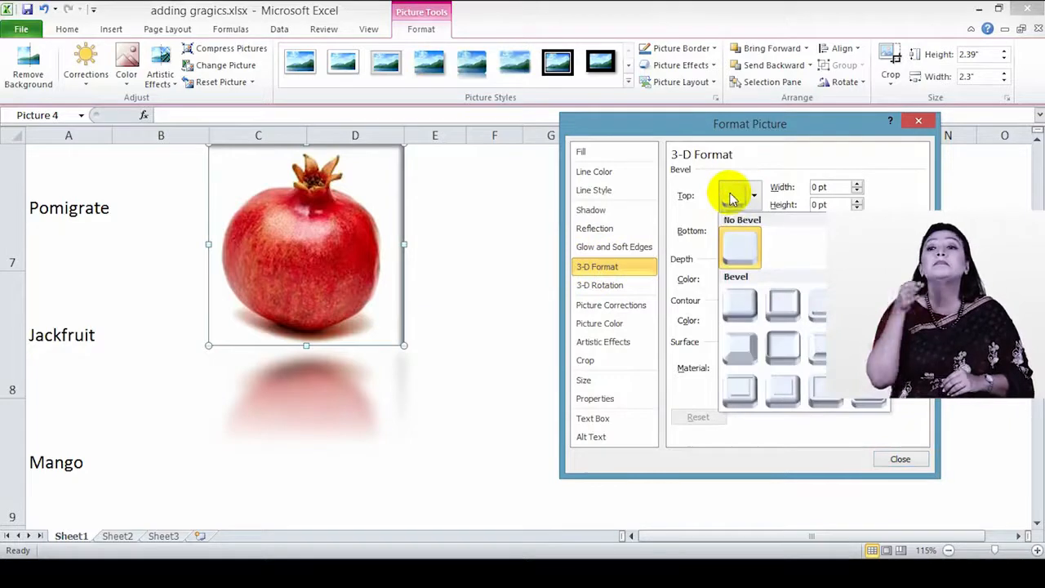
{"action": "left_click", "coordinate": [775, 314]}
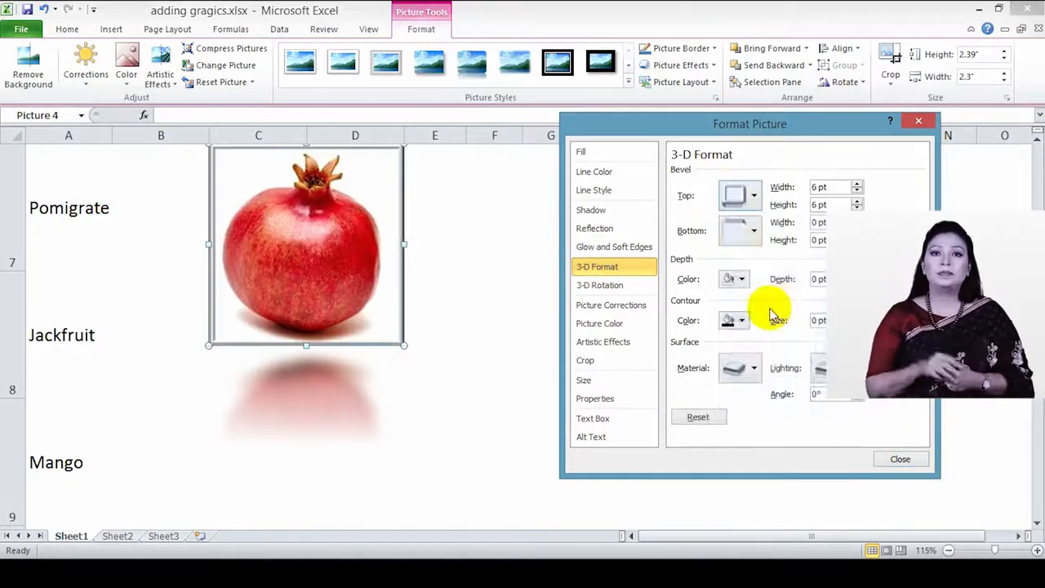
{"action": "left_click", "coordinate": [756, 201]}
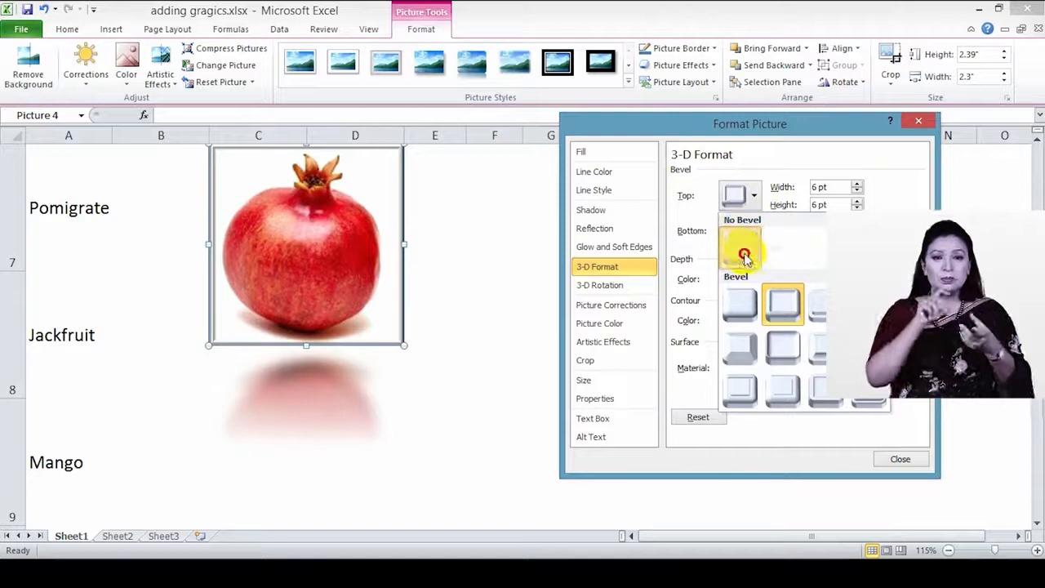
{"action": "left_click", "coordinate": [742, 253]}
Step: Raise the pomegranate's X rotation to 80° and lower it again, then try Y rotation and reset it to 0°
{"action": "left_click", "coordinate": [615, 286]}
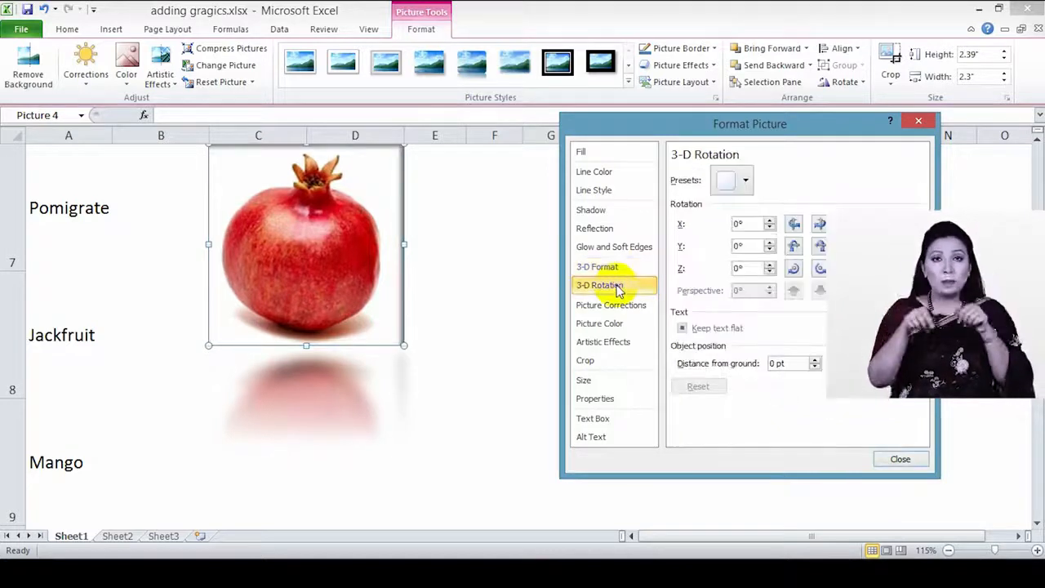
{"action": "left_click", "coordinate": [770, 221]}
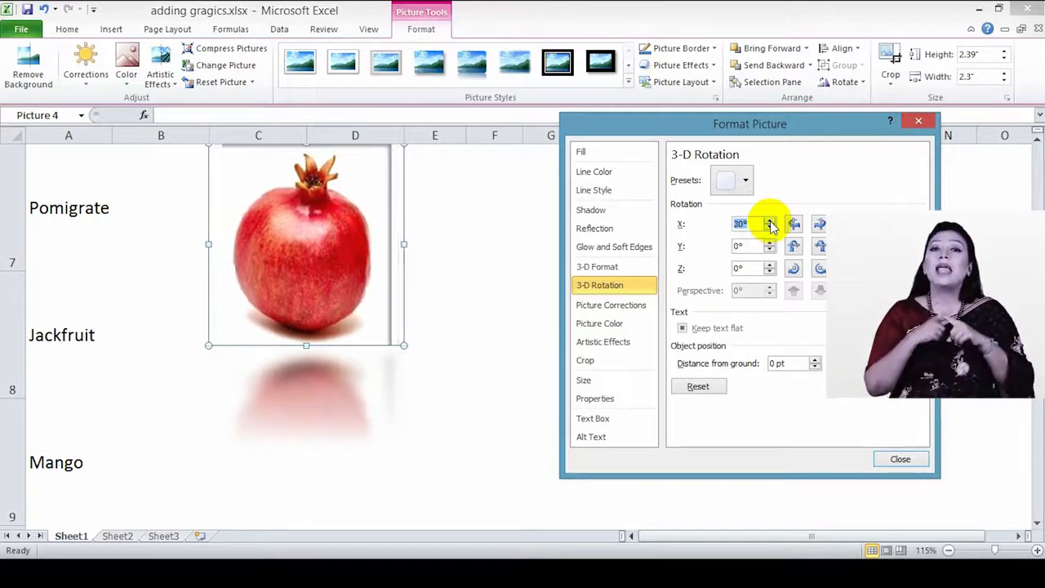
{"action": "left_click", "coordinate": [770, 221]}
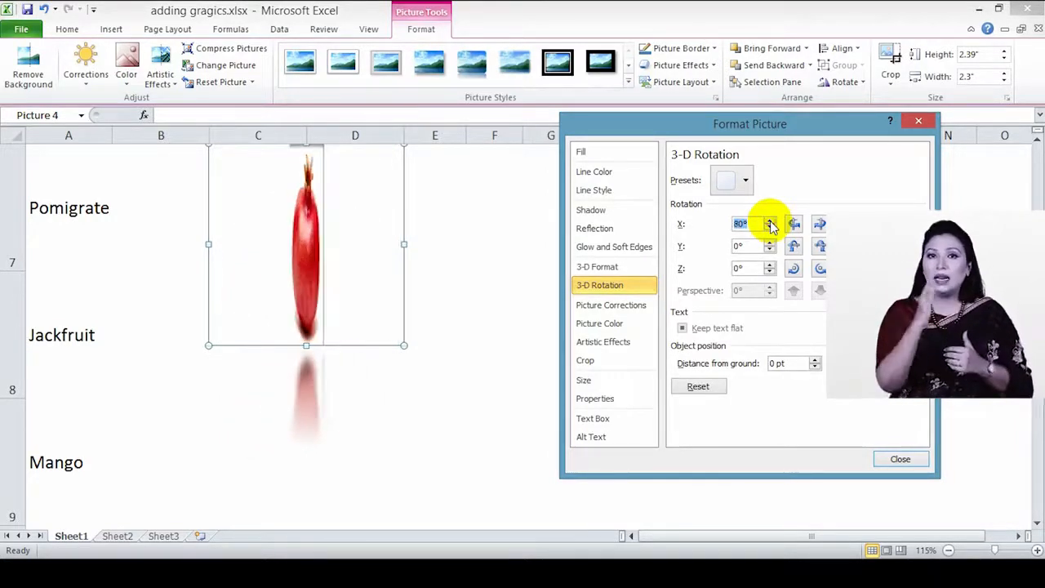
{"action": "left_click", "coordinate": [770, 228]}
{"action": "left_click", "coordinate": [770, 229]}
{"action": "left_click", "coordinate": [770, 228]}
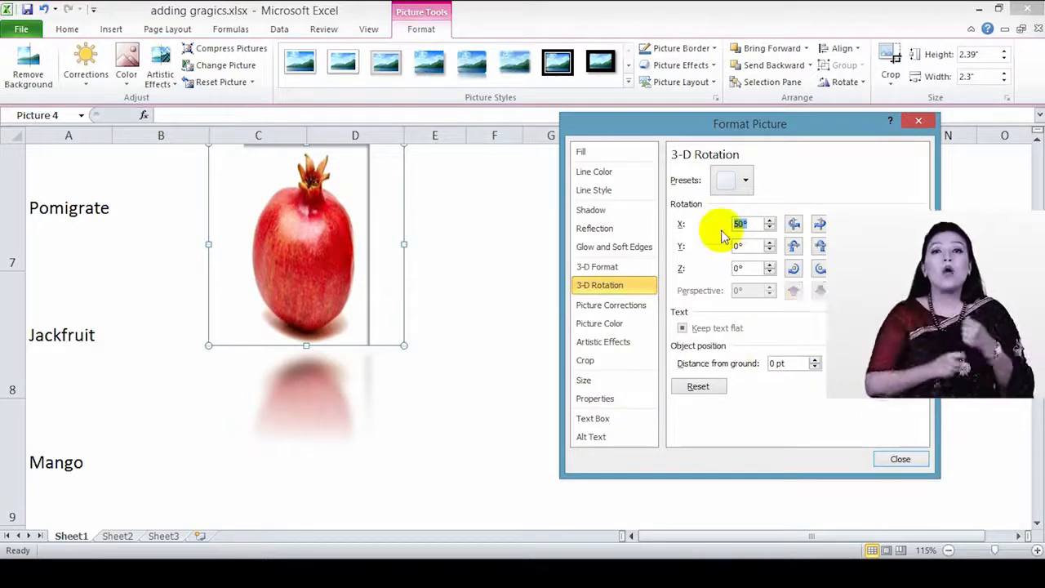
{"action": "left_click", "coordinate": [770, 227]}
{"action": "left_click", "coordinate": [770, 228]}
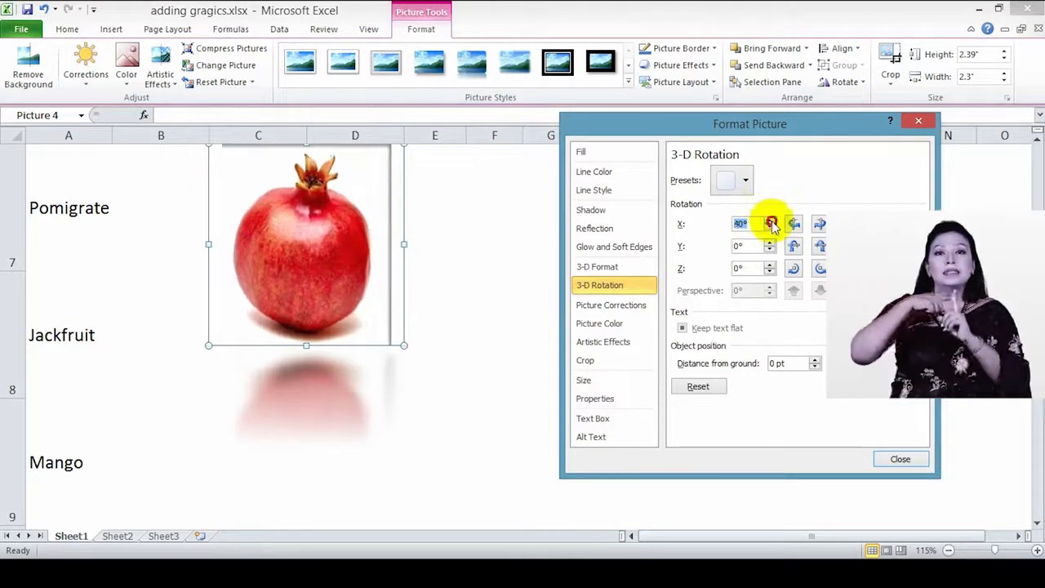
{"action": "left_click", "coordinate": [770, 243]}
{"action": "left_click", "coordinate": [770, 243]}
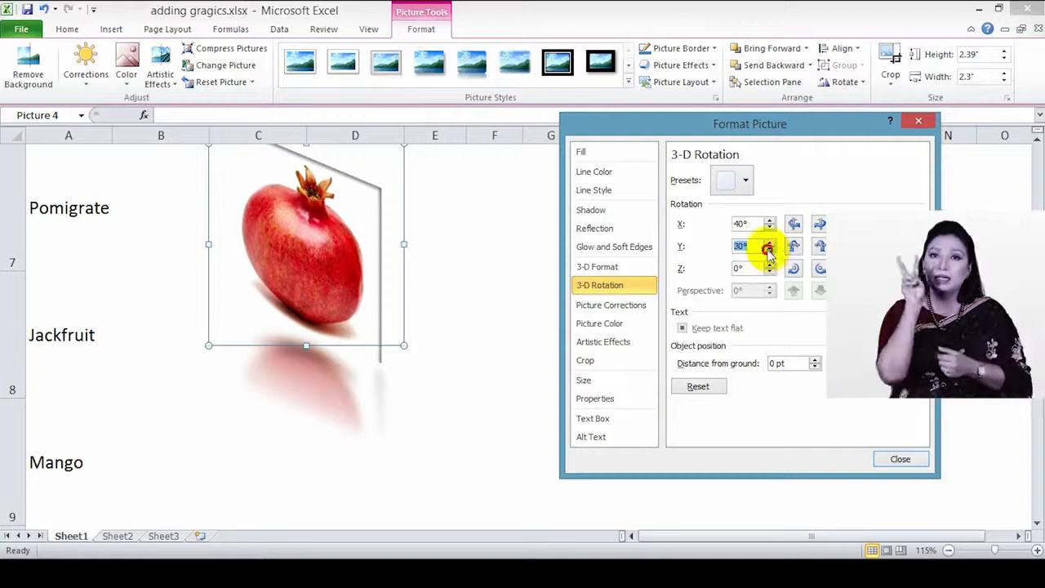
{"action": "left_click", "coordinate": [769, 250]}
{"action": "left_click", "coordinate": [769, 250]}
{"action": "left_click", "coordinate": [769, 250]}
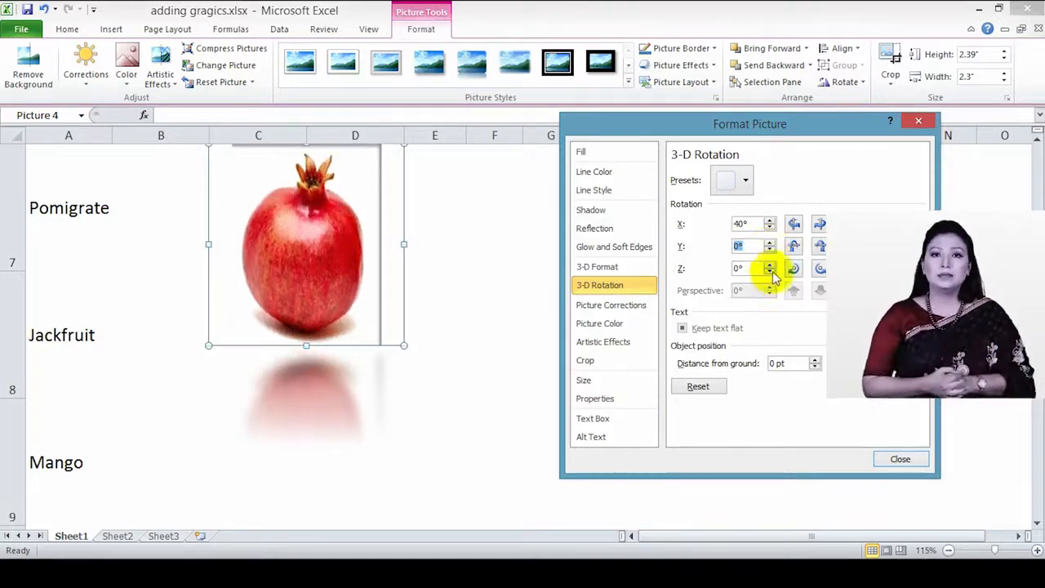
Step: Spin the Z rotation and return it to 0°, then bring the X rotation down to 10°
{"action": "left_click", "coordinate": [769, 265]}
{"action": "left_click", "coordinate": [769, 265]}
{"action": "left_click", "coordinate": [769, 265]}
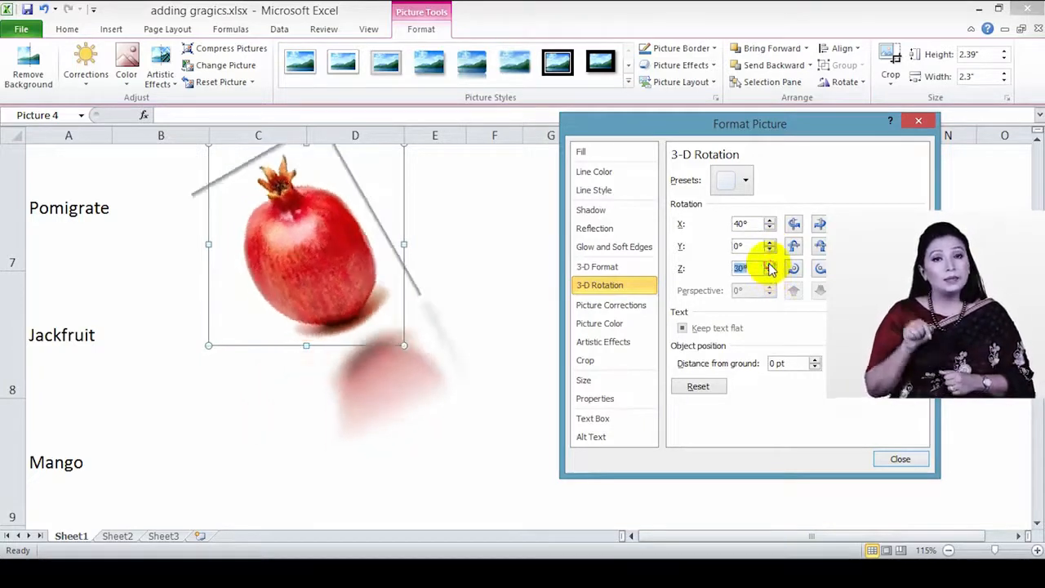
{"action": "left_click", "coordinate": [769, 265]}
{"action": "left_click", "coordinate": [769, 265]}
{"action": "left_click", "coordinate": [769, 272]}
{"action": "left_click", "coordinate": [769, 272]}
{"action": "left_click", "coordinate": [769, 272]}
{"action": "left_click", "coordinate": [769, 272]}
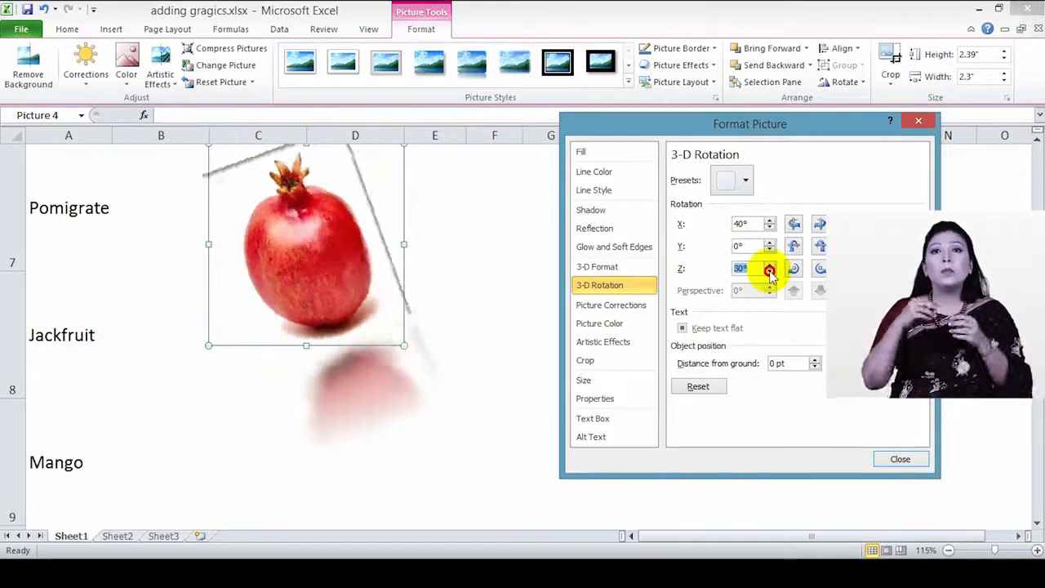
{"action": "left_click", "coordinate": [770, 272]}
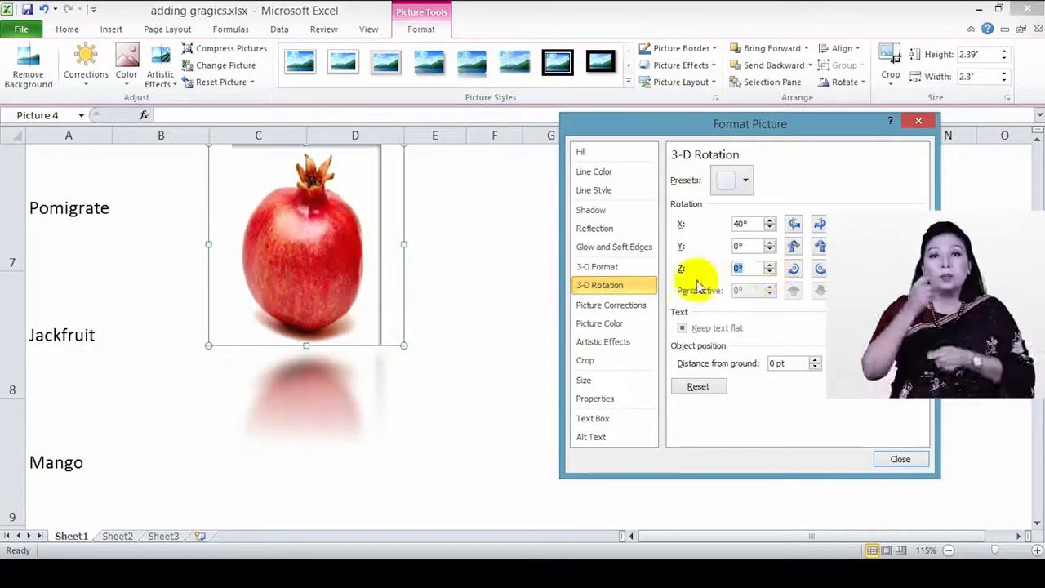
{"action": "left_click", "coordinate": [769, 228]}
{"action": "left_click", "coordinate": [769, 229]}
{"action": "left_click", "coordinate": [769, 229]}
Step: Try Parallel and Perspective 3-D rotation presets, then choose No Rotation
{"action": "left_click", "coordinate": [740, 180]}
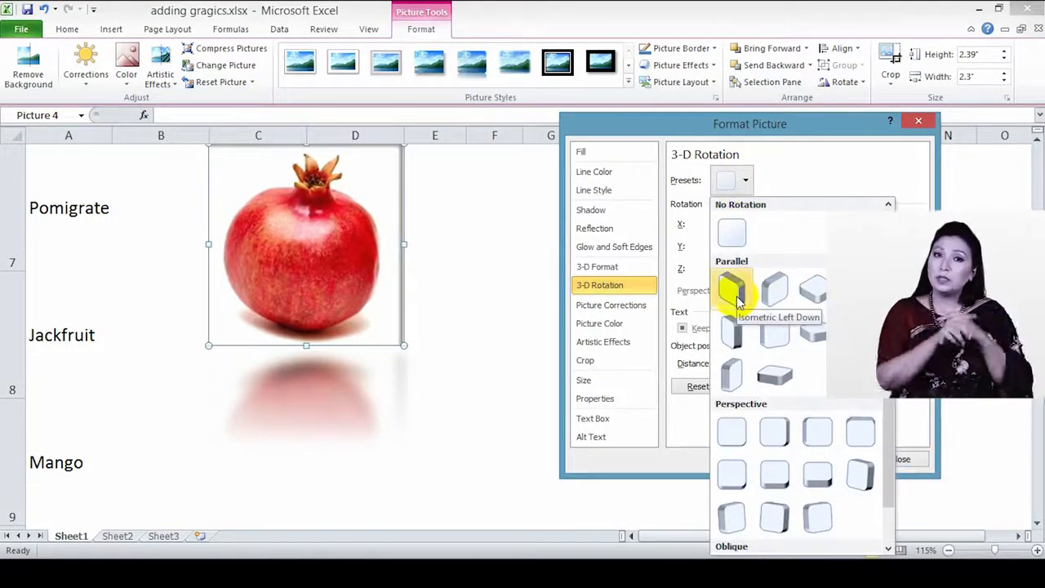
{"action": "left_click", "coordinate": [771, 287]}
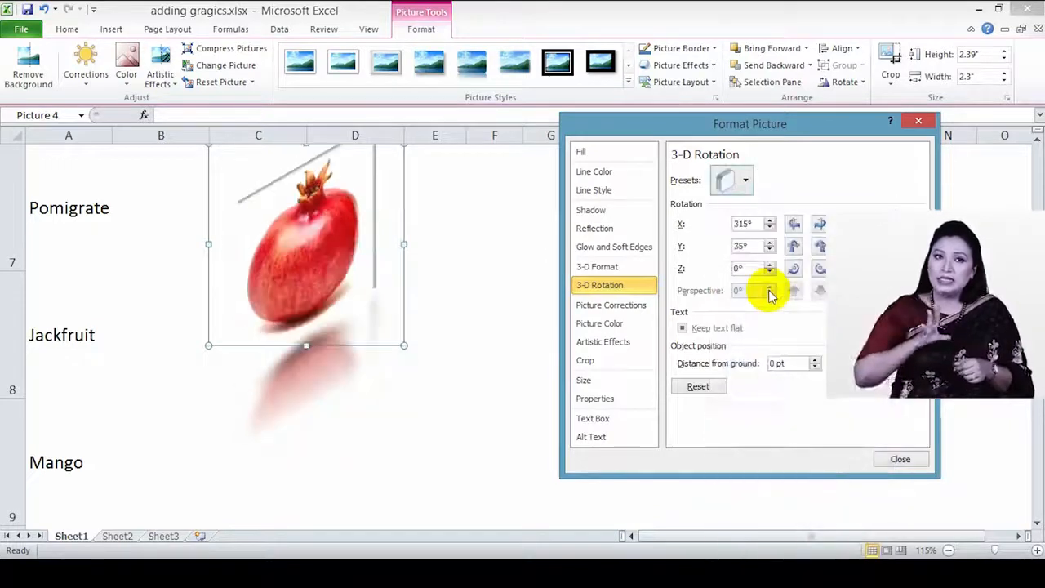
{"action": "left_click", "coordinate": [738, 181]}
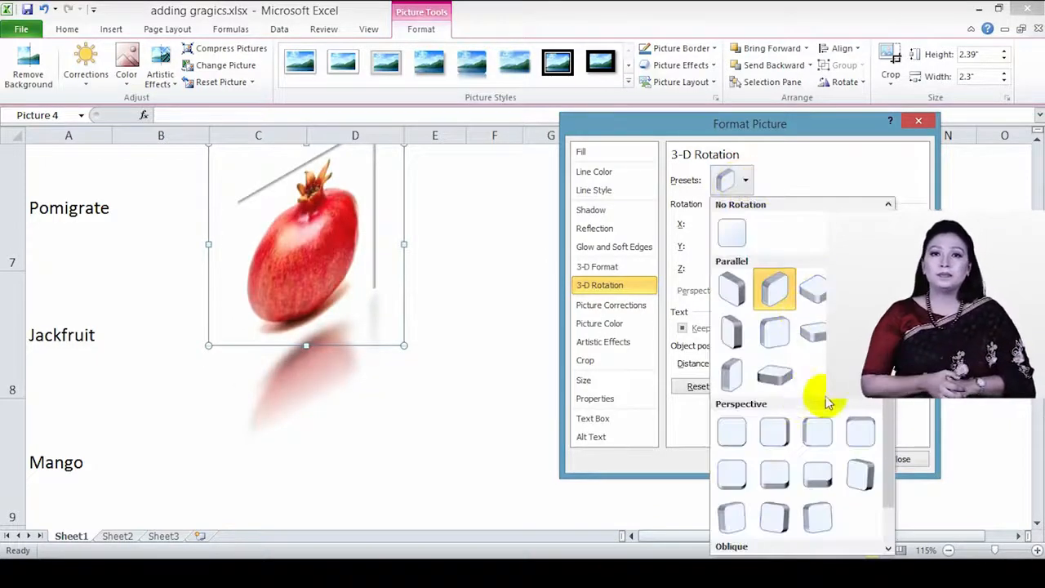
{"action": "scroll", "coordinate": [816, 408], "scroll_direction": "down", "scroll_amount": 1}
{"action": "left_click", "coordinate": [782, 484]}
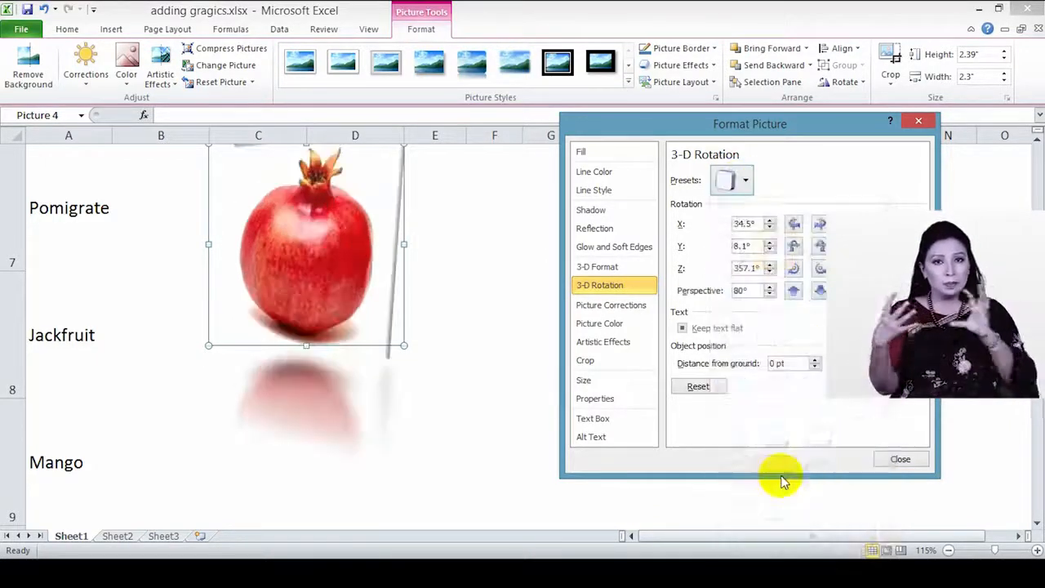
{"action": "left_click", "coordinate": [732, 178]}
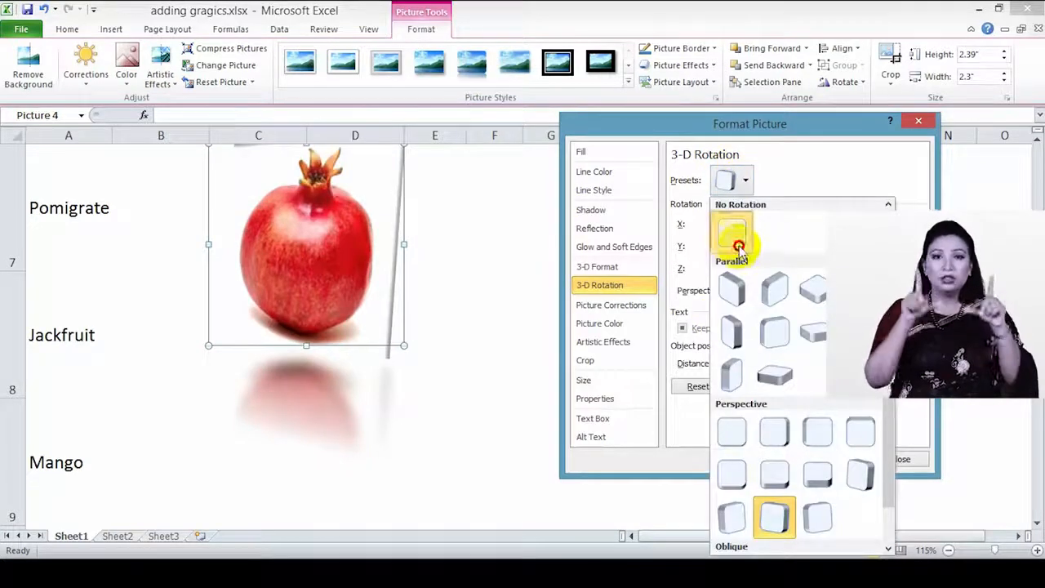
{"action": "left_click", "coordinate": [732, 237]}
Step: Reset sharpness, brightness and contrast to 0% and browse the colour saturation presets
{"action": "left_click", "coordinate": [625, 309]}
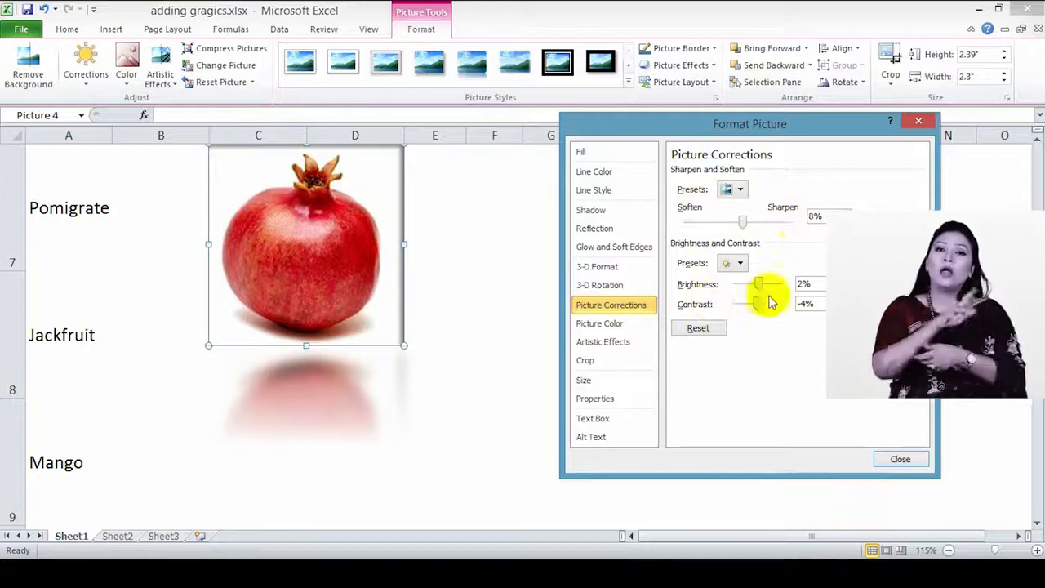
{"action": "left_click", "coordinate": [699, 329]}
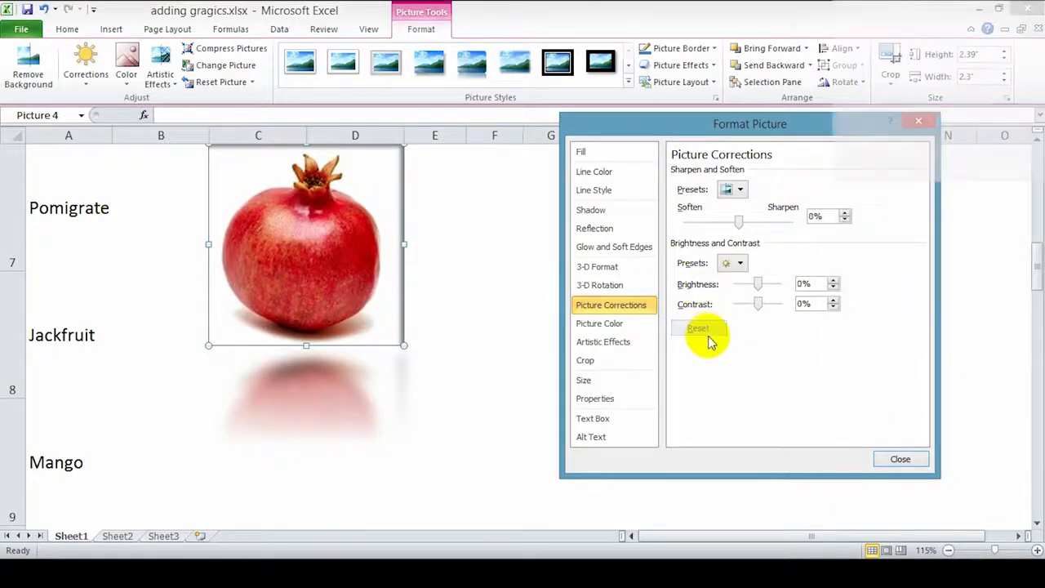
{"action": "left_click", "coordinate": [593, 326]}
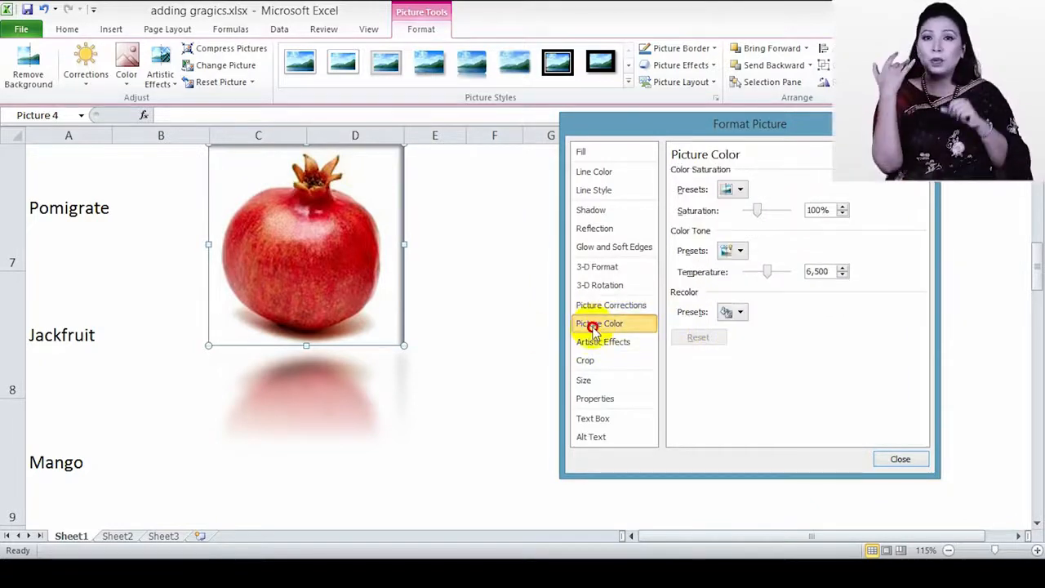
{"action": "left_click", "coordinate": [743, 191]}
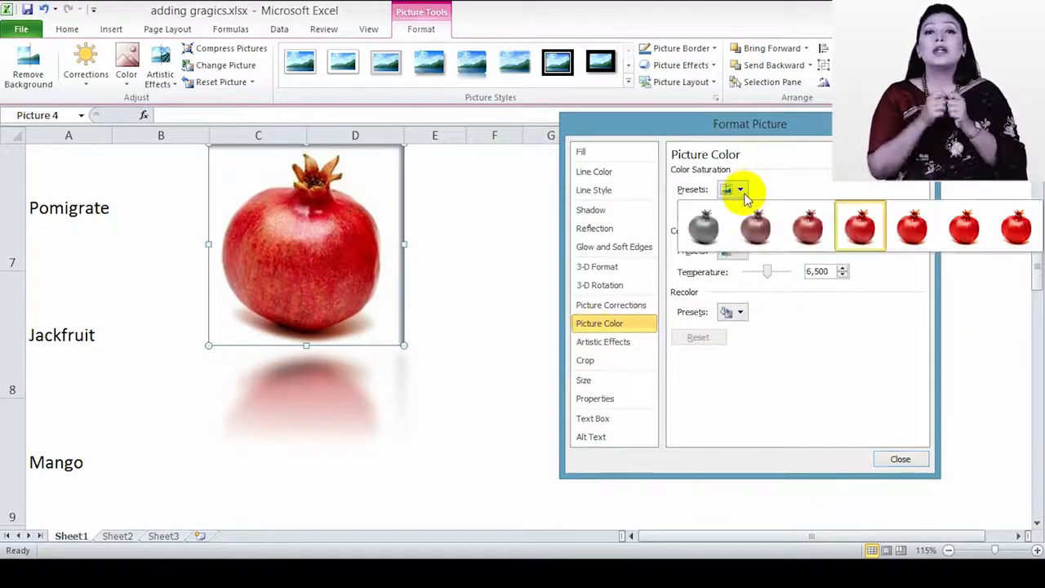
{"action": "left_click", "coordinate": [772, 309]}
Step: Browse the tone presets, apply a Washout recolour, then restore the original colours
{"action": "left_click", "coordinate": [732, 250]}
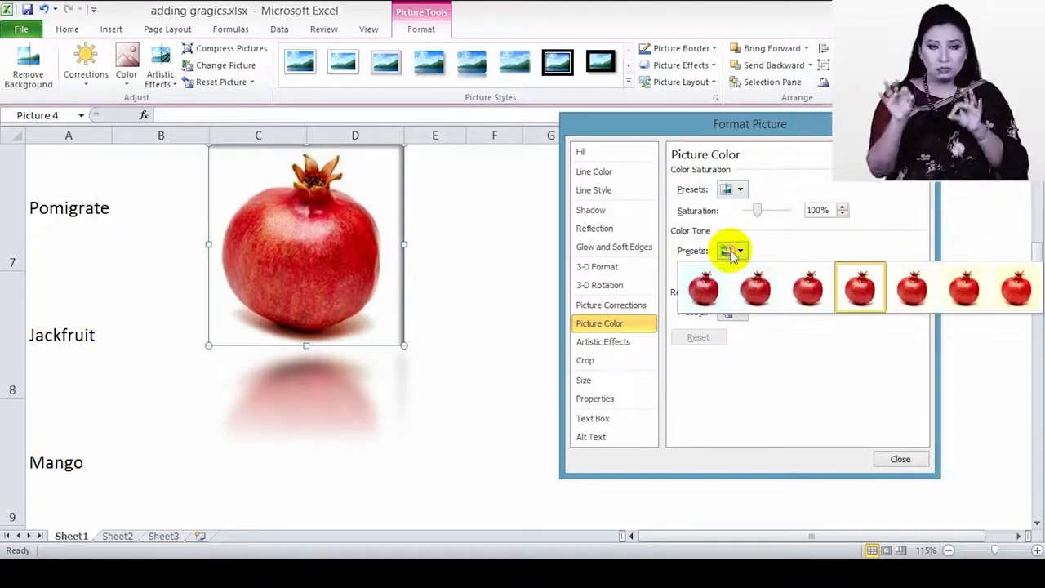
{"action": "left_click", "coordinate": [790, 243]}
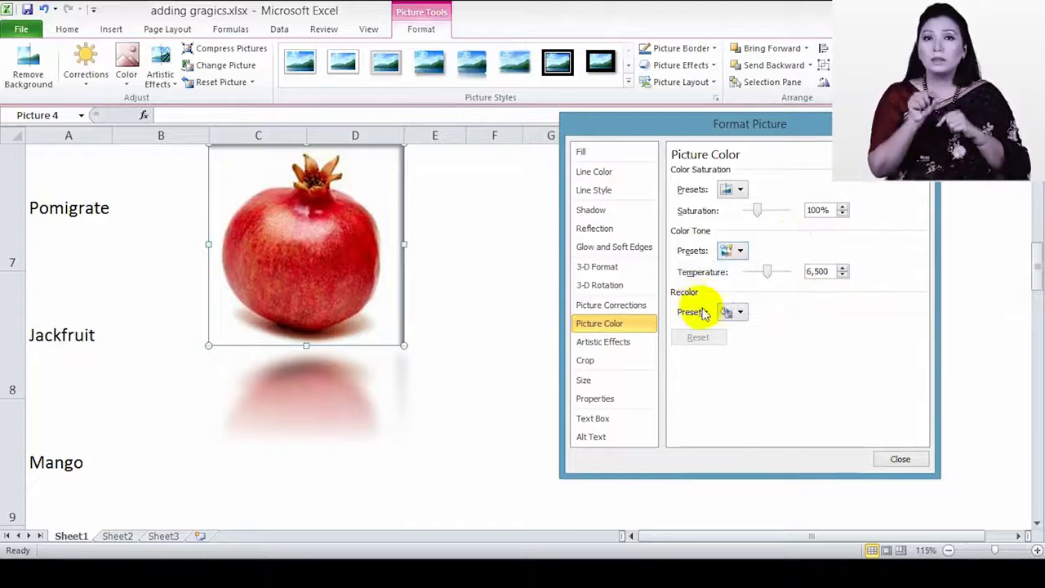
{"action": "left_click", "coordinate": [729, 314]}
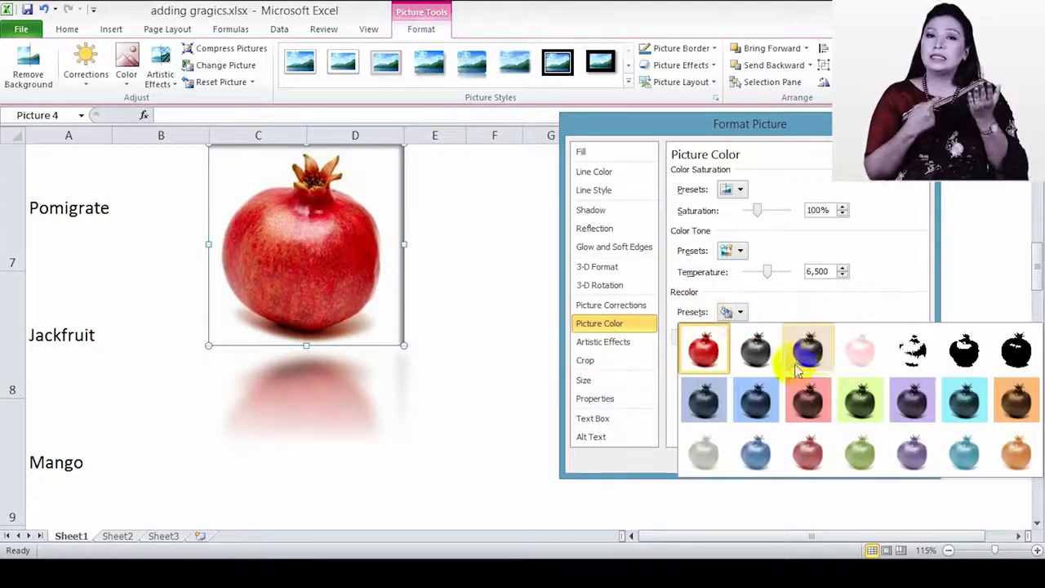
{"action": "left_click", "coordinate": [867, 365]}
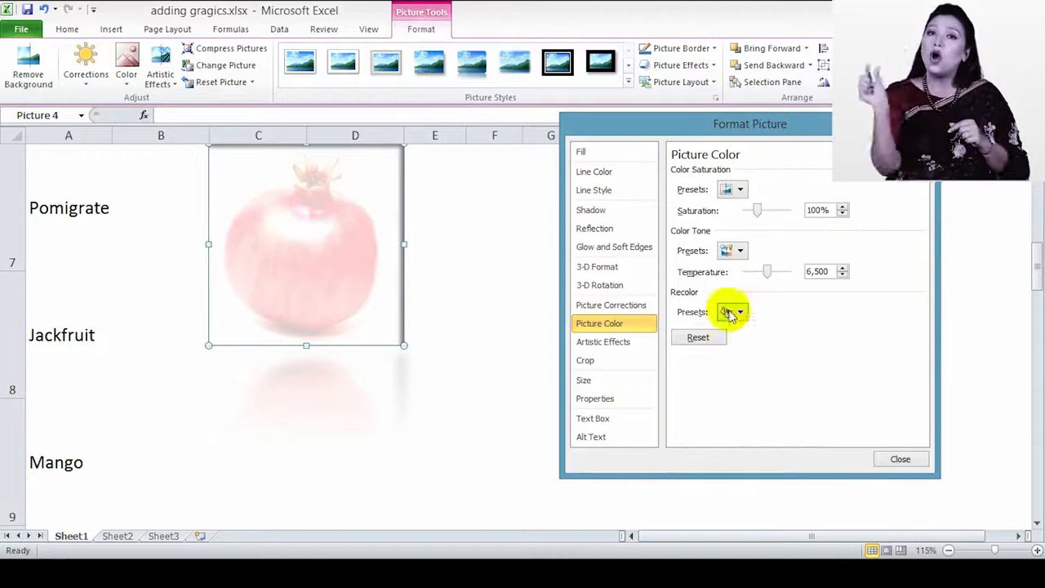
{"action": "left_click", "coordinate": [696, 340]}
Step: Try a painterly effect and Film Grain on the pomegranate, resetting the artistic effect after each
{"action": "left_click", "coordinate": [647, 342]}
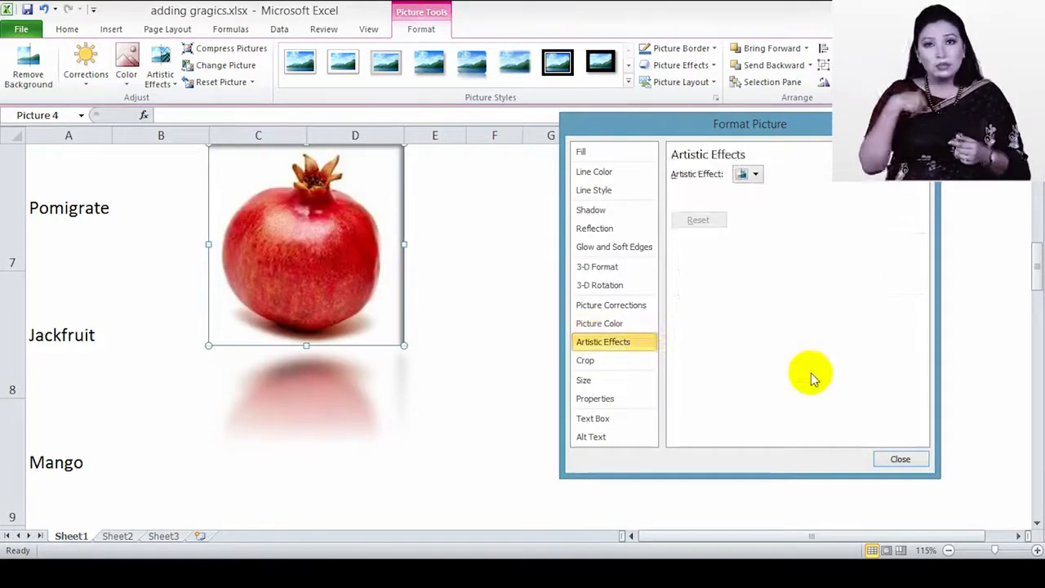
{"action": "left_click", "coordinate": [753, 175]}
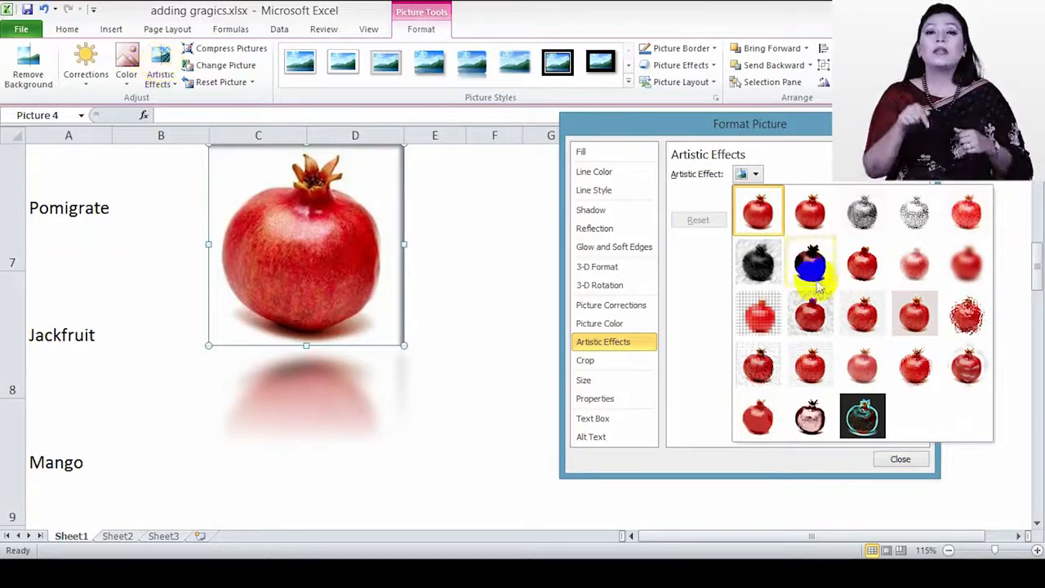
{"action": "left_click", "coordinate": [910, 373]}
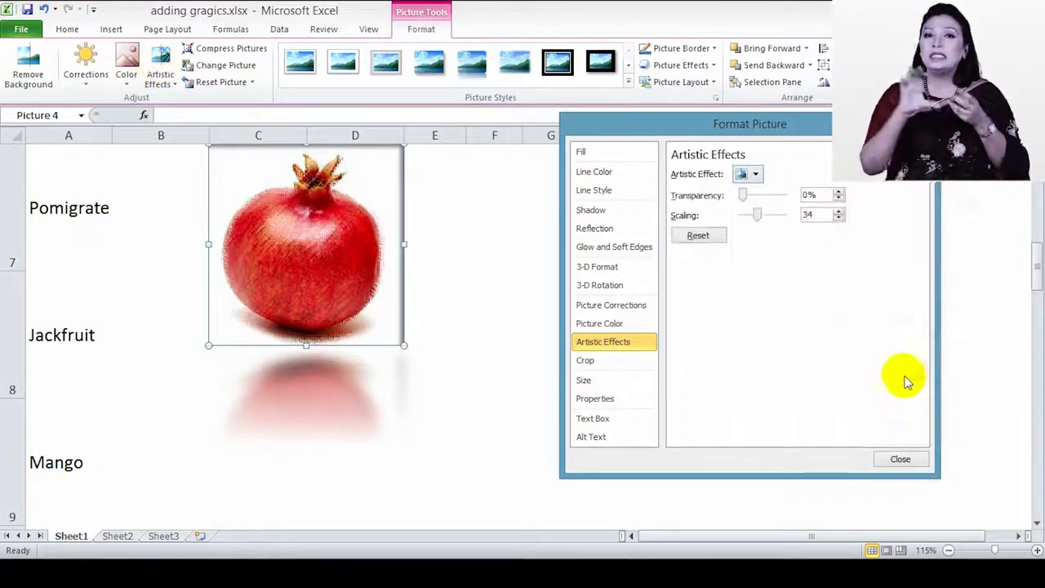
{"action": "left_click", "coordinate": [701, 236]}
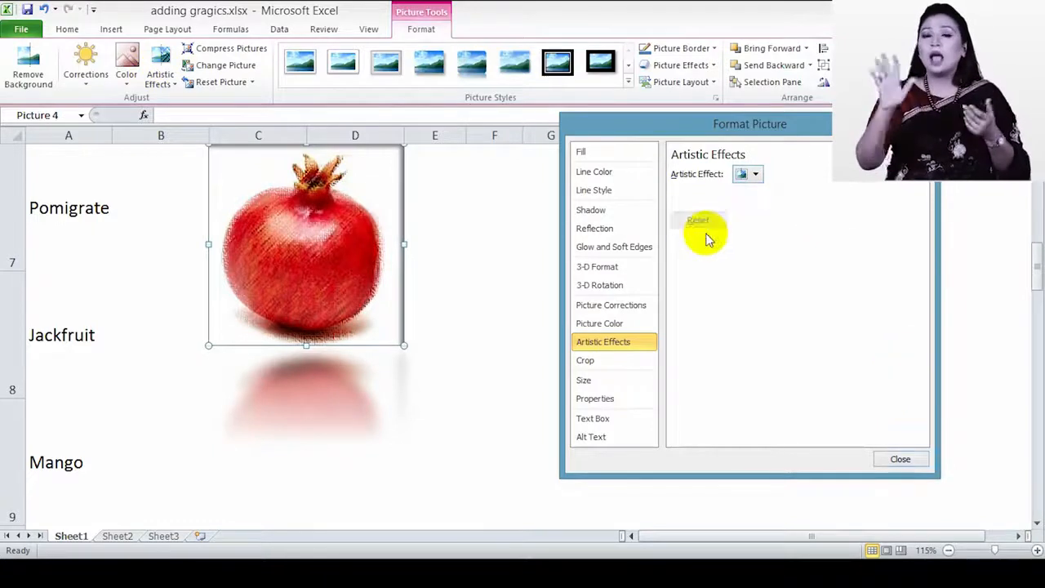
{"action": "left_click", "coordinate": [747, 174]}
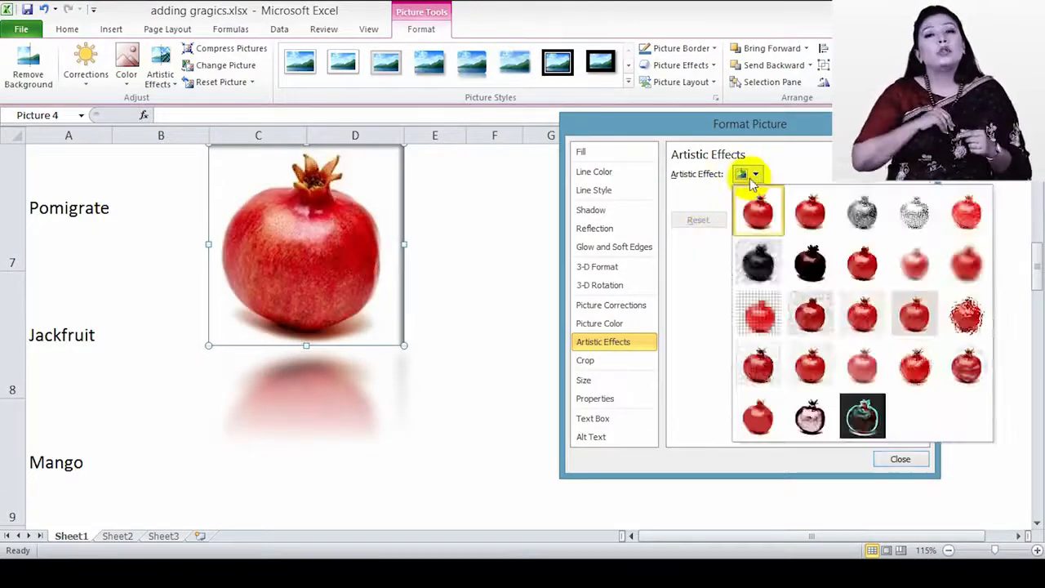
{"action": "left_click", "coordinate": [858, 339]}
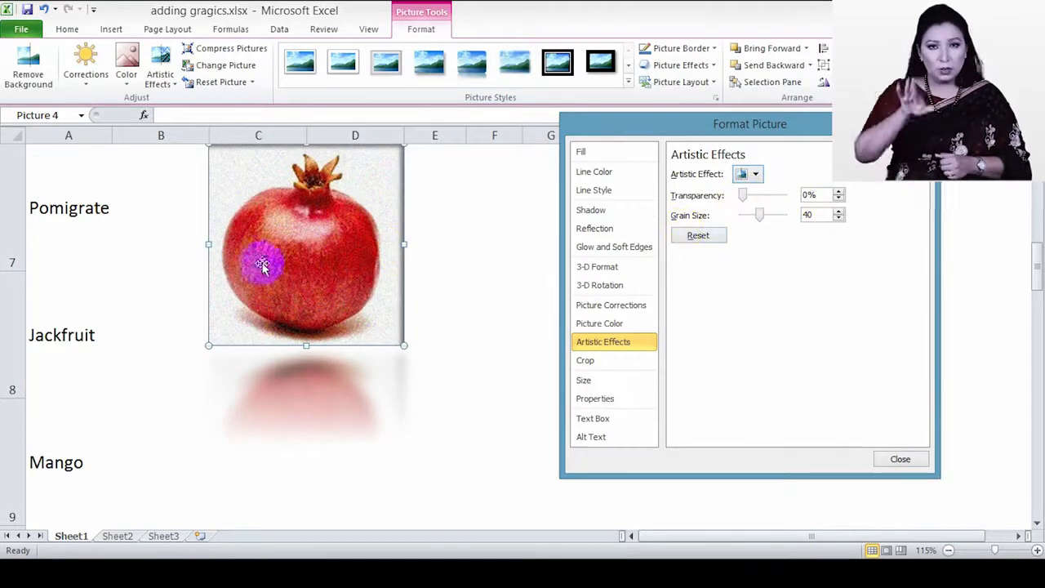
{"action": "left_click", "coordinate": [694, 237]}
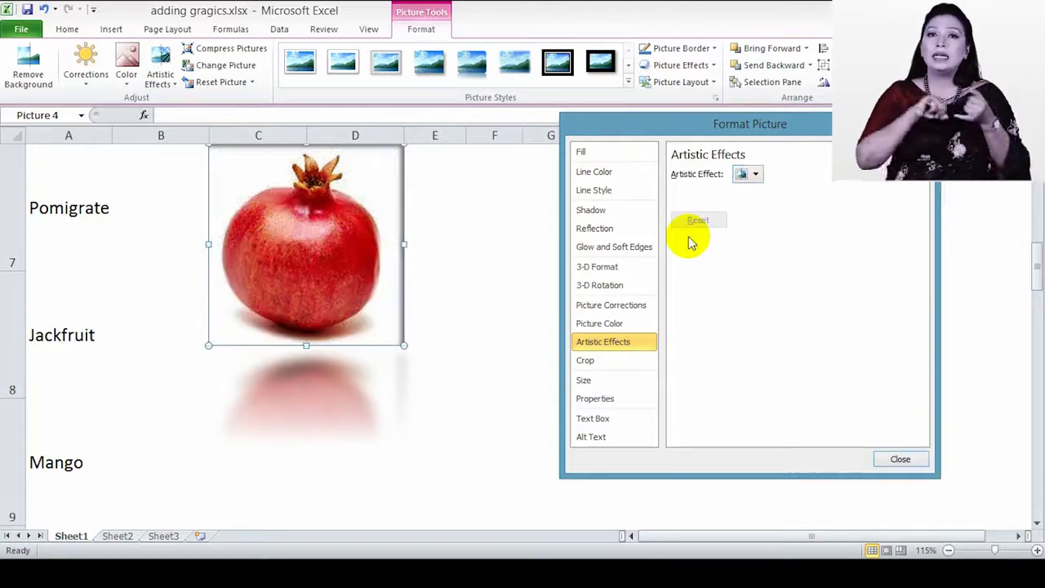
{"action": "left_click", "coordinate": [600, 362]}
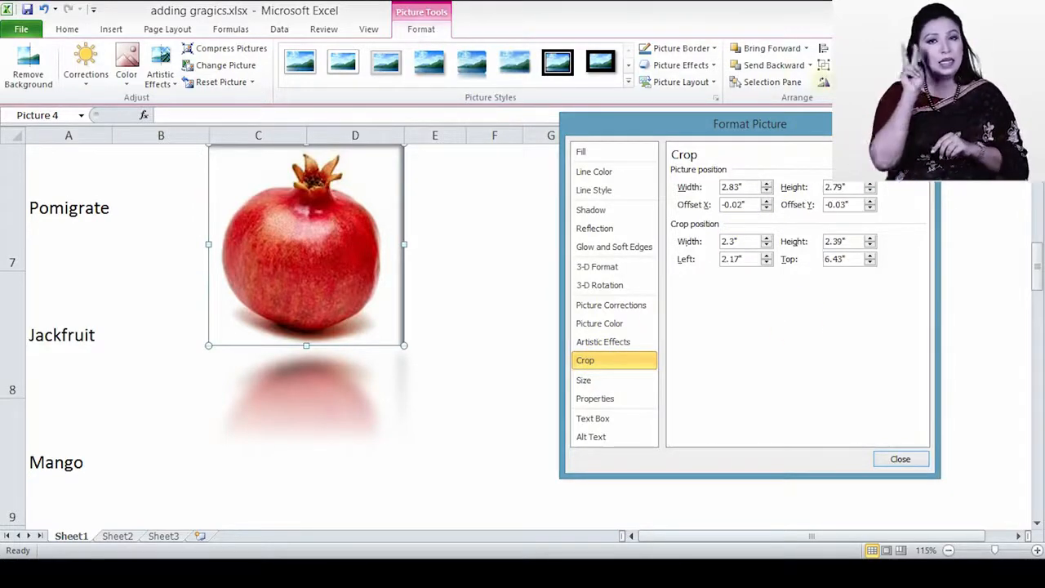
Step: Review the pomegranate's Size (2.39" by 2.3", 72%), Properties, Text Box and Alt Text settings
{"action": "left_click", "coordinate": [600, 385]}
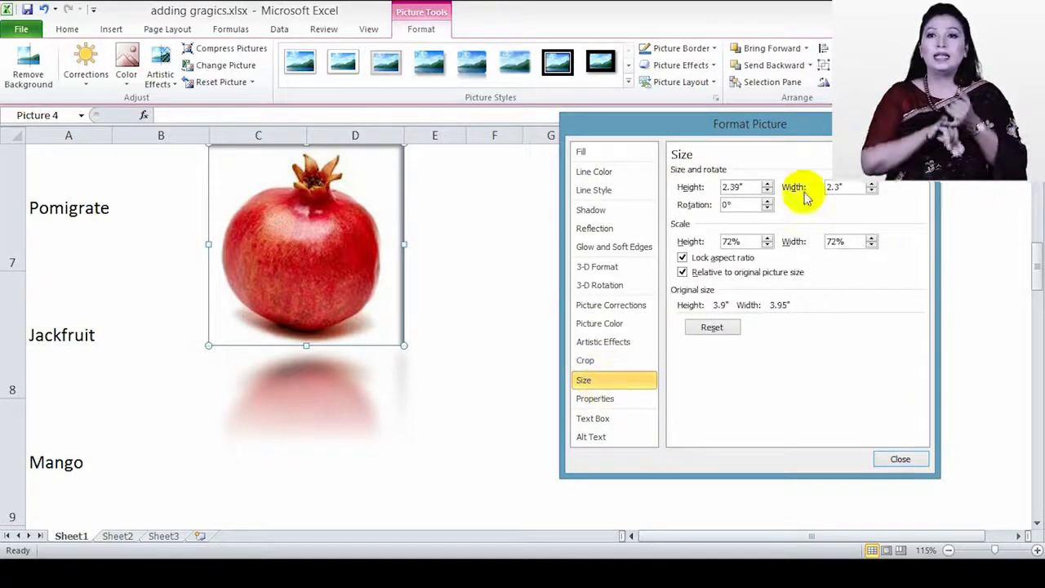
{"action": "left_click", "coordinate": [739, 187]}
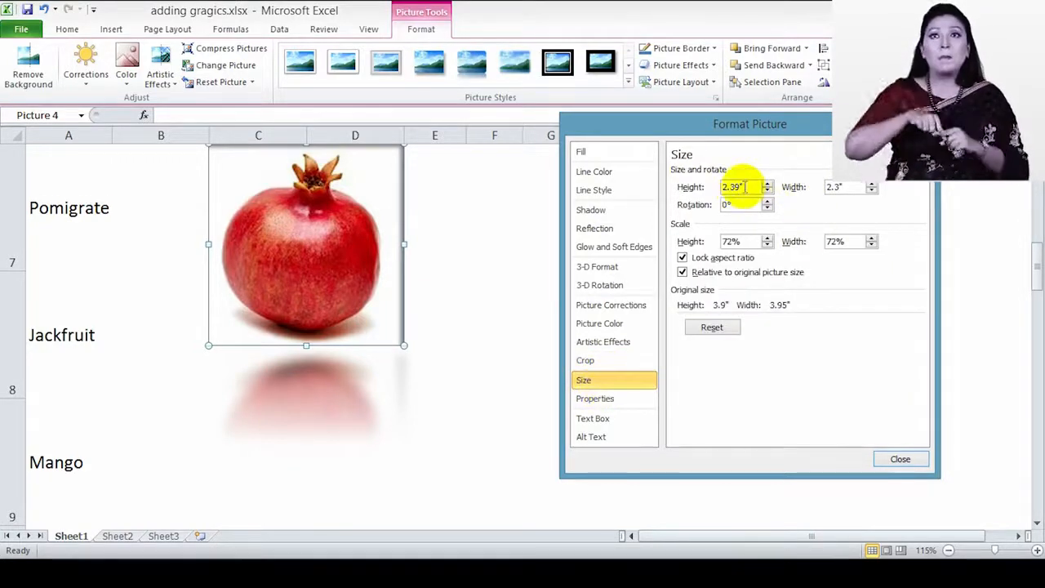
{"action": "left_click", "coordinate": [594, 400]}
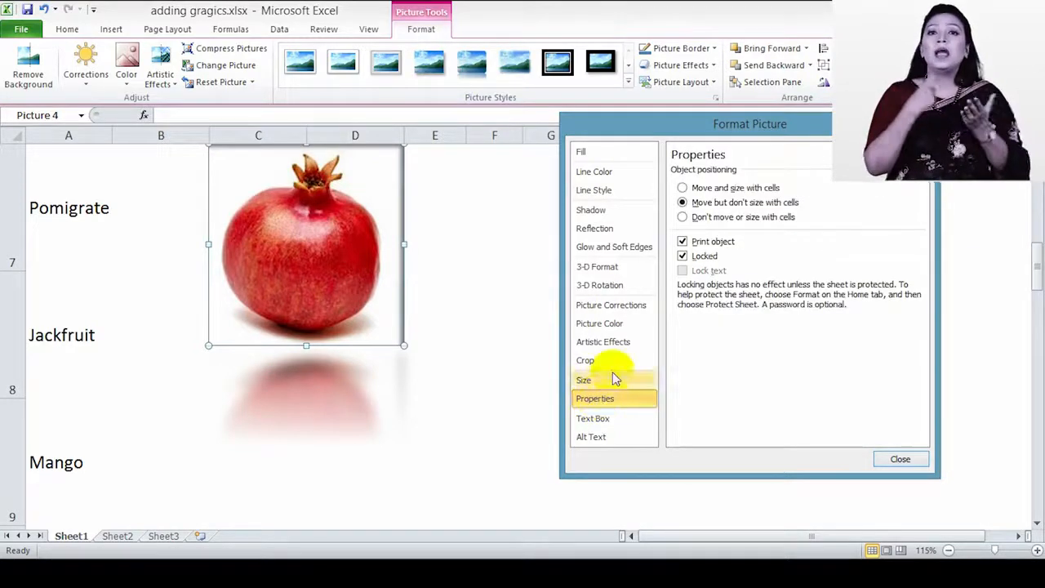
{"action": "left_click", "coordinate": [622, 421]}
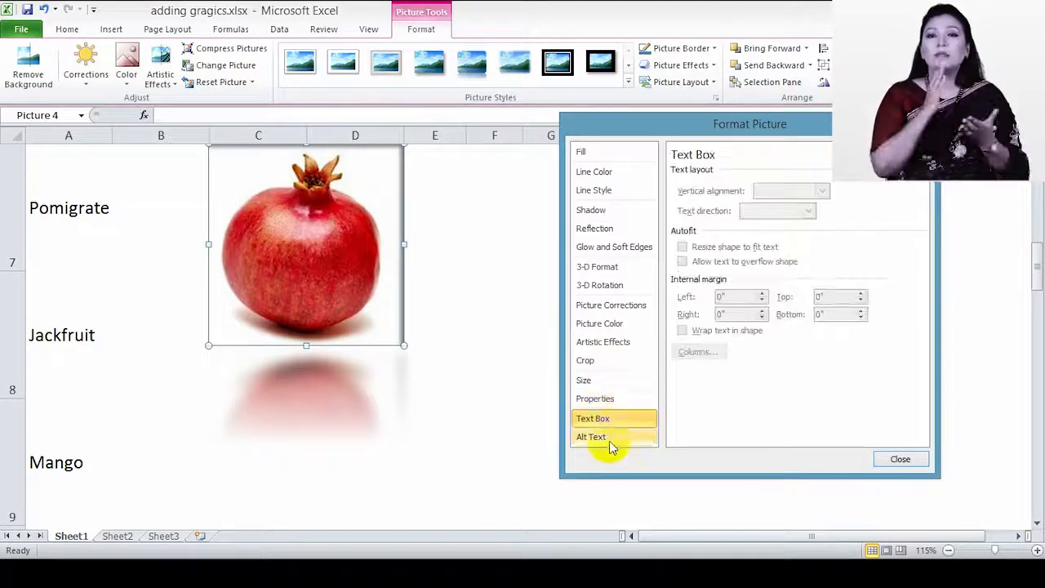
{"action": "left_click", "coordinate": [609, 441]}
Step: Close Format Picture and give the pomegranate a larger reflection variation
{"action": "left_click", "coordinate": [900, 459]}
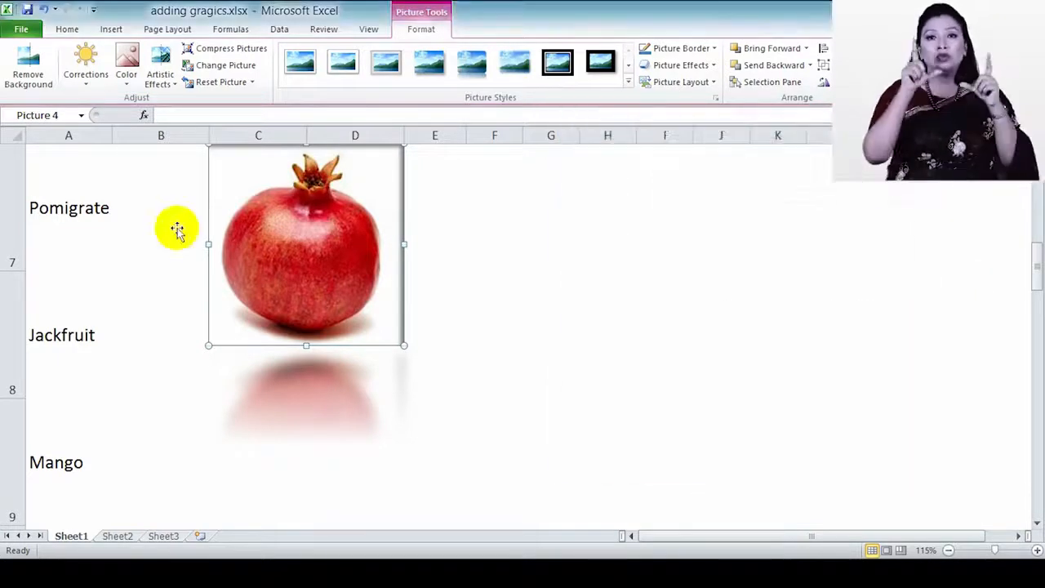
{"action": "scroll", "coordinate": [348, 295], "scroll_direction": "up", "scroll_amount": 2}
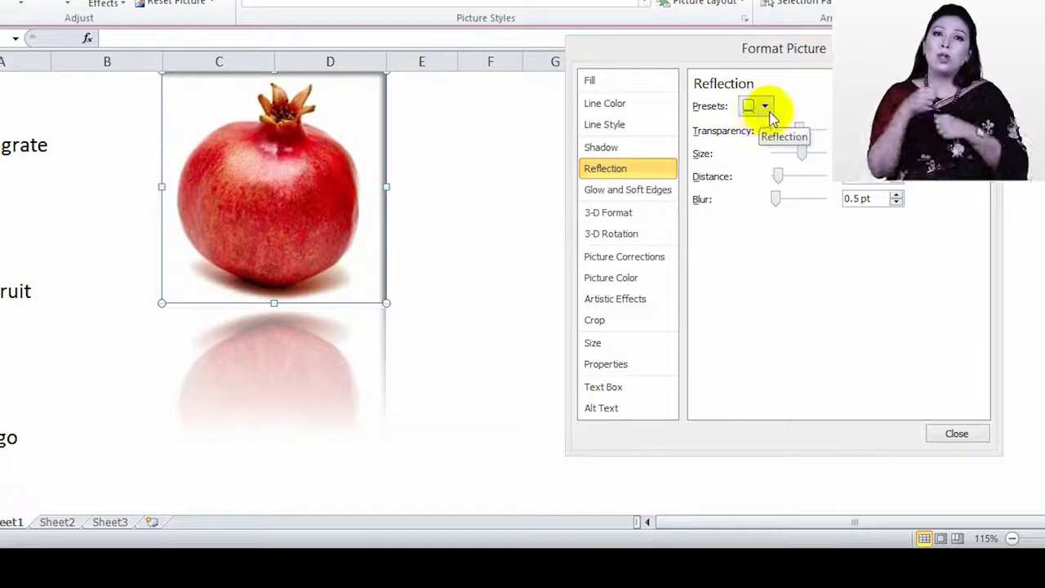
{"action": "left_click", "coordinate": [765, 106]}
{"action": "left_click", "coordinate": [880, 350]}
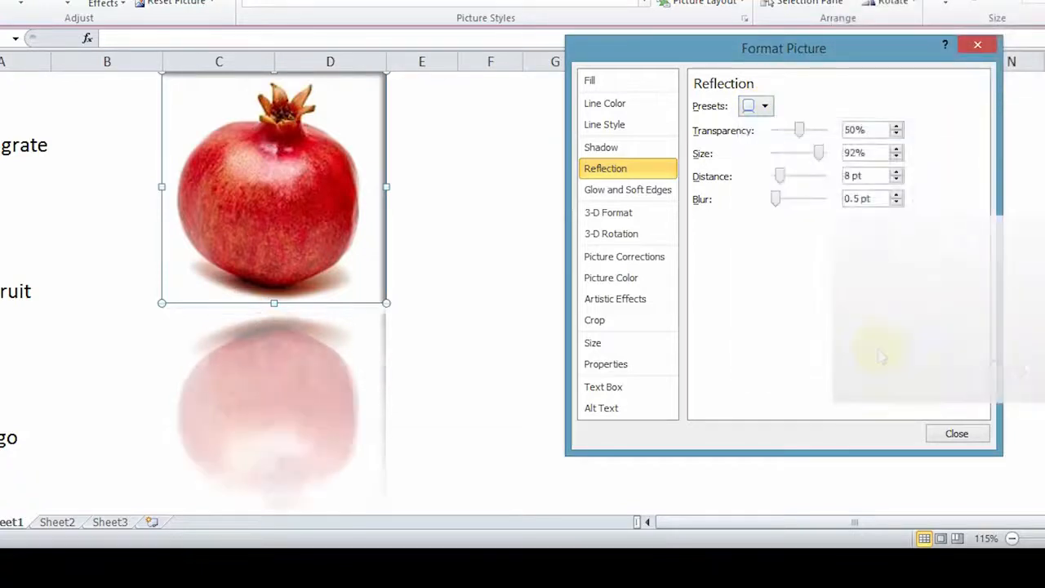
Step: Delete the pomegranate picture from Sheet1 and select cell B7 beside Pomigrate
{"action": "left_click", "coordinate": [819, 153]}
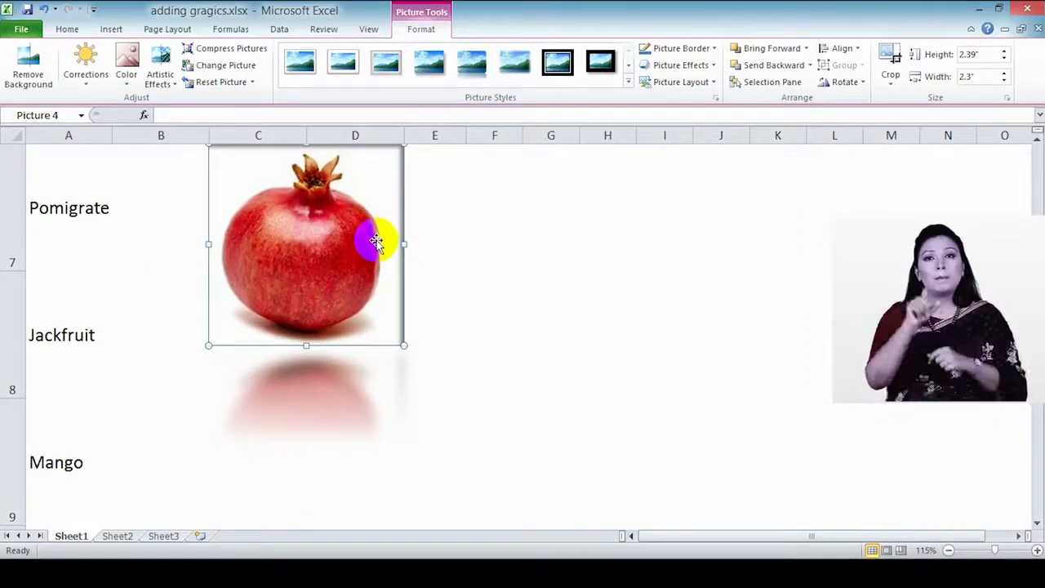
{"action": "key", "text": "Delete"}
{"action": "scroll", "coordinate": [220, 310], "scroll_direction": "up", "scroll_amount": 1}
{"action": "scroll", "coordinate": [216, 327], "scroll_direction": "down", "scroll_amount": 1}
{"action": "left_click", "coordinate": [191, 221]}
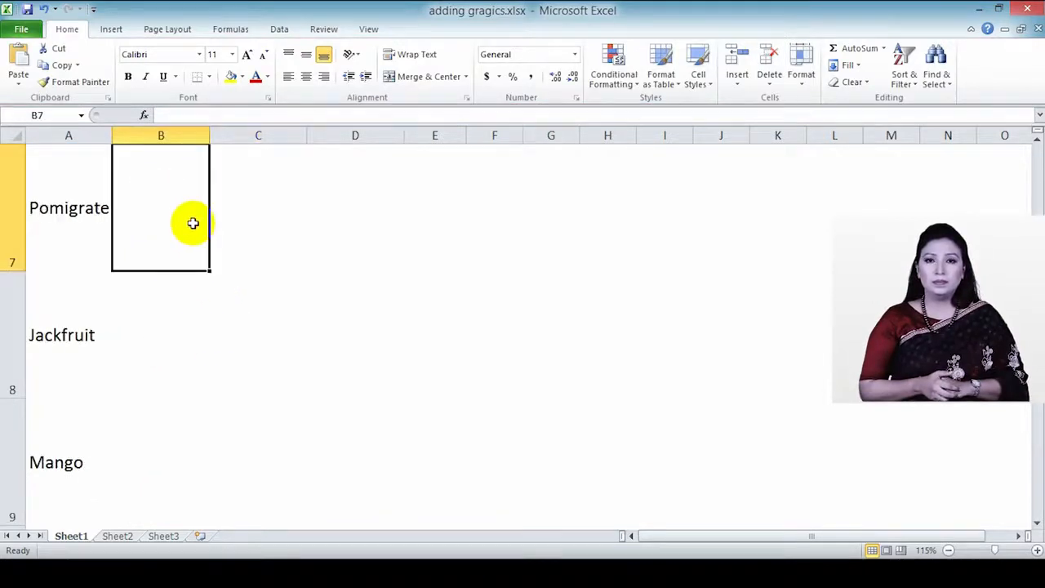
{"action": "left_click", "coordinate": [110, 29]}
Step: Insert the pomegranate photo 541-12_r_379_296.jpg into the sheet
{"action": "left_click", "coordinate": [100, 79]}
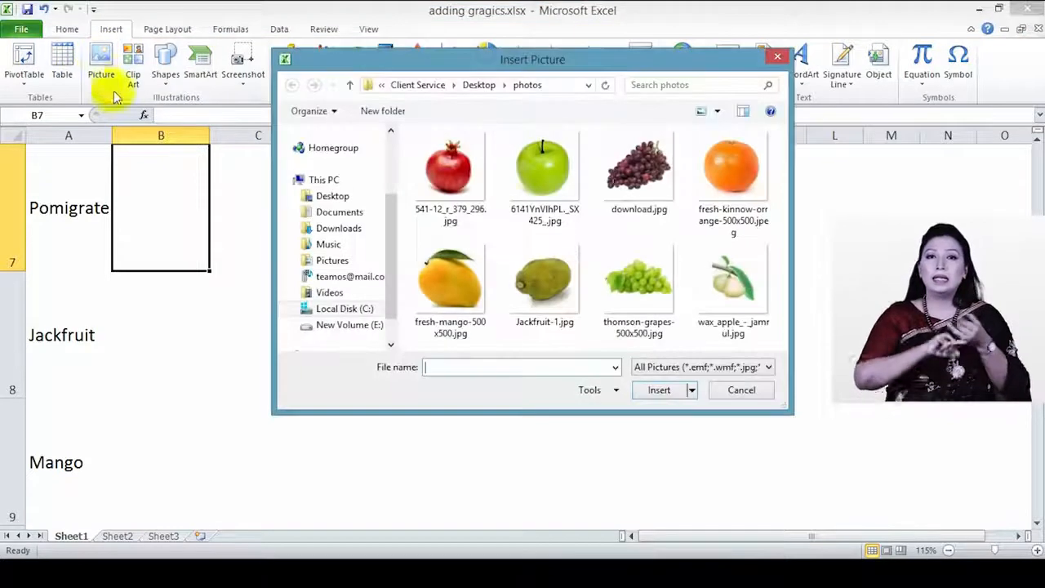
{"action": "left_click", "coordinate": [460, 174]}
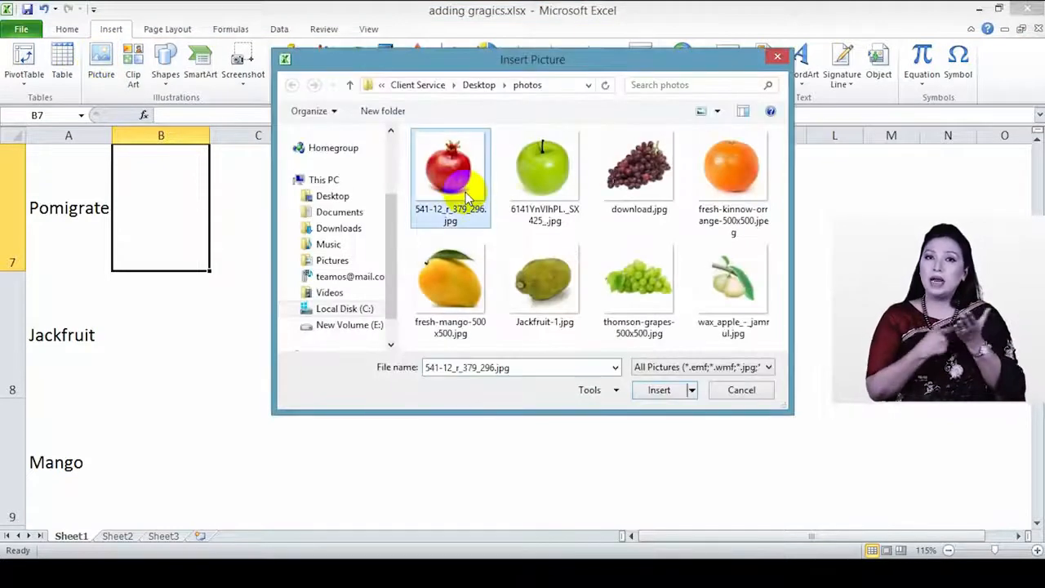
{"action": "left_click", "coordinate": [659, 390]}
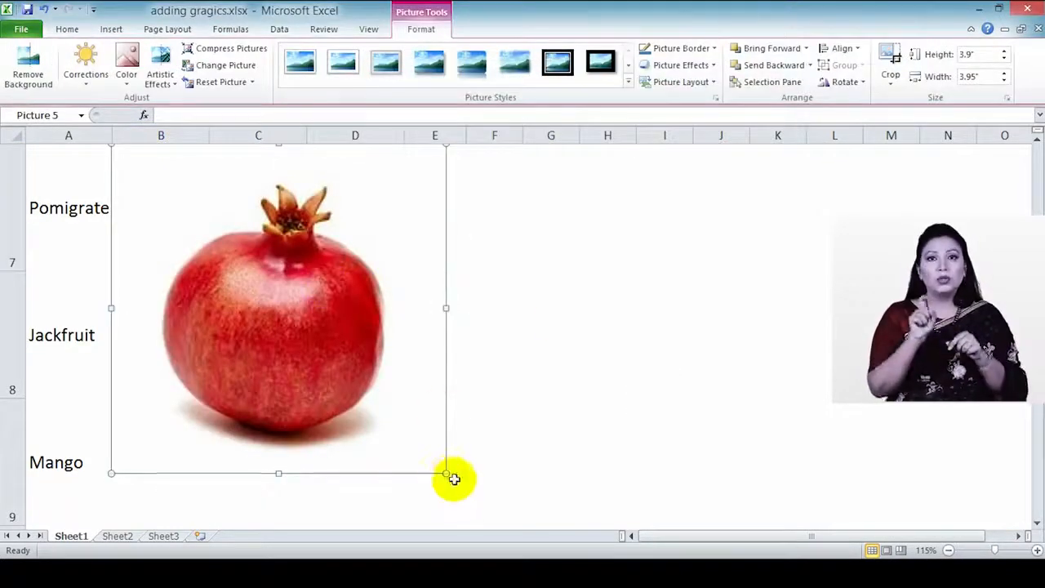
Step: Shrink the pomegranate to about 0.74" by 0.75" and place it in cell B7 beside Pomigrate
{"action": "left_click_drag", "start_coordinate": [446, 474], "coordinate": [272, 252]}
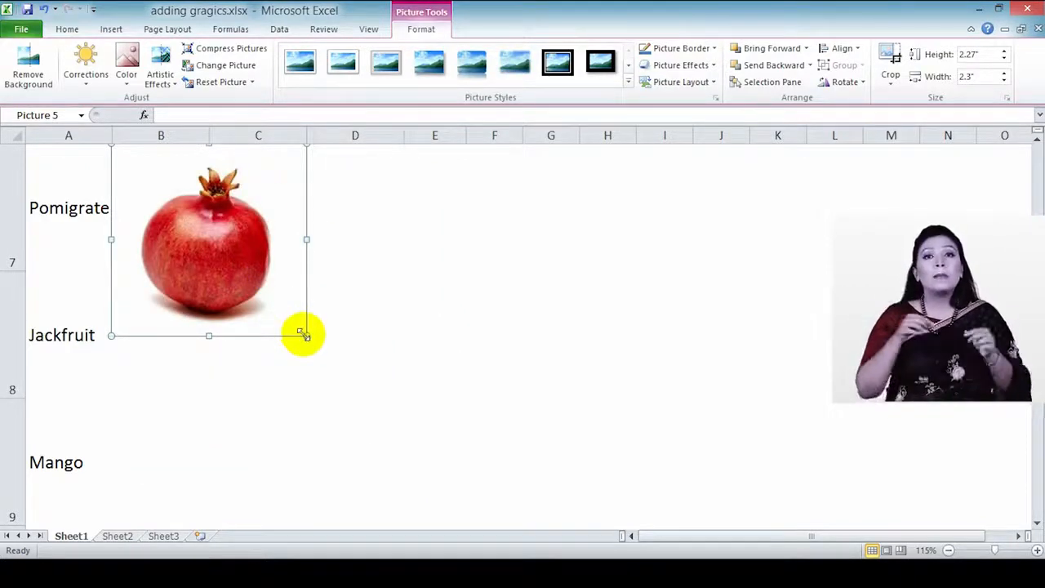
{"action": "left_click_drag", "start_coordinate": [279, 301], "coordinate": [250, 242]}
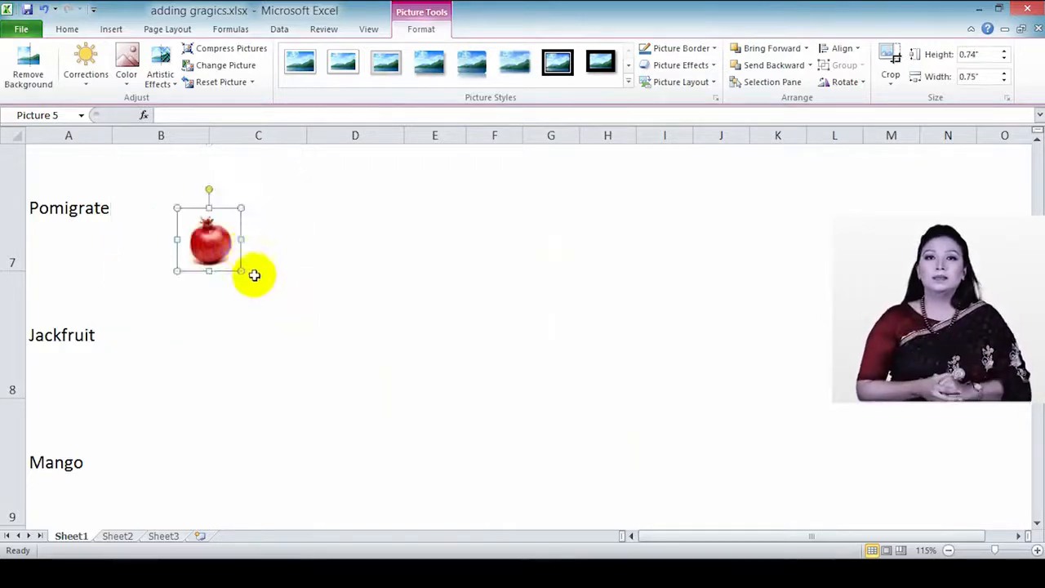
{"action": "scroll", "coordinate": [224, 318], "scroll_direction": "up", "scroll_amount": 2}
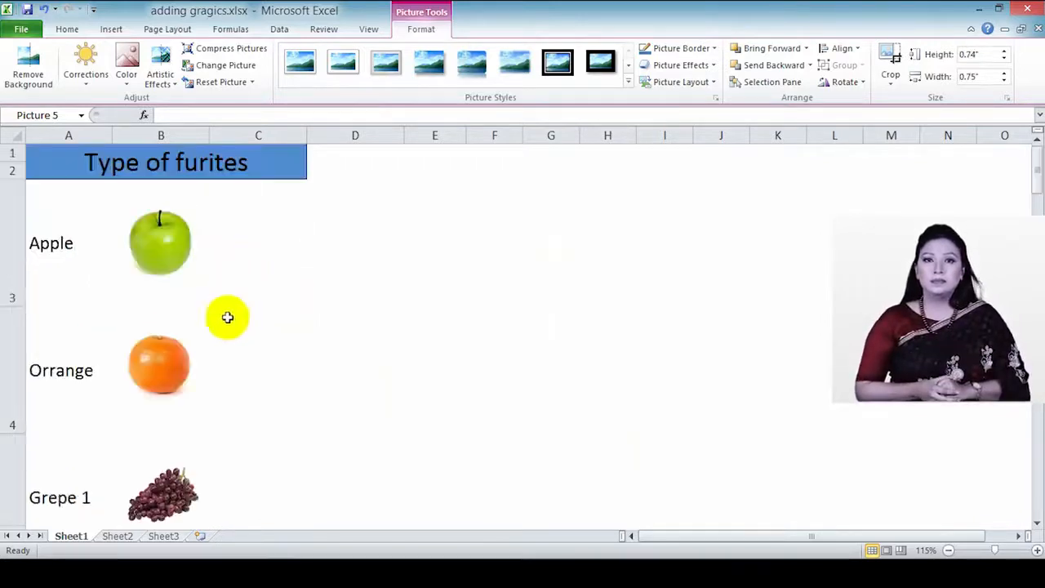
{"action": "scroll", "coordinate": [224, 376], "scroll_direction": "down", "scroll_amount": 1}
{"action": "scroll", "coordinate": [224, 375], "scroll_direction": "down", "scroll_amount": 1}
{"action": "scroll", "coordinate": [221, 365], "scroll_direction": "up", "scroll_amount": 1}
{"action": "scroll", "coordinate": [220, 371], "scroll_direction": "down", "scroll_amount": 1}
{"action": "left_click_drag", "start_coordinate": [225, 241], "coordinate": [152, 208]}
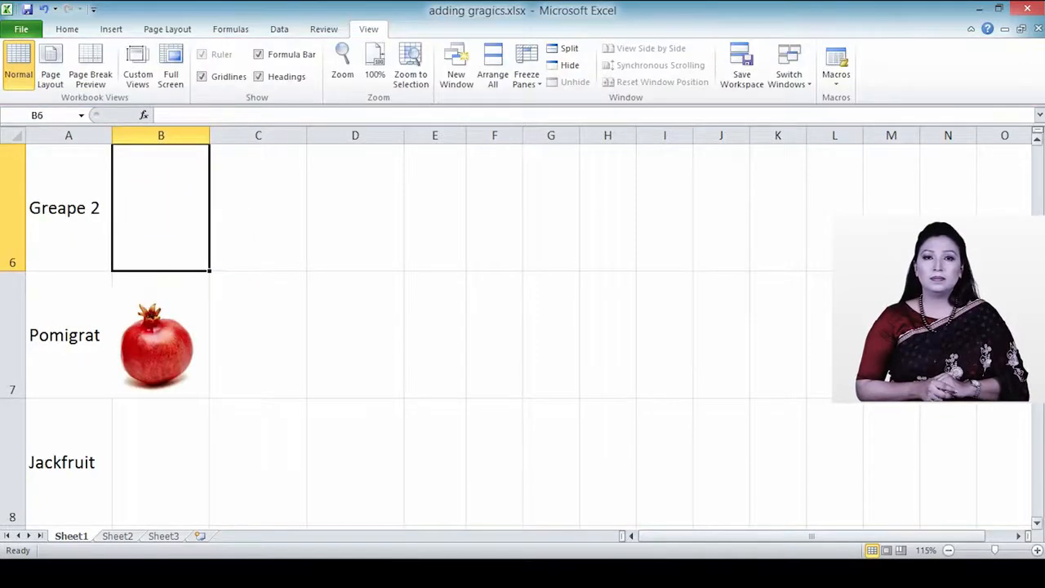
{"action": "scroll", "coordinate": [159, 233], "scroll_direction": "up", "scroll_amount": 1}
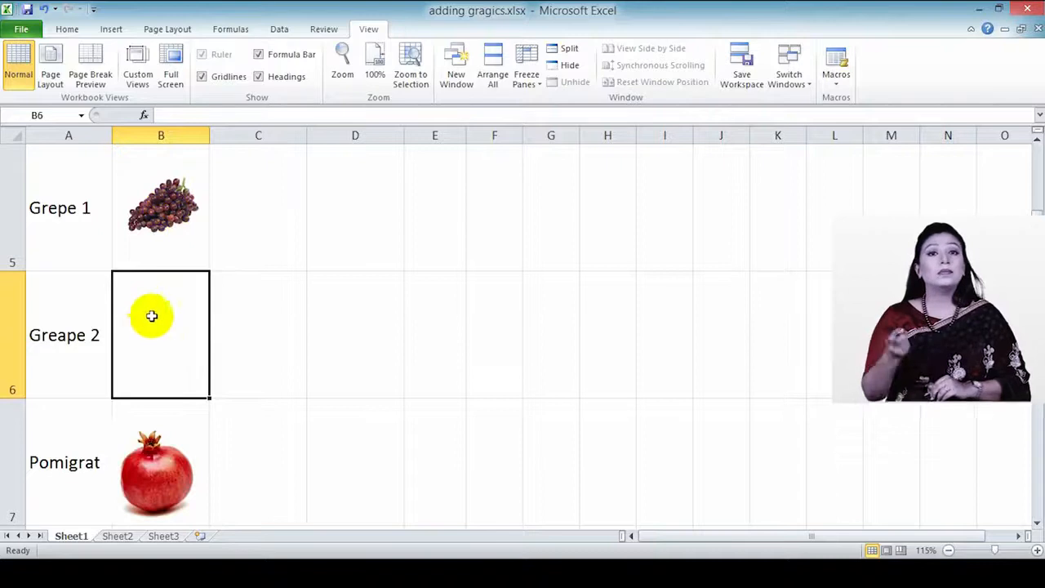
Step: Insert the thomson-grapes picture into the sheet
{"action": "left_click", "coordinate": [111, 30]}
{"action": "left_click", "coordinate": [101, 63]}
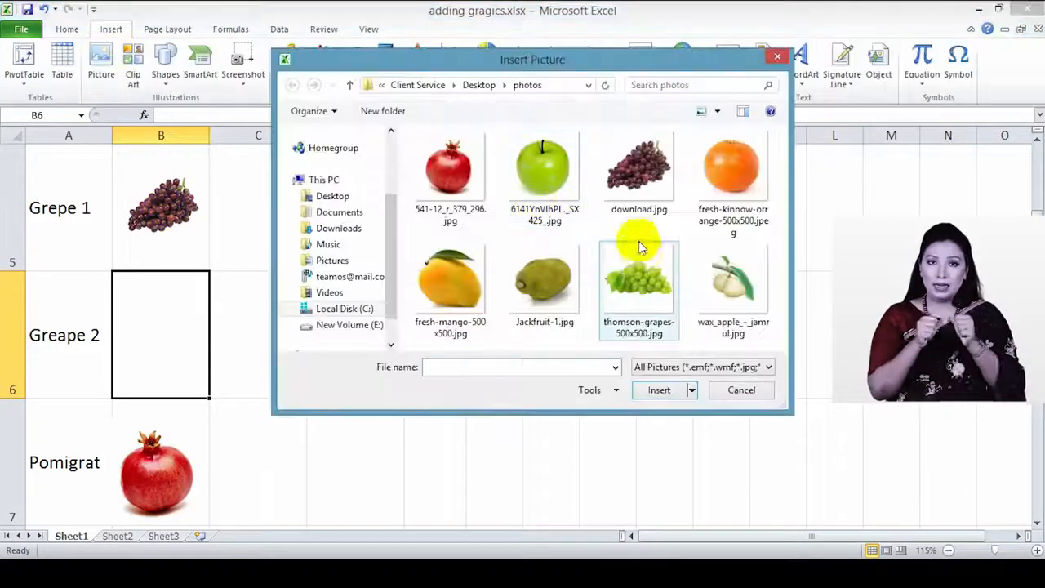
{"action": "left_click", "coordinate": [639, 270]}
{"action": "left_click", "coordinate": [664, 394]}
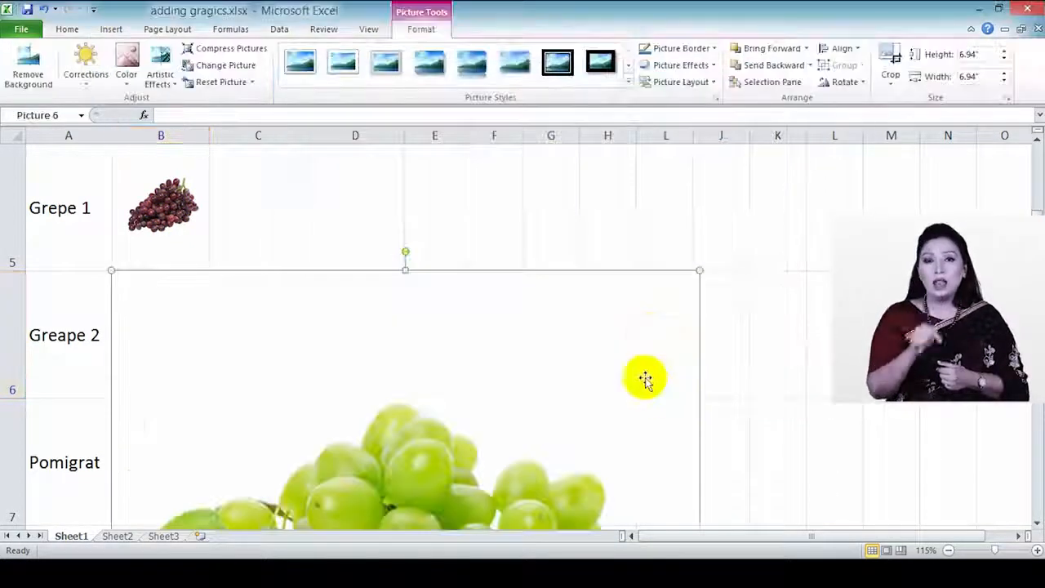
Step: Shrink the grapes picture to 1.5" by 1.15" and fit it into cell B6 beside Greape 2
{"action": "left_click_drag", "start_coordinate": [701, 271], "coordinate": [636, 333]}
{"action": "left_click_drag", "start_coordinate": [556, 439], "coordinate": [551, 445]}
{"action": "left_click_drag", "start_coordinate": [464, 468], "coordinate": [451, 260]}
{"action": "left_click_drag", "start_coordinate": [548, 193], "coordinate": [449, 291]}
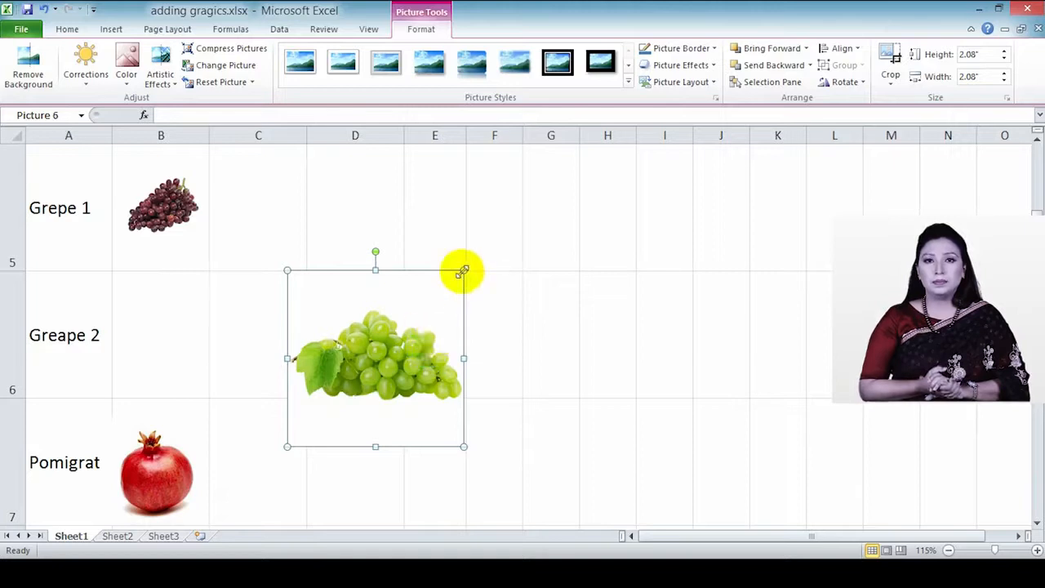
{"action": "left_click_drag", "start_coordinate": [464, 270], "coordinate": [403, 330]}
{"action": "left_click_drag", "start_coordinate": [353, 388], "coordinate": [177, 329]}
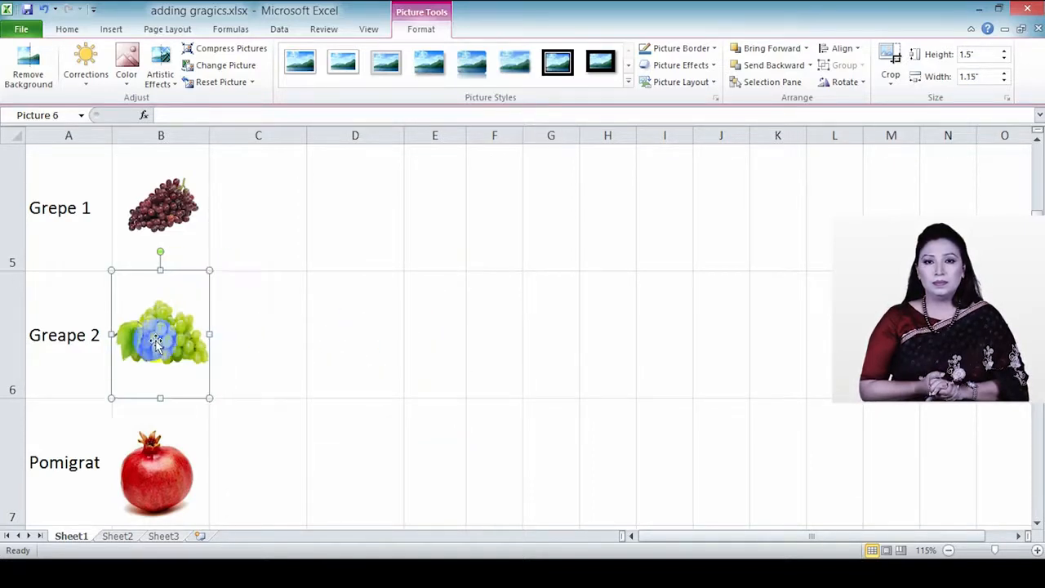
{"action": "scroll", "coordinate": [187, 368], "scroll_direction": "up", "scroll_amount": 2}
{"action": "scroll", "coordinate": [172, 315], "scroll_direction": "down", "scroll_amount": 1}
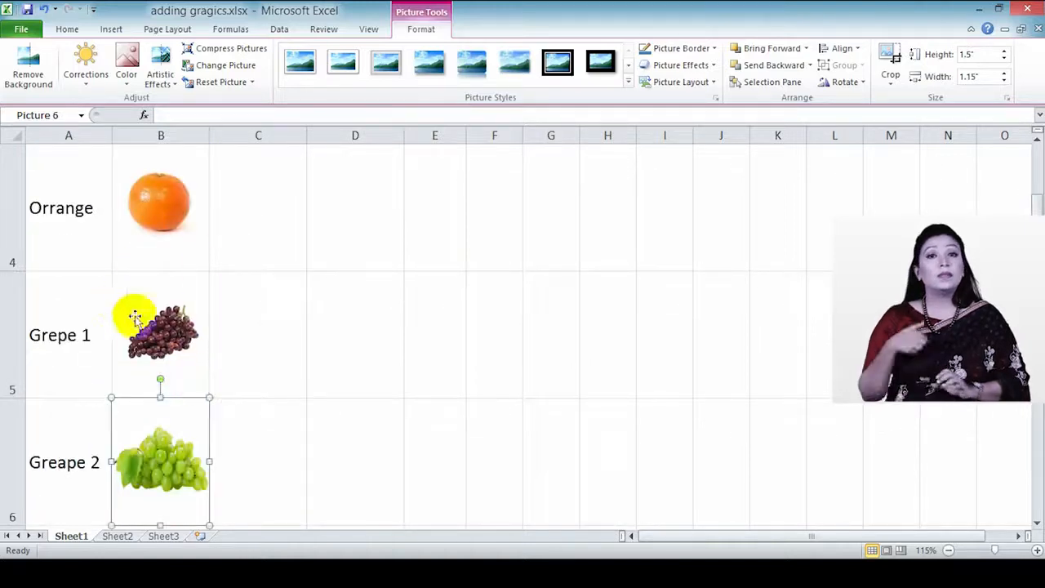
{"action": "scroll", "coordinate": [163, 343], "scroll_direction": "up", "scroll_amount": 1}
{"action": "scroll", "coordinate": [55, 397], "scroll_direction": "down", "scroll_amount": 1}
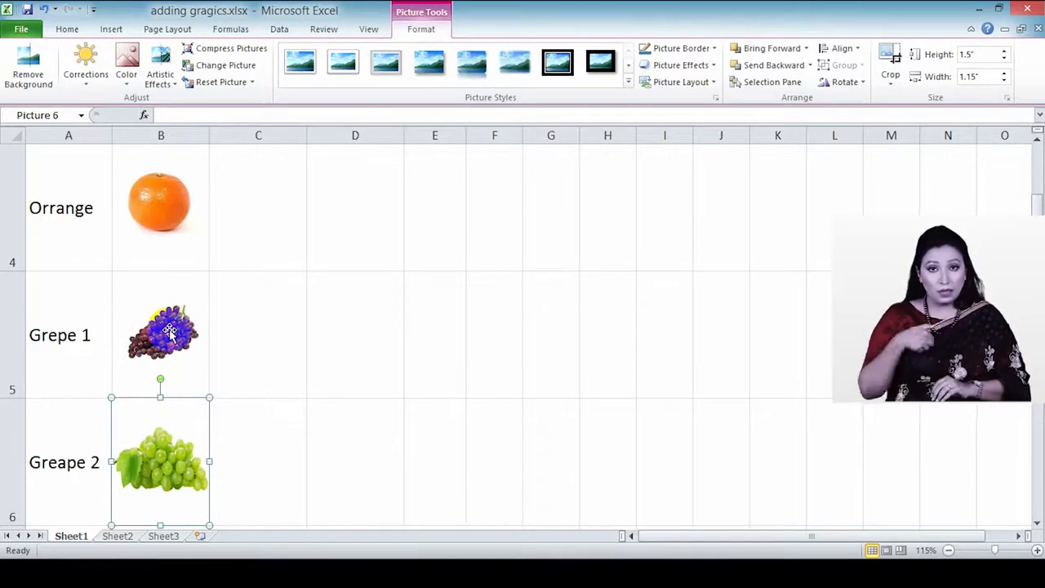
{"action": "scroll", "coordinate": [9, 343], "scroll_direction": "up", "scroll_amount": 1}
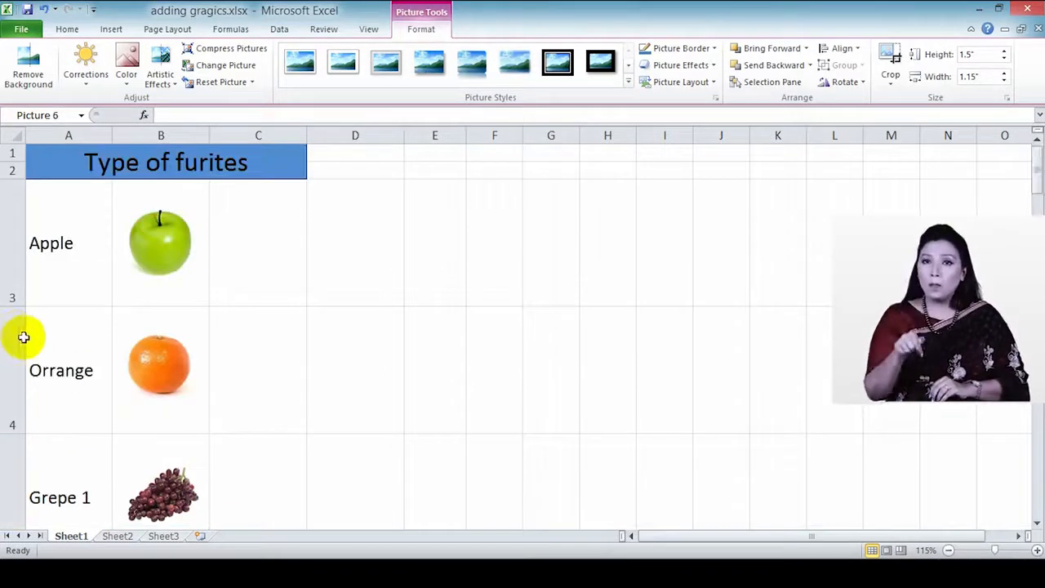
Step: Hide rows 3 and 4 (Apple and Orrange), then select the orange picture still showing
{"action": "right_click", "coordinate": [15, 351]}
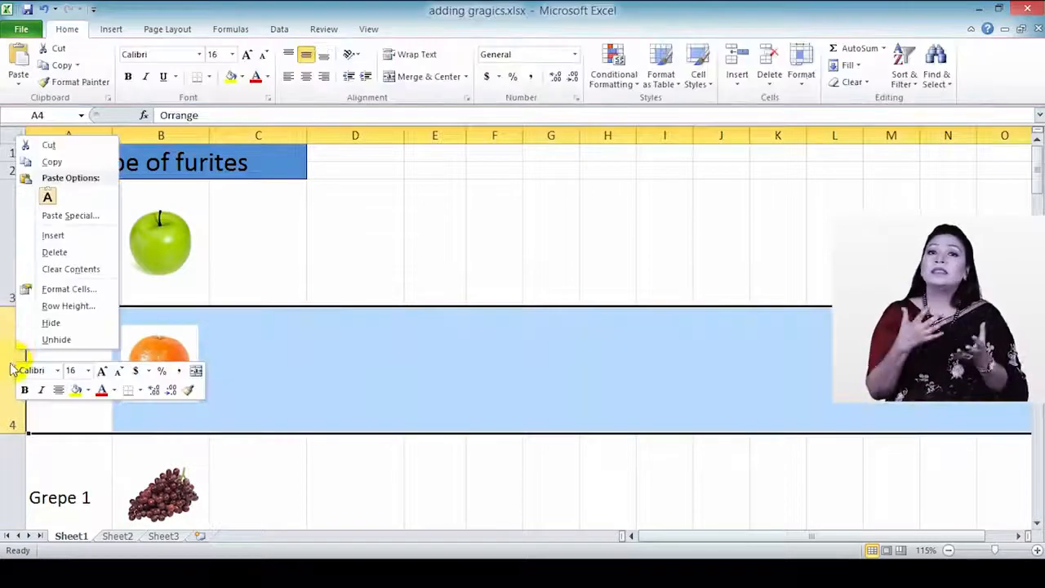
{"action": "left_click", "coordinate": [2, 376]}
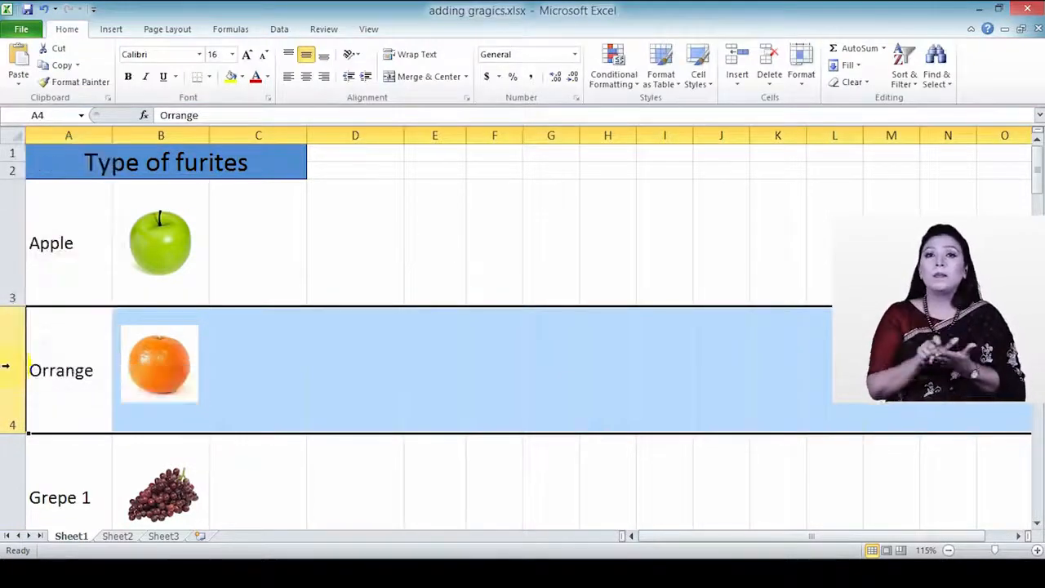
{"action": "right_click", "coordinate": [9, 357]}
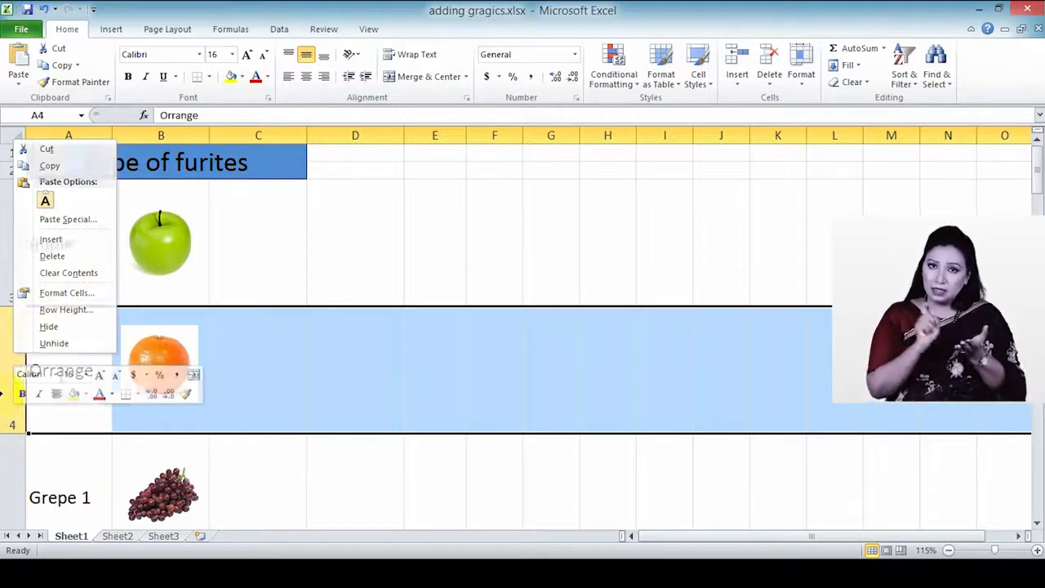
{"action": "left_click", "coordinate": [9, 353]}
{"action": "left_click", "coordinate": [9, 204]}
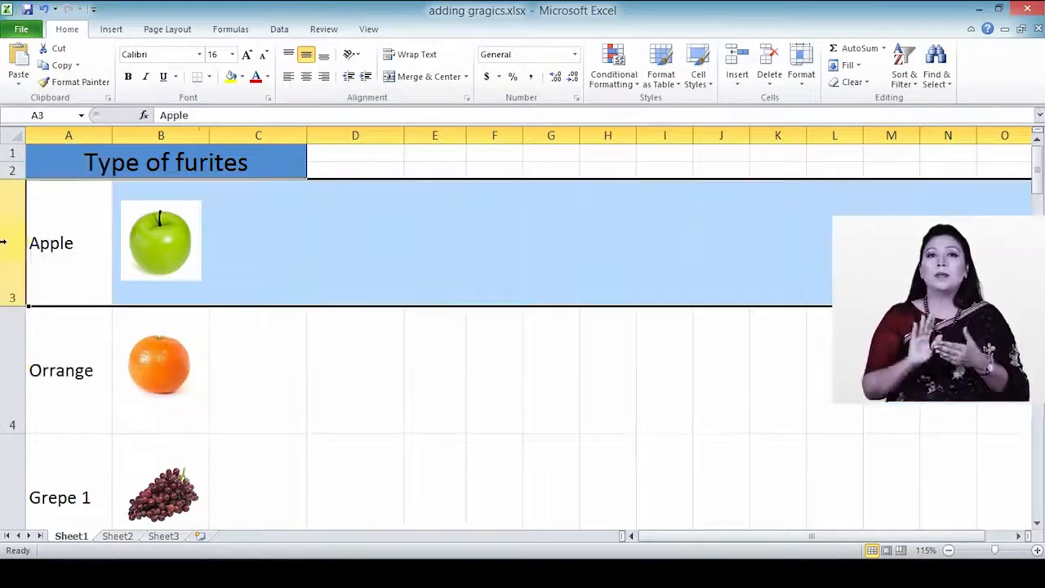
{"action": "left_click", "coordinate": [15, 374], "text": "ctrl"}
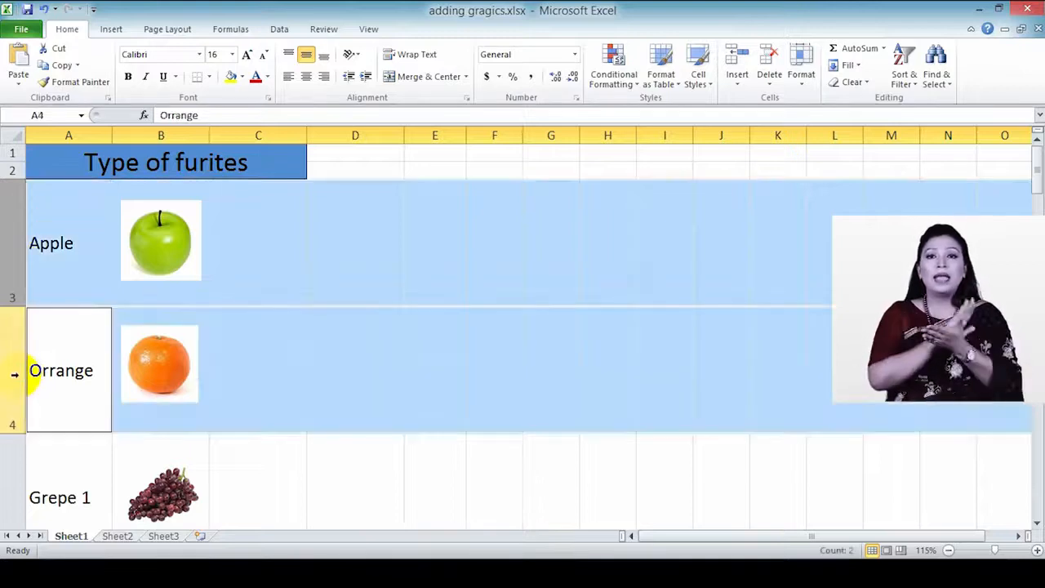
{"action": "right_click", "coordinate": [18, 264]}
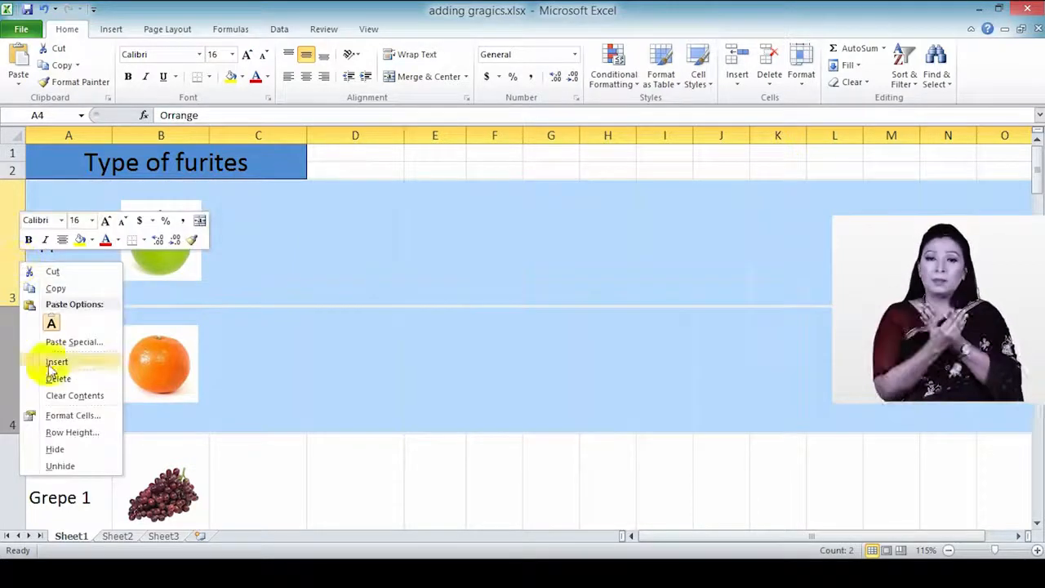
{"action": "left_click", "coordinate": [74, 445]}
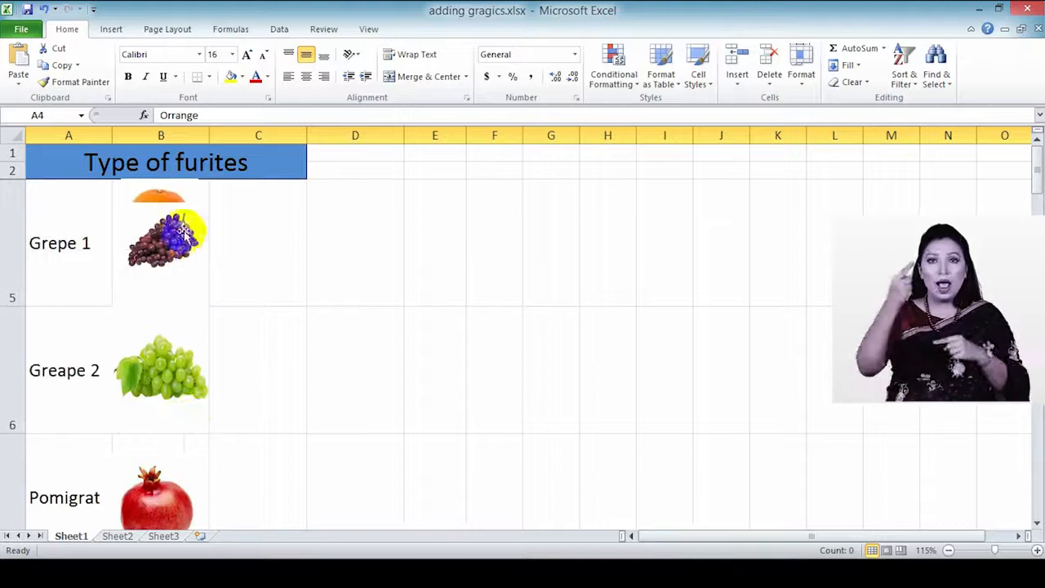
{"action": "left_click", "coordinate": [166, 197]}
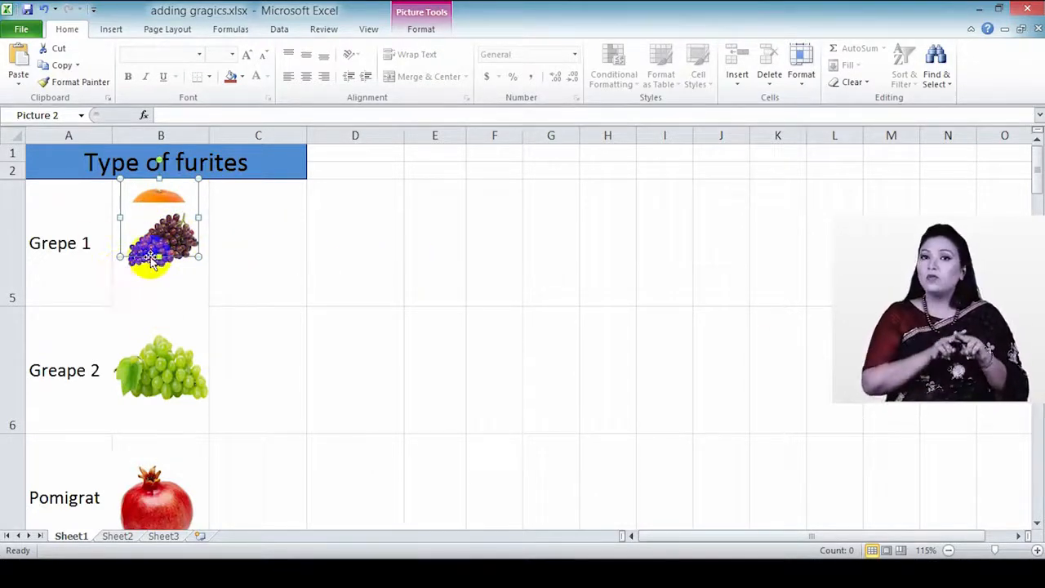
{"action": "left_click", "coordinate": [12, 134]}
{"action": "right_click", "coordinate": [16, 240]}
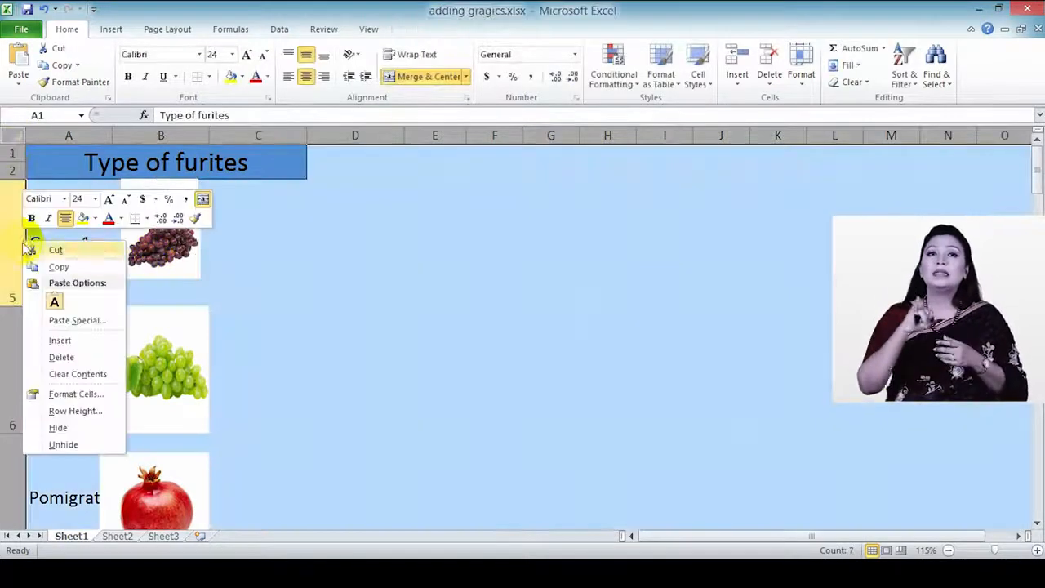
{"action": "left_click", "coordinate": [65, 443]}
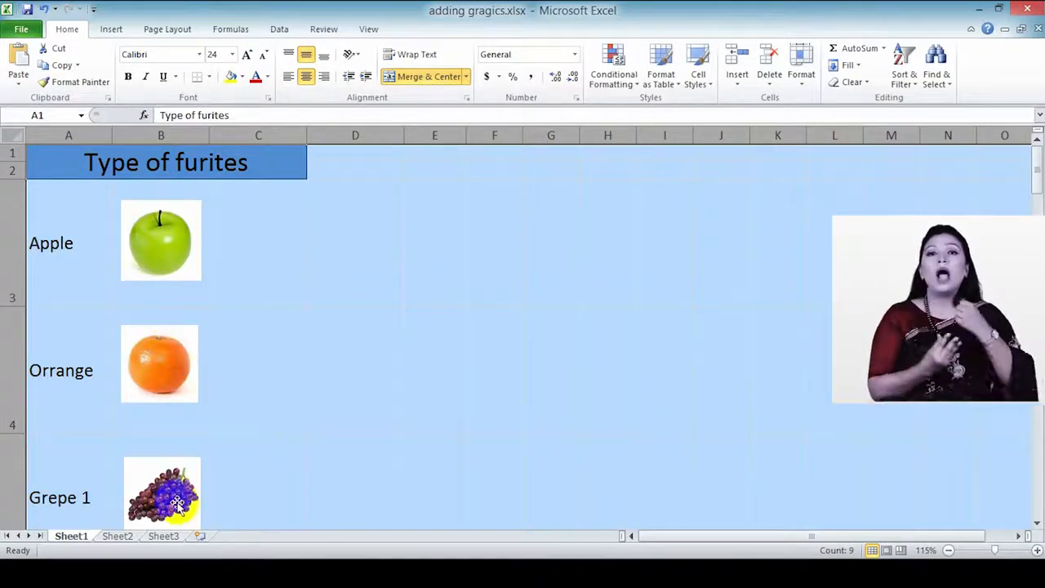
{"action": "left_click", "coordinate": [9, 231]}
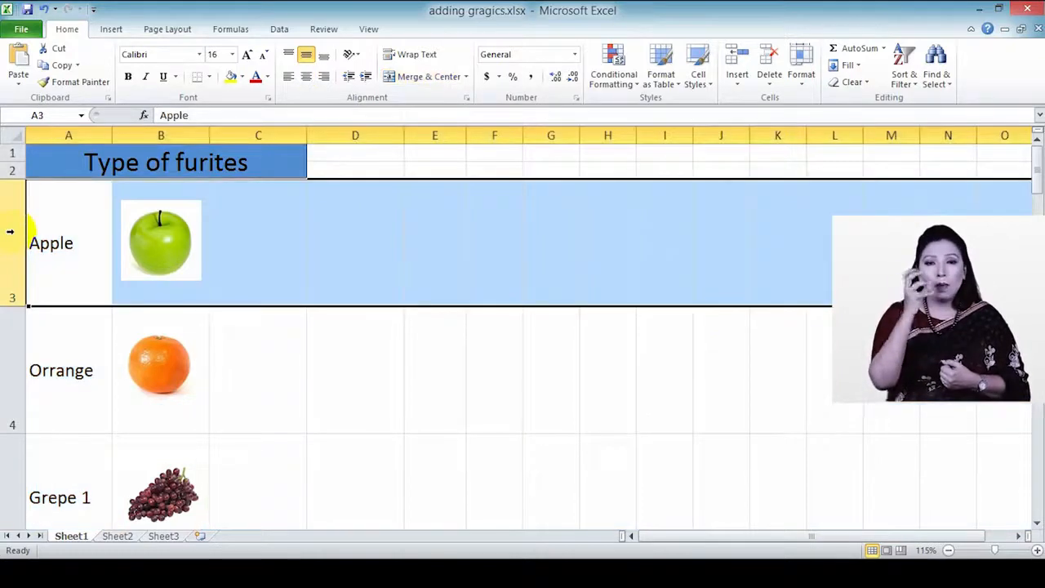
{"action": "left_click", "coordinate": [9, 339], "text": "ctrl"}
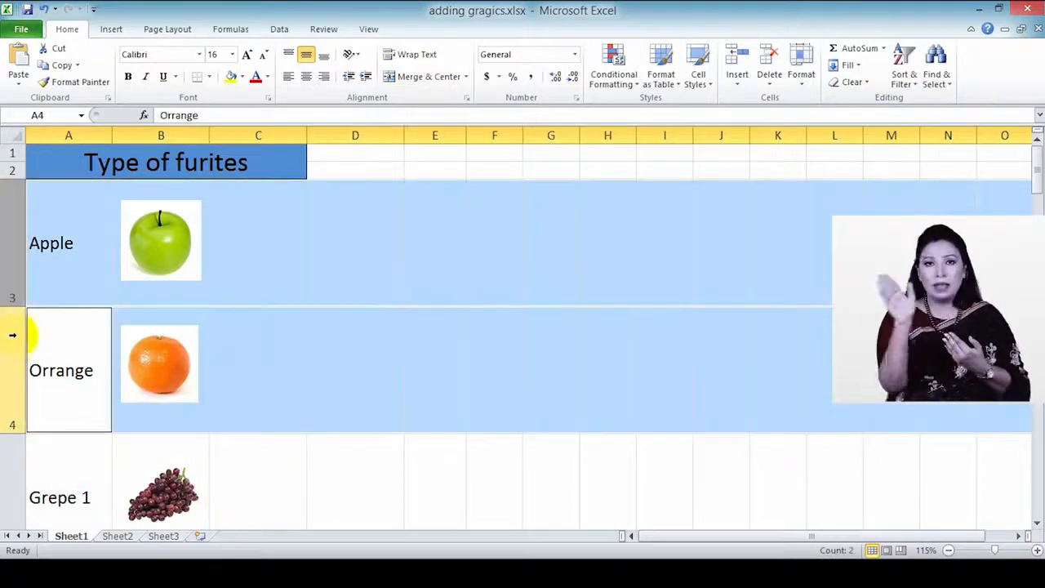
{"action": "right_click", "coordinate": [10, 231]}
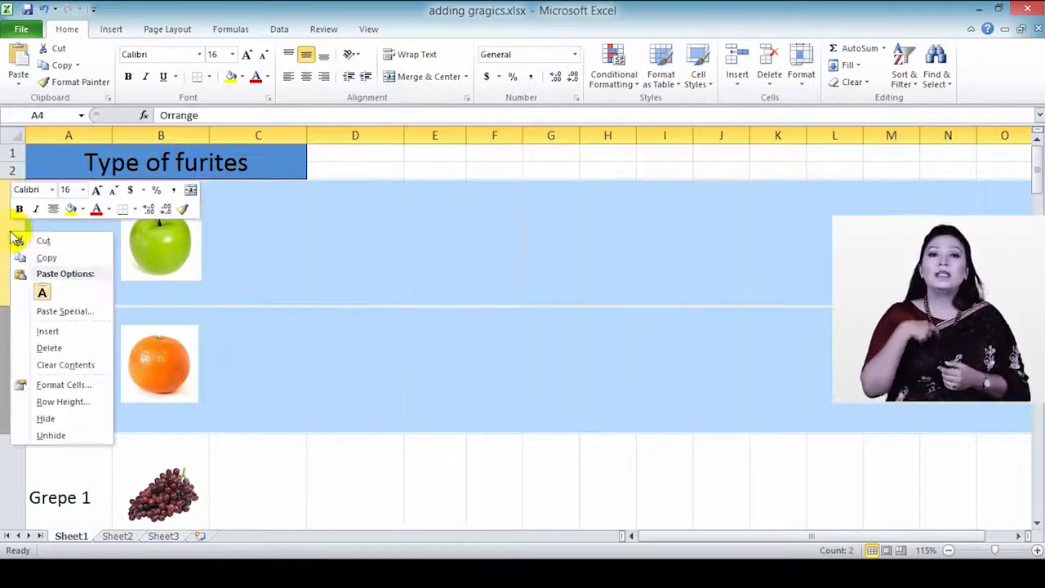
{"action": "left_click", "coordinate": [57, 417]}
{"action": "left_click", "coordinate": [186, 193]}
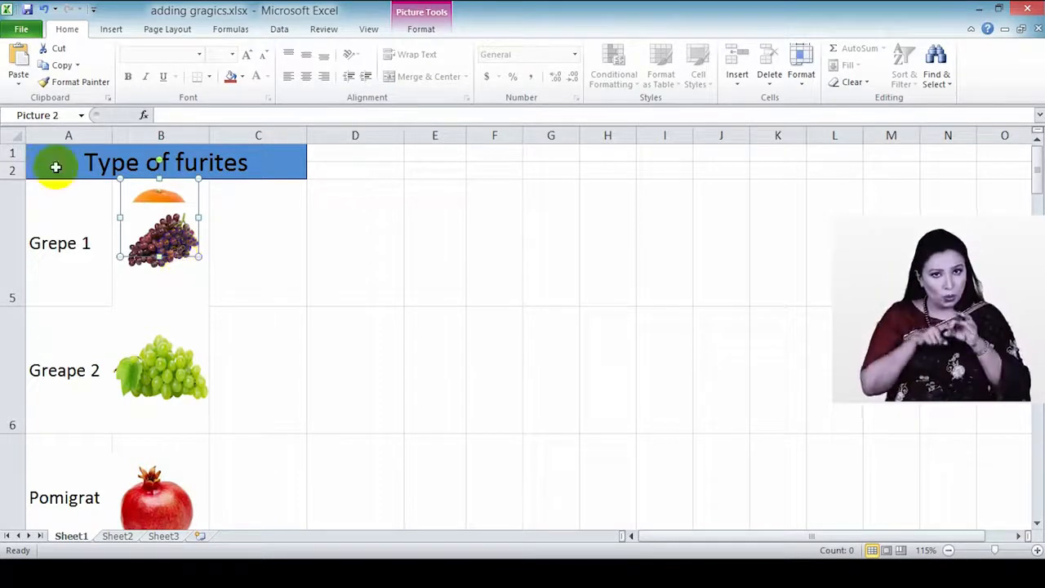
Step: Unhide all rows so Apple and Orrange reappear, then select the orange picture
{"action": "left_click", "coordinate": [10, 135]}
{"action": "right_click", "coordinate": [13, 217]}
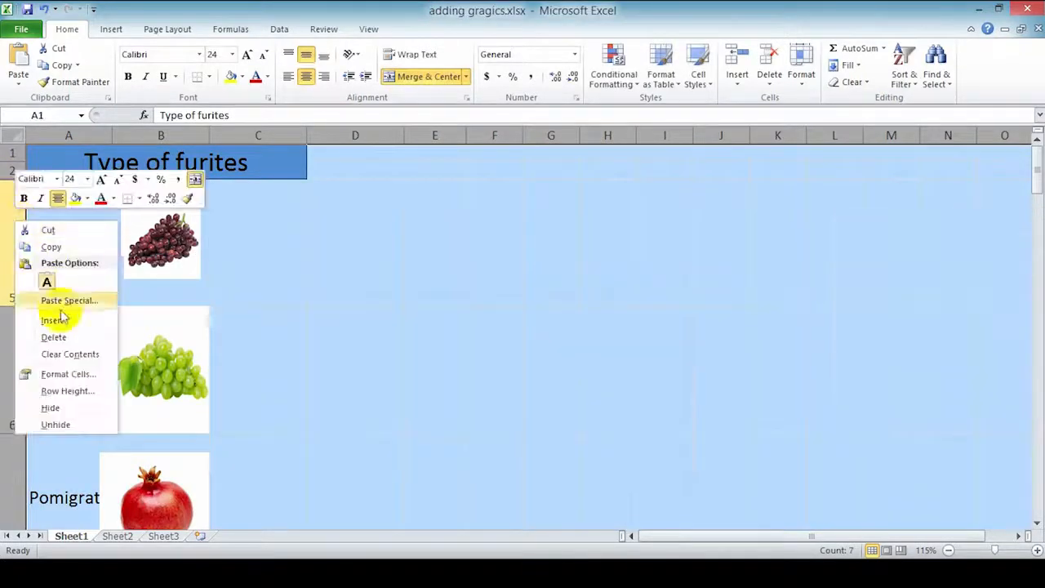
{"action": "left_click", "coordinate": [71, 424]}
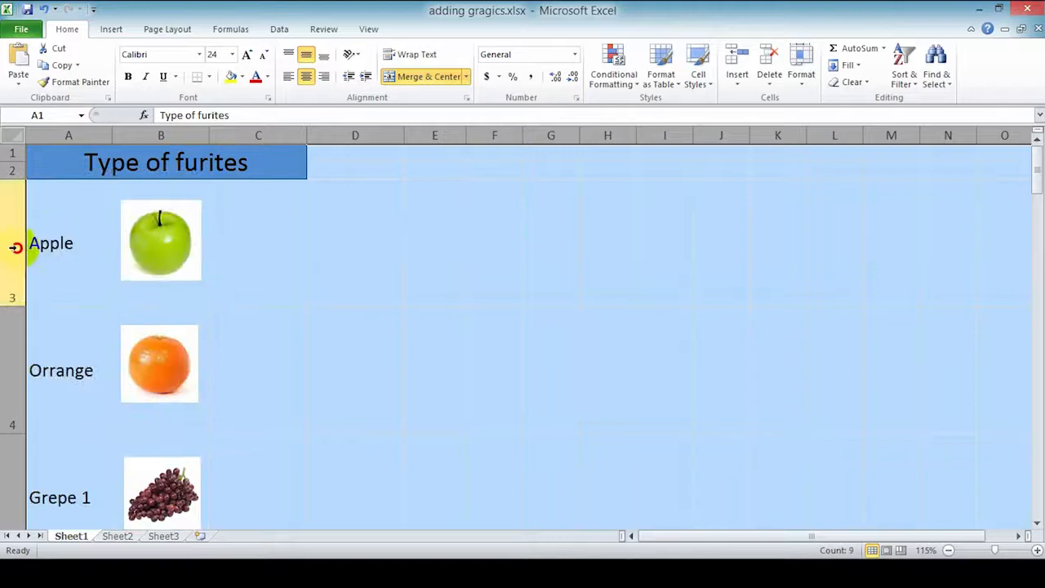
{"action": "left_click", "coordinate": [16, 247]}
{"action": "left_click", "coordinate": [181, 347]}
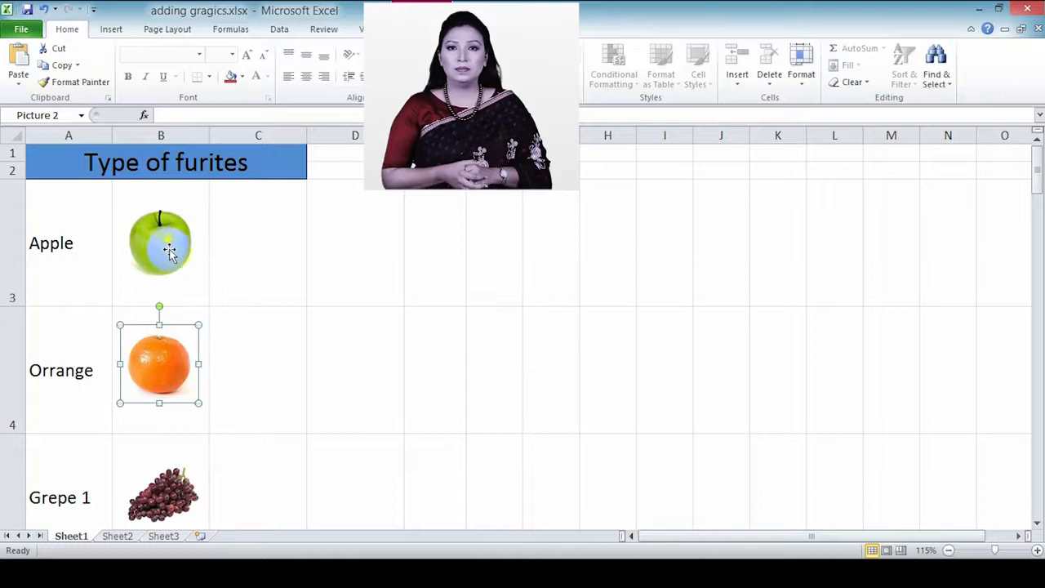
Step: Set the orange picture's properties to move and size with cells, then close Format Picture
{"action": "right_click", "coordinate": [167, 360]}
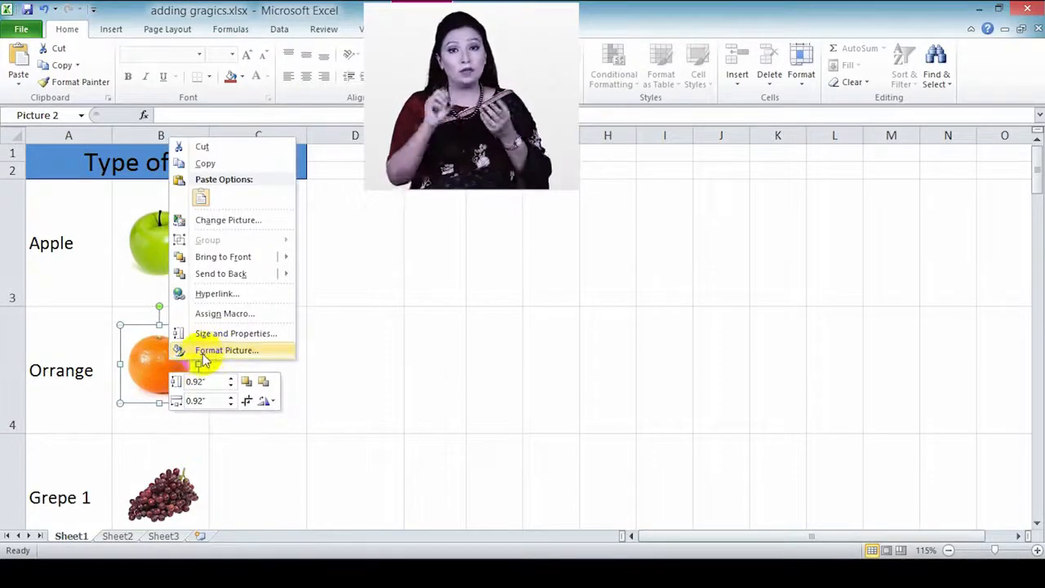
{"action": "left_click", "coordinate": [202, 353]}
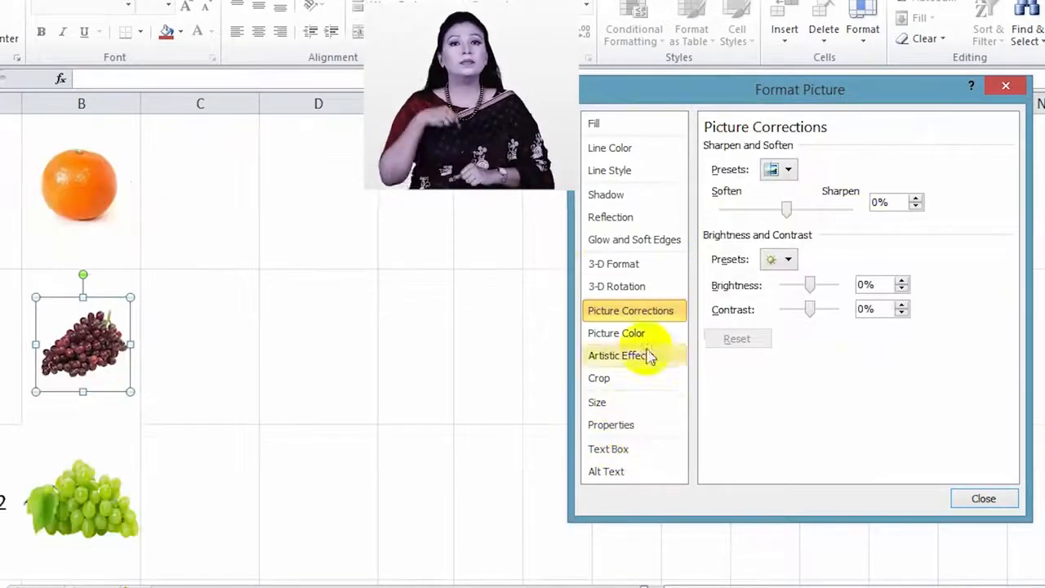
{"action": "left_click", "coordinate": [625, 427]}
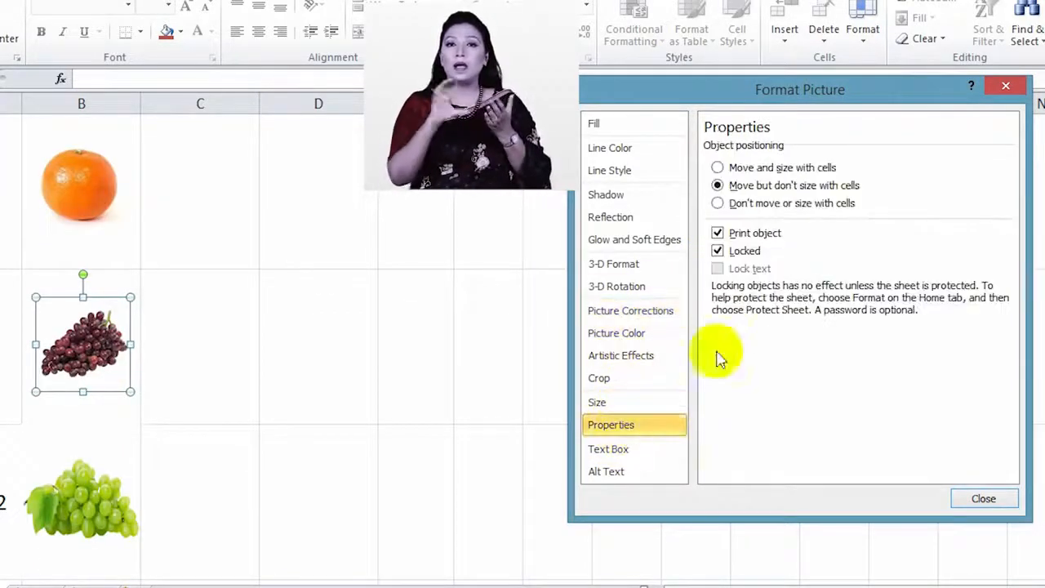
{"action": "left_click", "coordinate": [719, 167]}
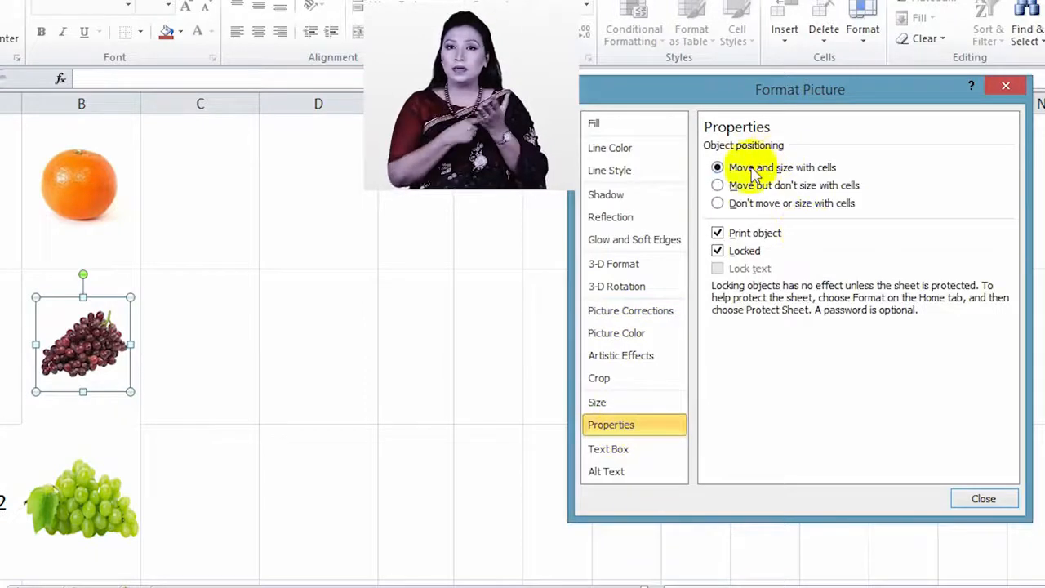
{"action": "left_click", "coordinate": [983, 499]}
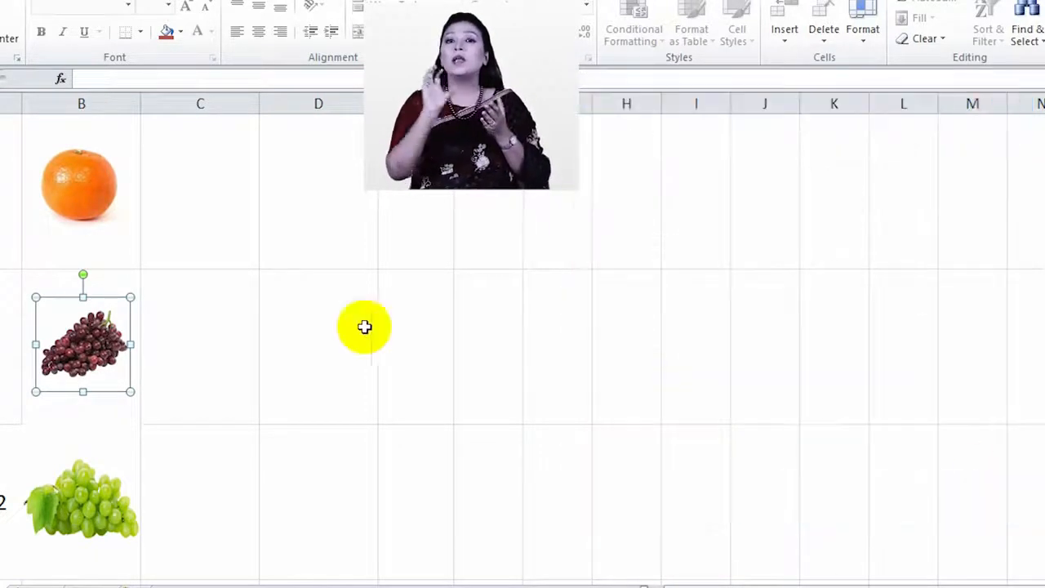
{"action": "scroll", "coordinate": [121, 463], "scroll_direction": "up", "scroll_amount": 1}
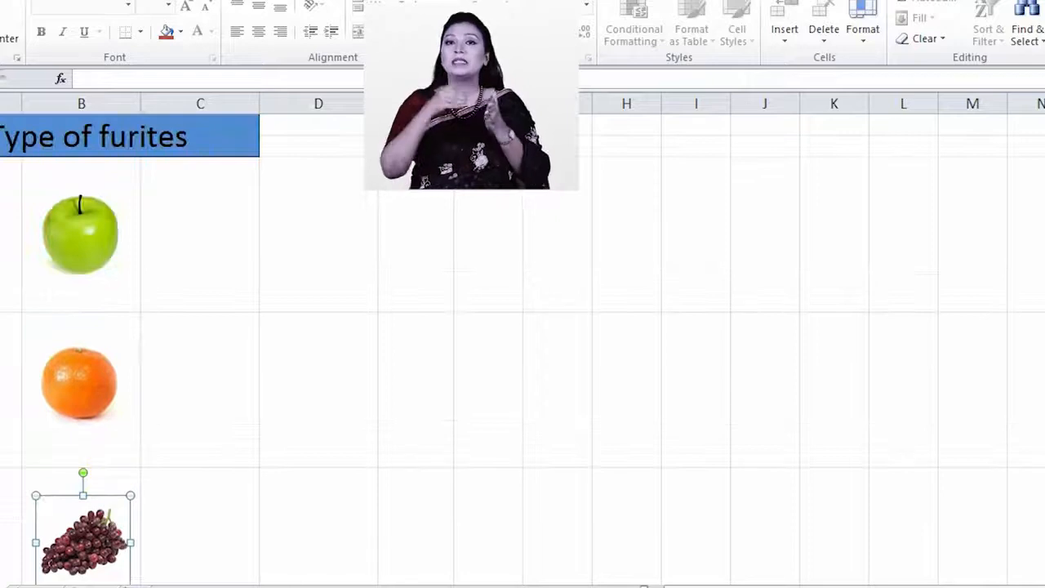
{"action": "left_click", "coordinate": [0, 234]}
{"action": "left_click_drag", "start_coordinate": [0, 233], "coordinate": [0, 507]}
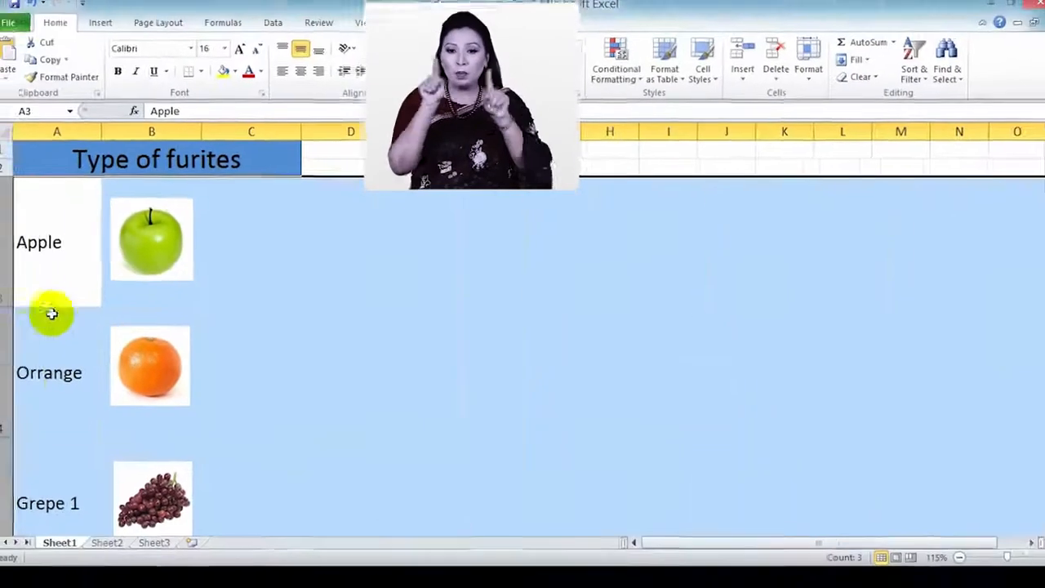
{"action": "right_click", "coordinate": [20, 267]}
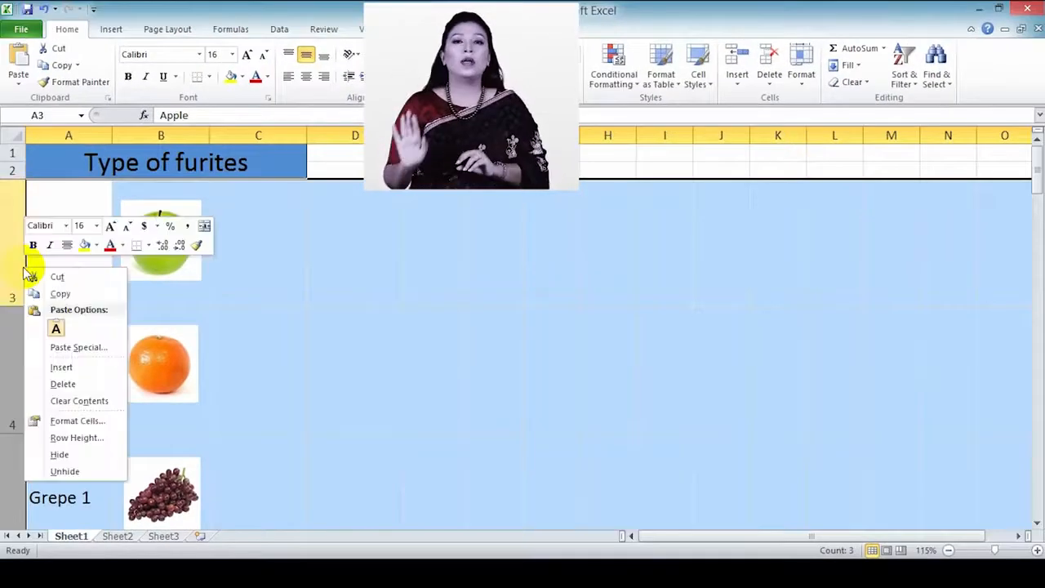
{"action": "left_click", "coordinate": [72, 458]}
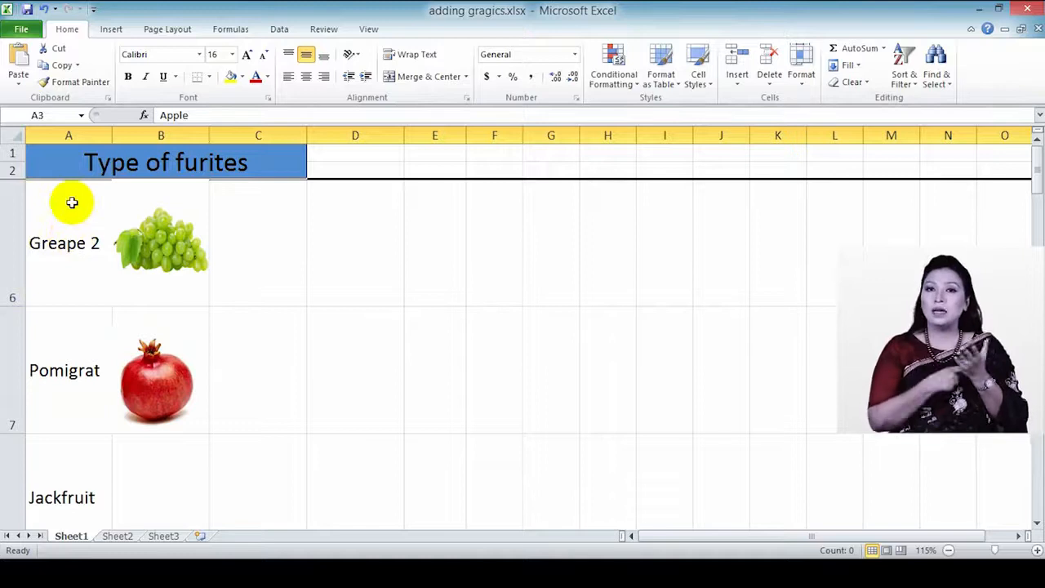
{"action": "right_click", "coordinate": [18, 223]}
{"action": "left_click", "coordinate": [14, 136]}
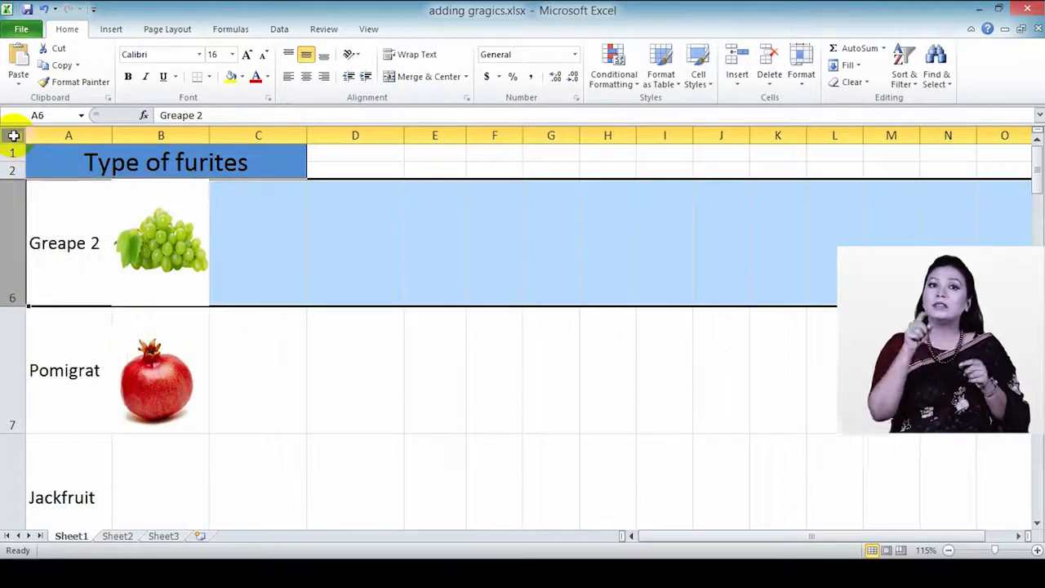
{"action": "left_click", "coordinate": [16, 137]}
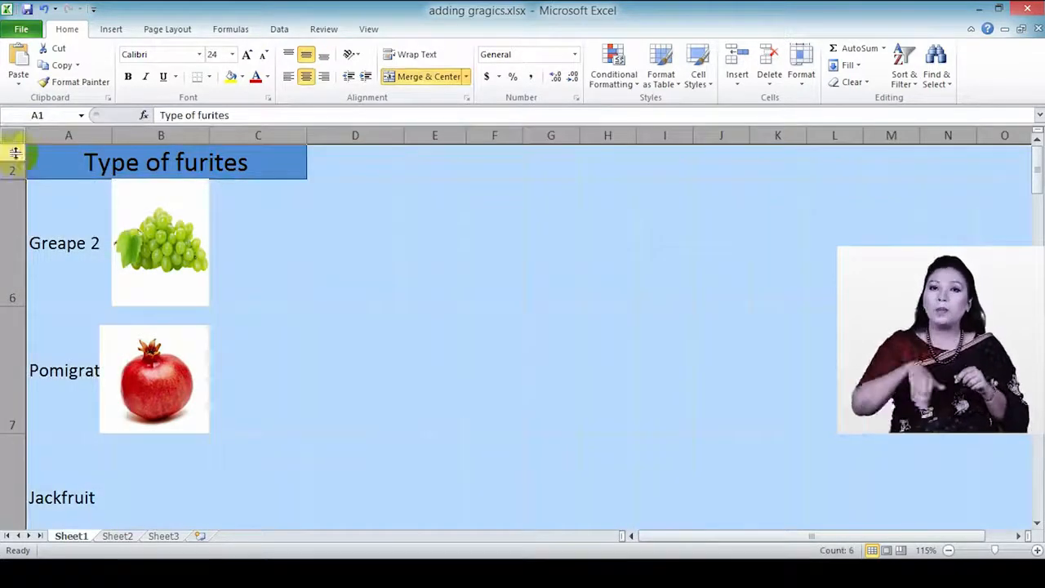
{"action": "right_click", "coordinate": [12, 252]}
{"action": "left_click", "coordinate": [47, 459]}
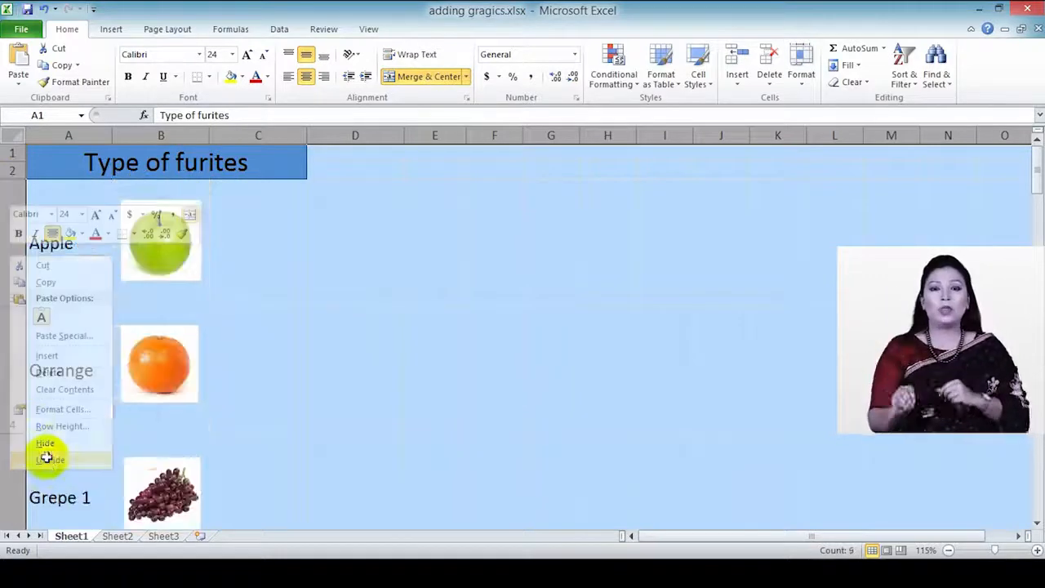
{"action": "scroll", "coordinate": [223, 304], "scroll_direction": "down", "scroll_amount": 2}
{"action": "scroll", "coordinate": [198, 305], "scroll_direction": "down", "scroll_amount": 1}
Step: Enlarge the pomegranate picture beside Pomigrate by dragging its corner
{"action": "scroll", "coordinate": [196, 310], "scroll_direction": "up", "scroll_amount": 1}
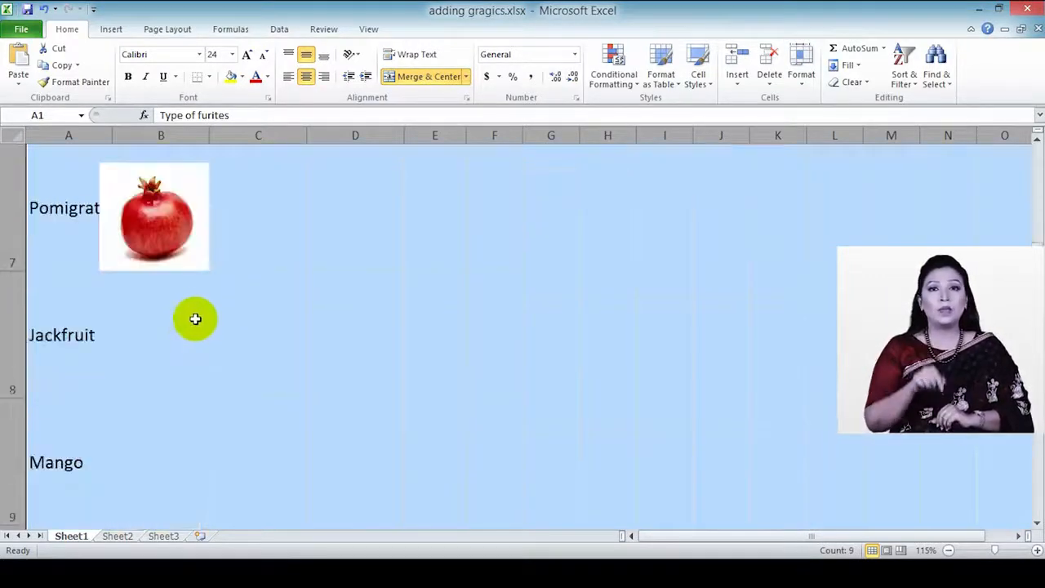
{"action": "left_click", "coordinate": [290, 253]}
{"action": "left_click", "coordinate": [156, 233]}
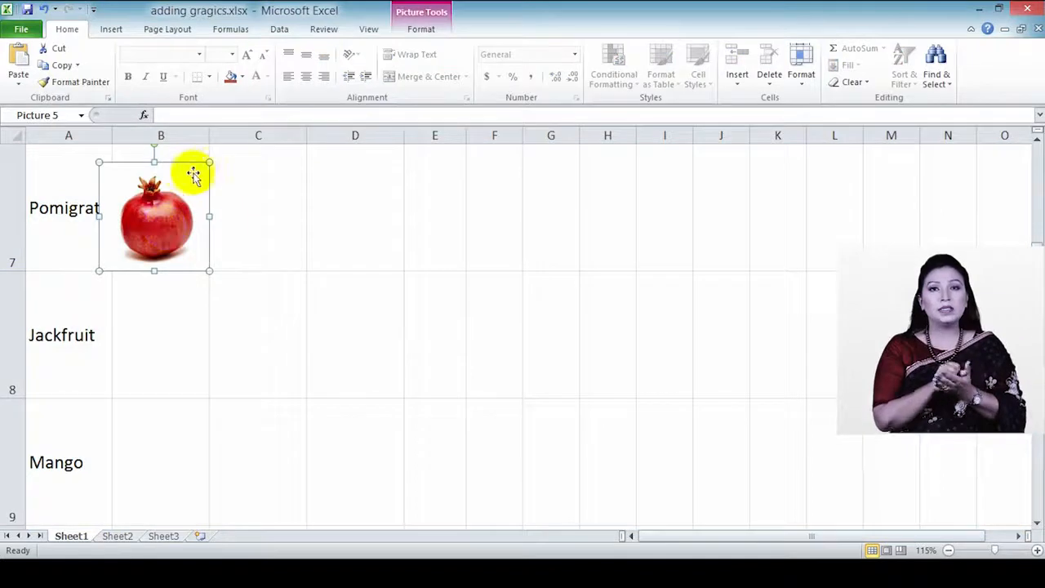
{"action": "left_click_drag", "start_coordinate": [208, 159], "coordinate": [204, 175]}
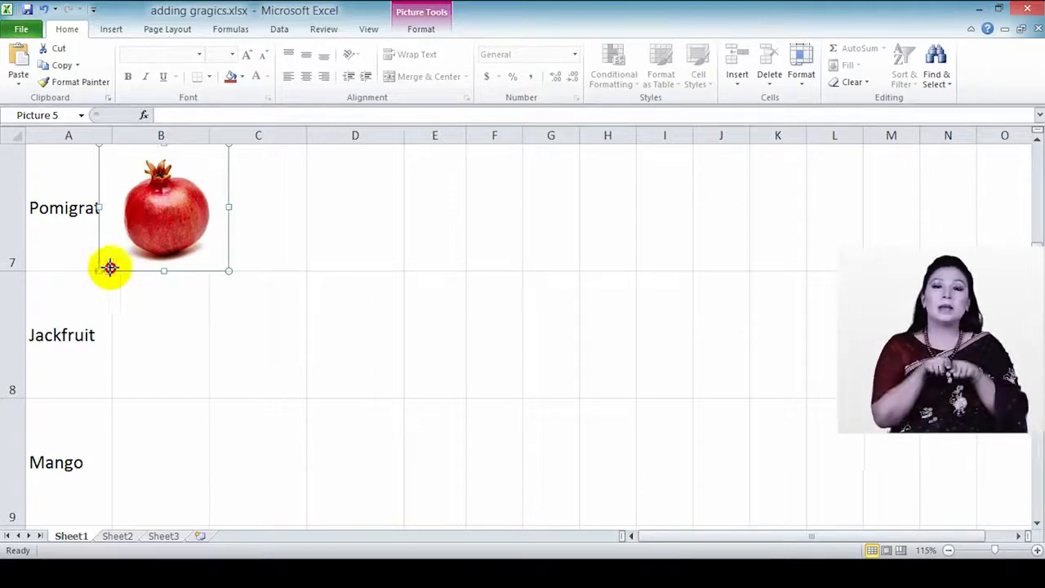
{"action": "scroll", "coordinate": [152, 303], "scroll_direction": "up", "scroll_amount": 2}
{"action": "scroll", "coordinate": [159, 327], "scroll_direction": "down", "scroll_amount": 2}
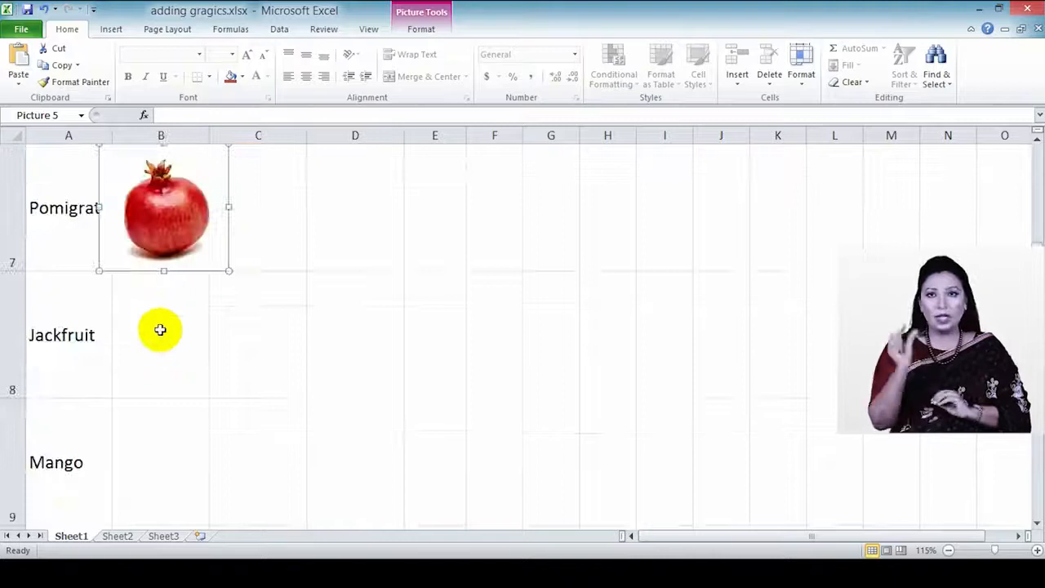
{"action": "scroll", "coordinate": [160, 329], "scroll_direction": "up", "scroll_amount": 1}
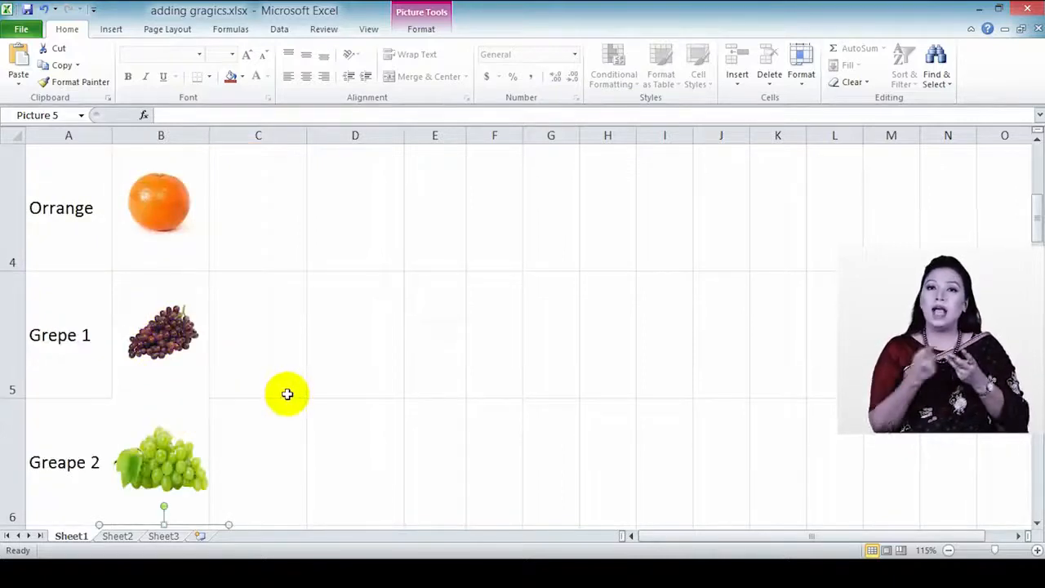
{"action": "scroll", "coordinate": [287, 394], "scroll_direction": "down", "scroll_amount": 2}
{"action": "left_click", "coordinate": [294, 345]}
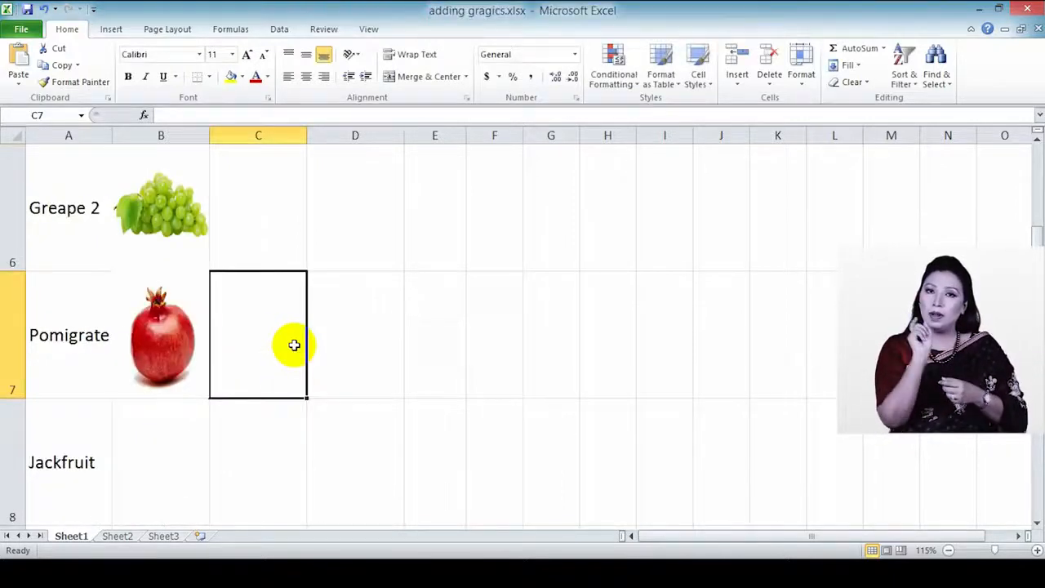
{"action": "left_click", "coordinate": [163, 328]}
{"action": "scroll", "coordinate": [164, 325], "scroll_direction": "up", "scroll_amount": 3}
{"action": "scroll", "coordinate": [164, 326], "scroll_direction": "up", "scroll_amount": 1}
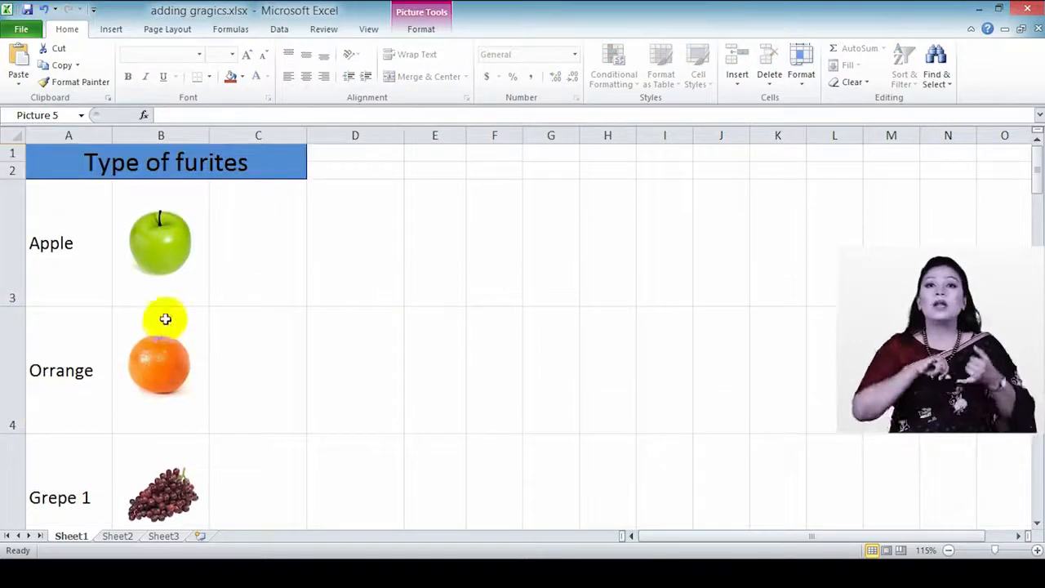
Step: Draw an Oval shape spanning columns D and E beside the Apple and Orrange rows
{"action": "left_click", "coordinate": [111, 29]}
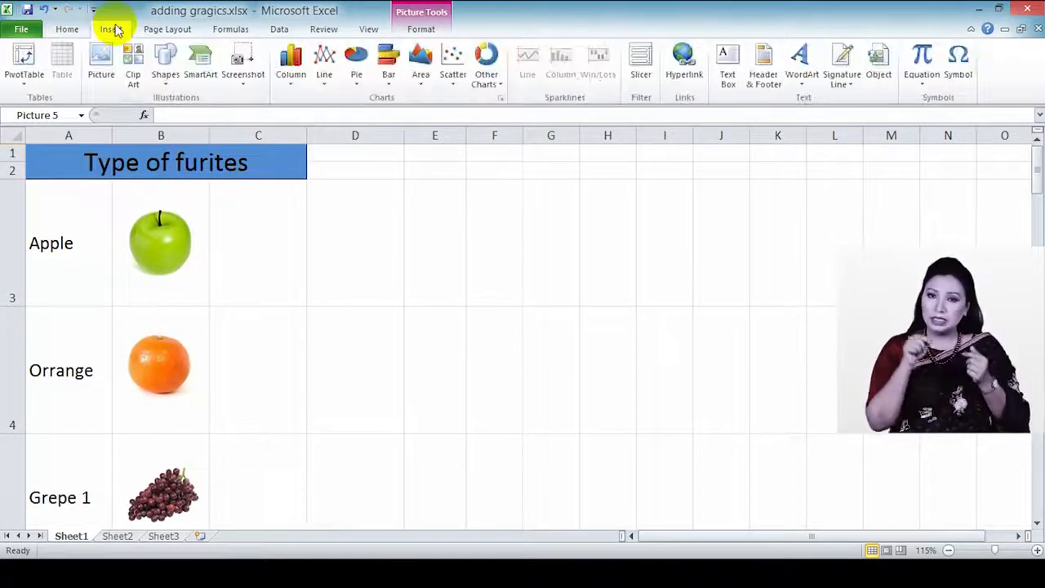
{"action": "left_click", "coordinate": [167, 65]}
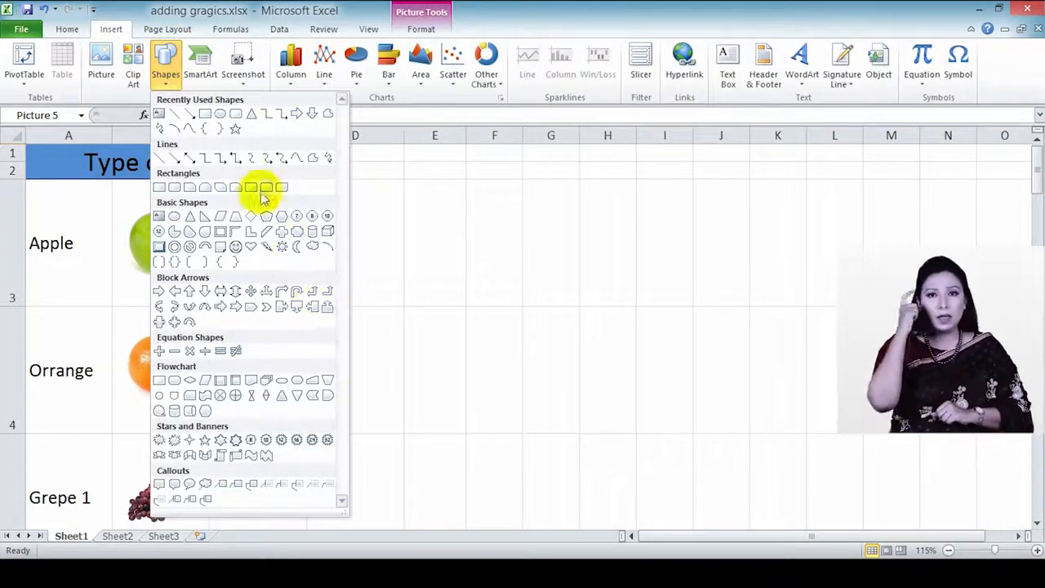
{"action": "left_click", "coordinate": [221, 116]}
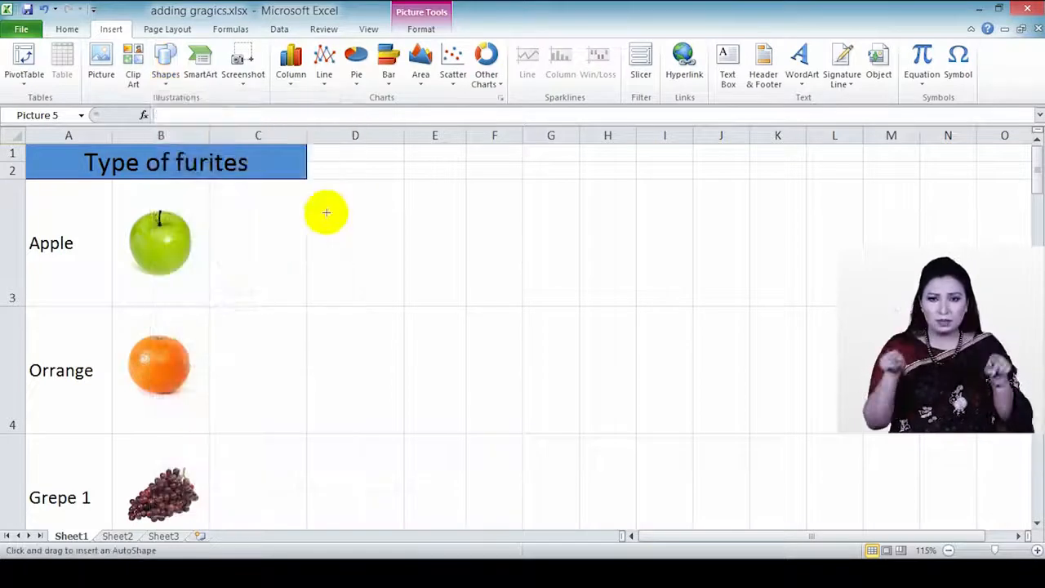
{"action": "mouse_move", "coordinate": [342, 226]}
{"action": "left_mouse_down"}
{"action": "mouse_move", "coordinate": [438, 294]}
{"action": "mouse_move", "coordinate": [455, 377]}
{"action": "left_mouse_up"}
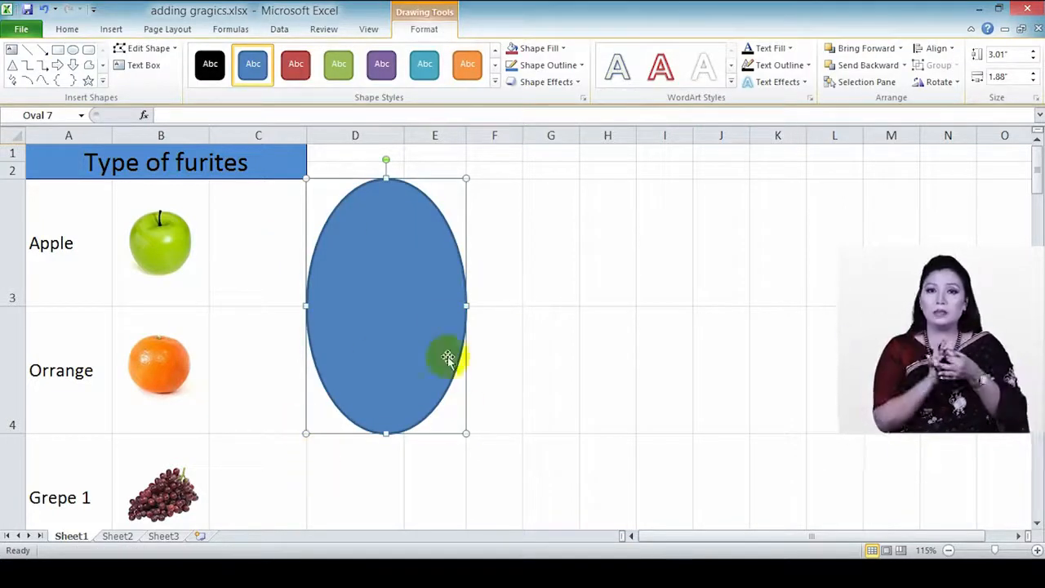
Step: Explore the Text Box and Edit Shape options, ending on the down-arrow shape
{"action": "left_click", "coordinate": [137, 67]}
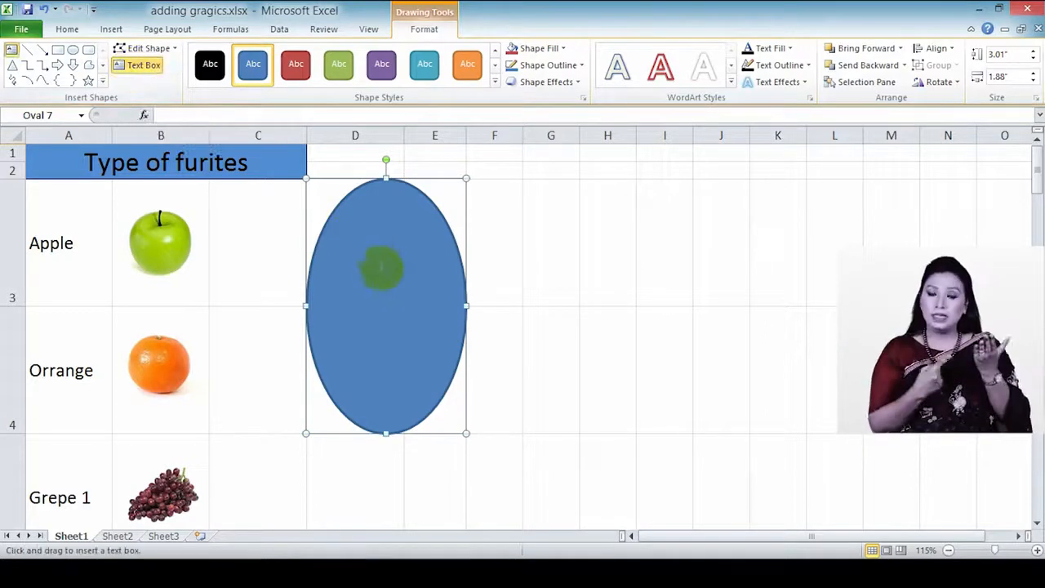
{"action": "left_click", "coordinate": [349, 269]}
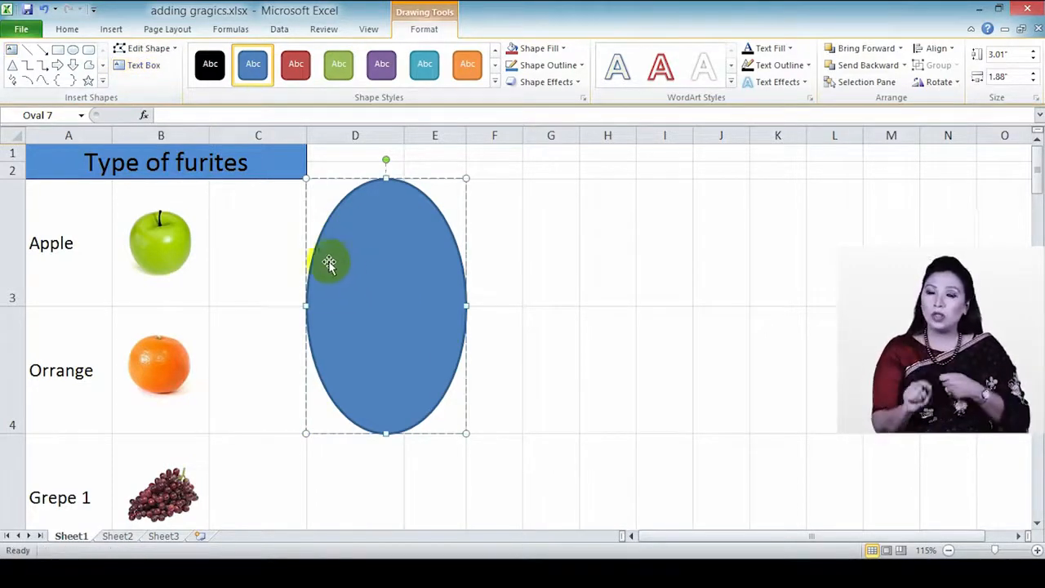
{"action": "left_click", "coordinate": [151, 49]}
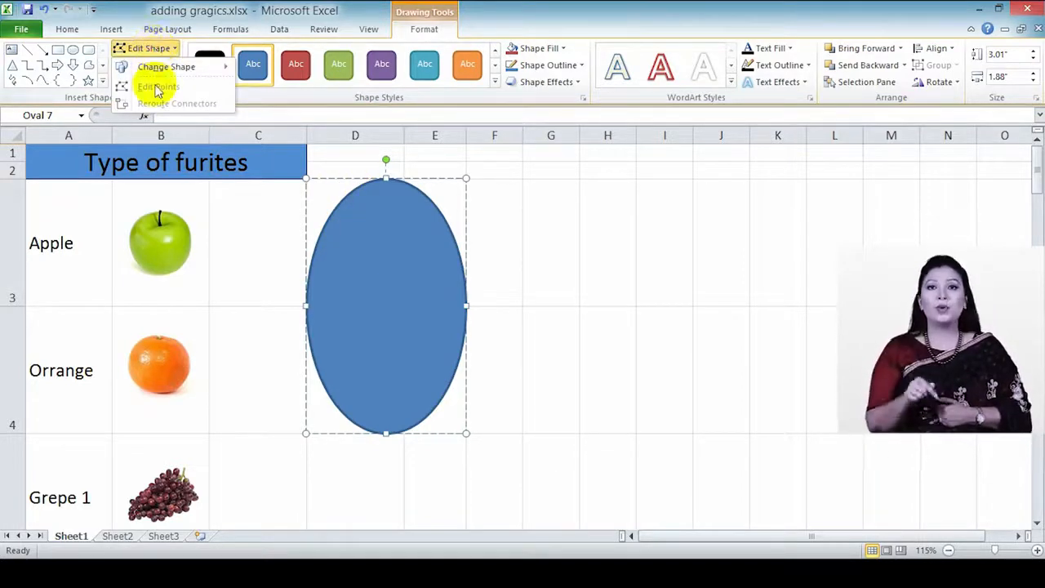
{"action": "mouse_move", "coordinate": [196, 69]}
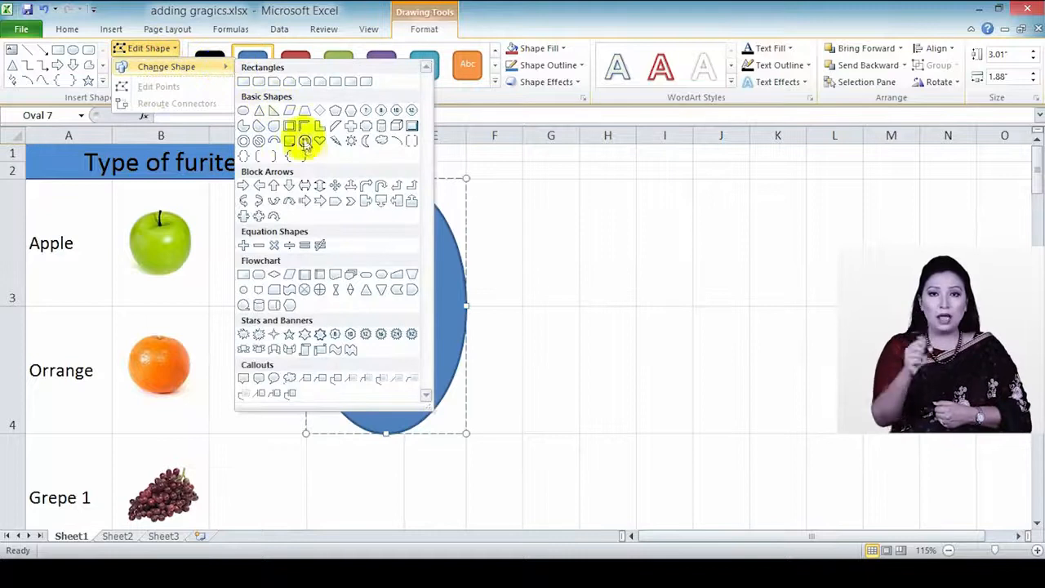
{"action": "left_click", "coordinate": [74, 63]}
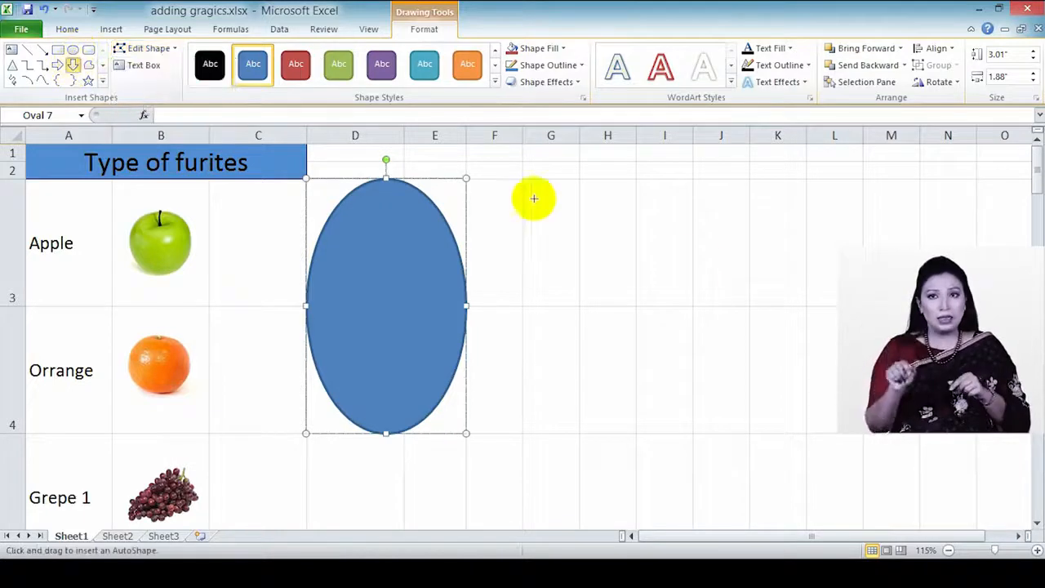
{"action": "left_click_drag", "start_coordinate": [578, 178], "coordinate": [723, 409]}
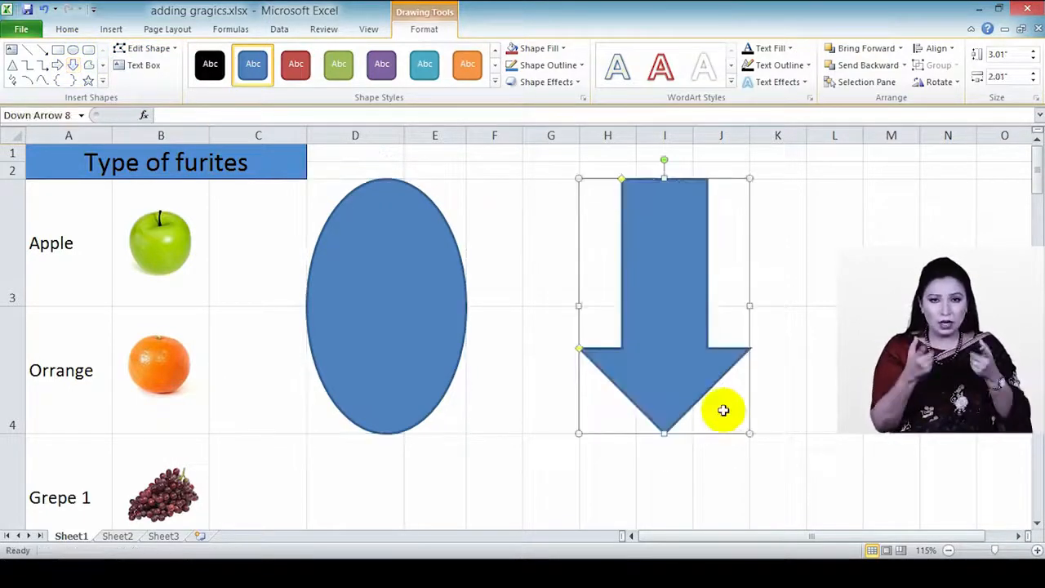
{"action": "left_click", "coordinate": [151, 51]}
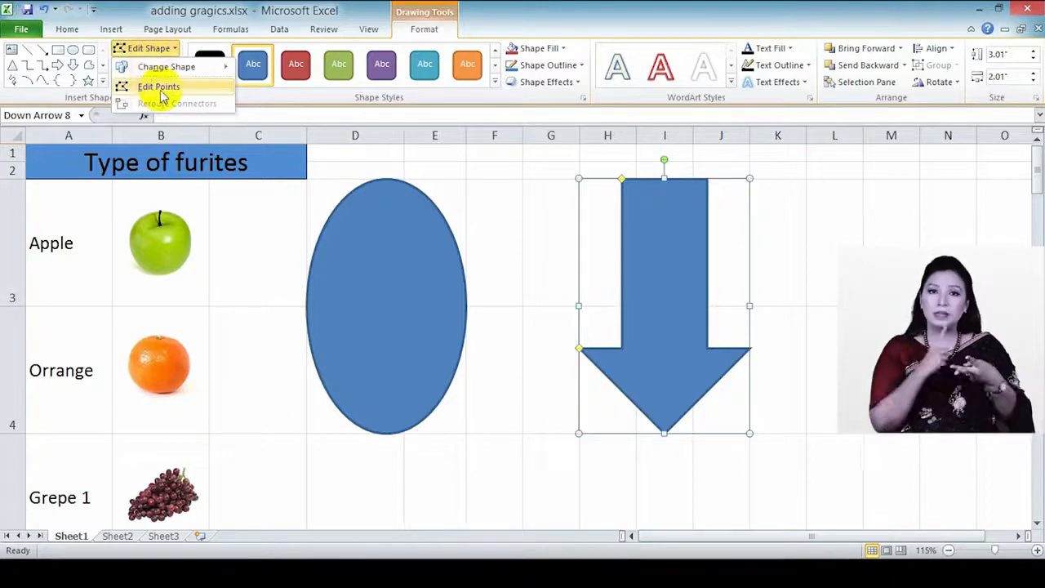
{"action": "left_click", "coordinate": [161, 90]}
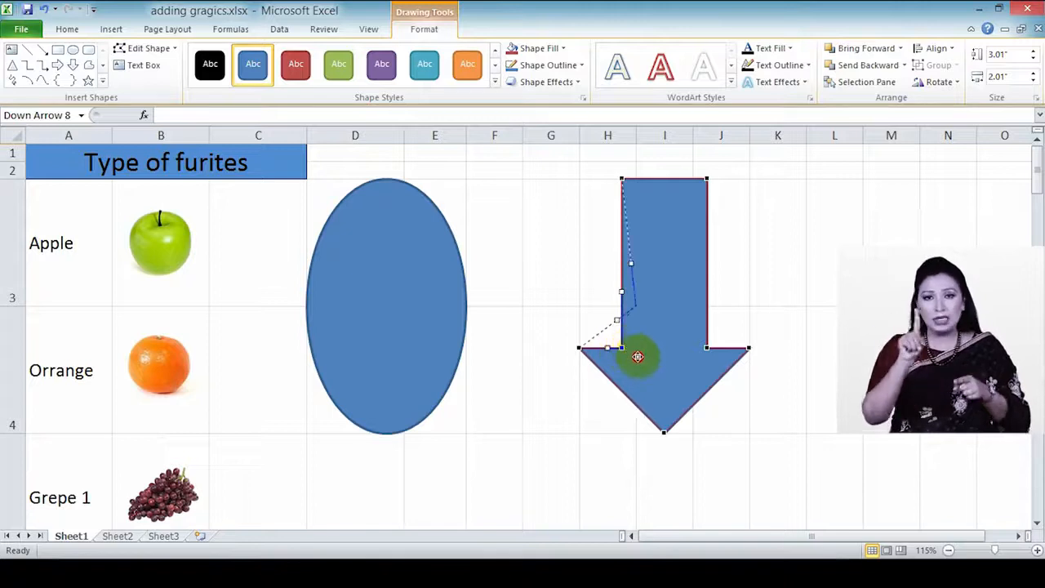
{"action": "left_click_drag", "start_coordinate": [648, 357], "coordinate": [642, 362]}
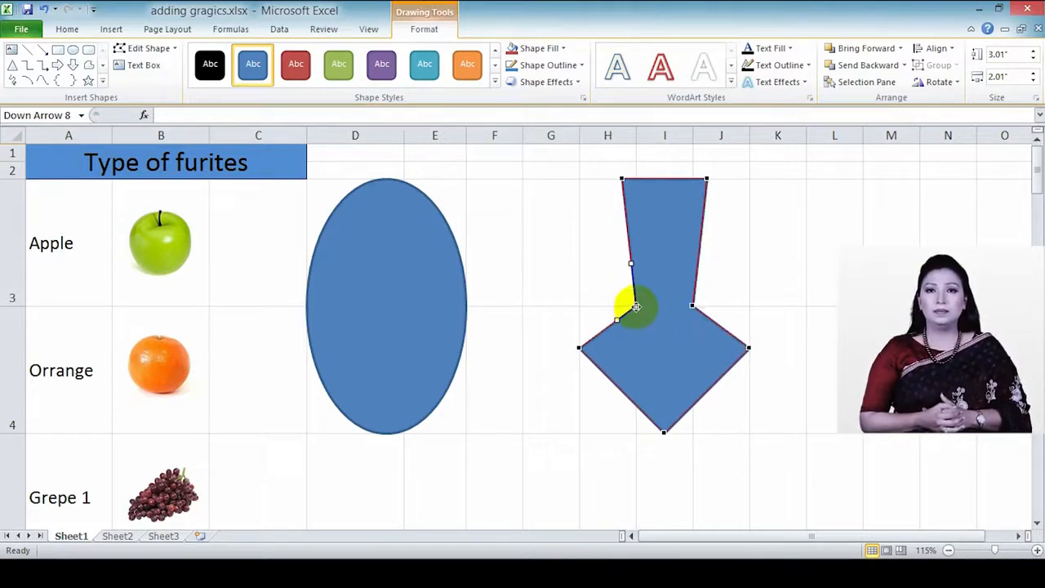
{"action": "left_click_drag", "start_coordinate": [636, 306], "coordinate": [640, 334]}
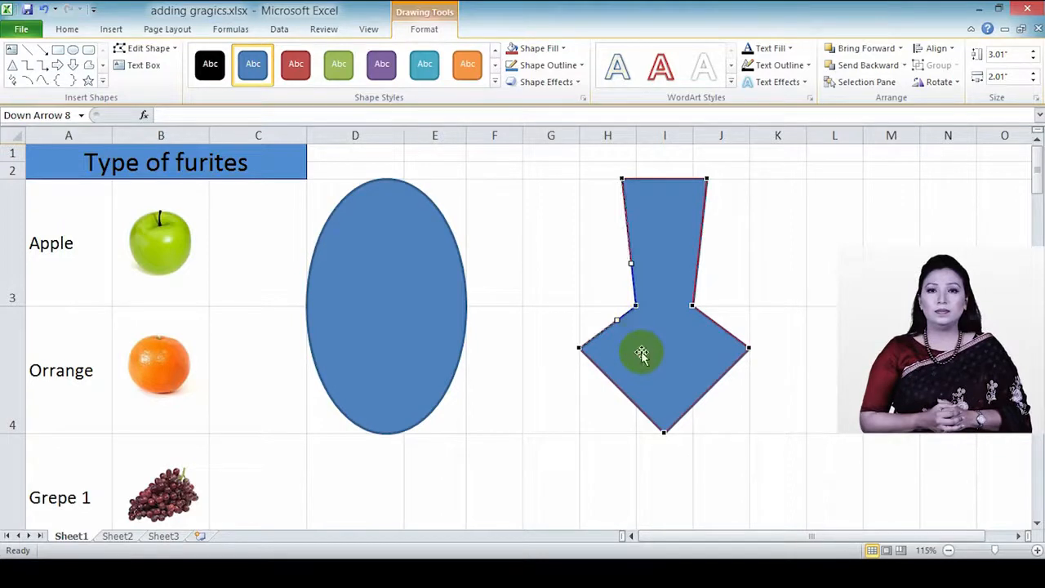
{"action": "key", "text": "ctrl+z"}
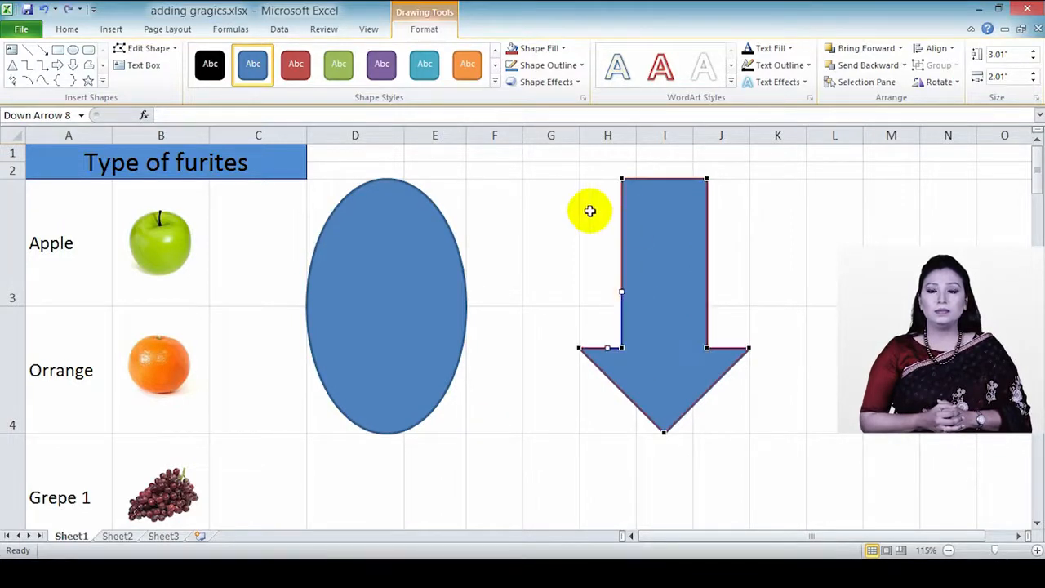
{"action": "key", "text": "Delete"}
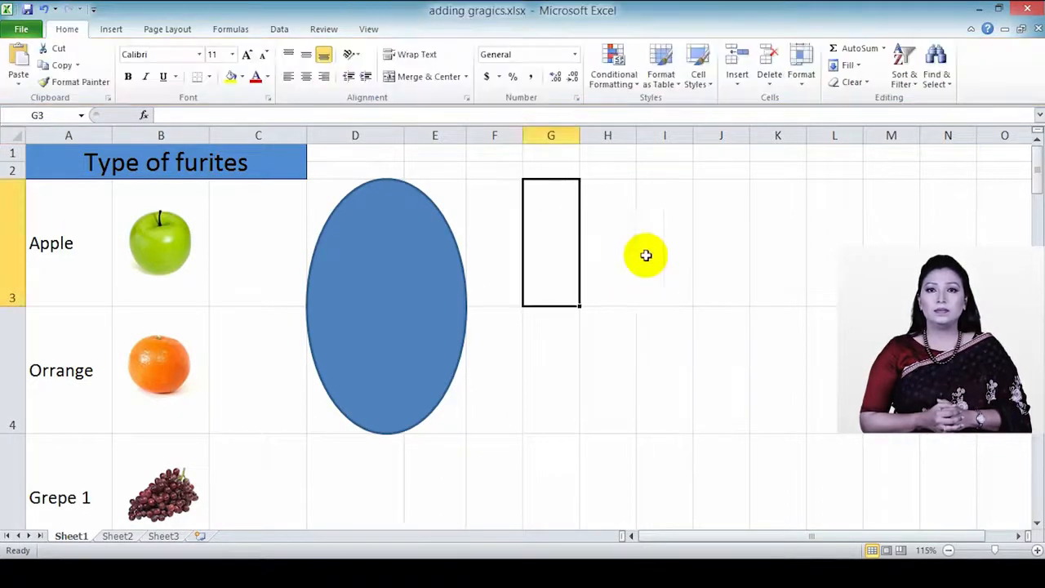
Step: Delete the blue oval and switch to the empty Sheet2
{"action": "left_click", "coordinate": [443, 270]}
{"action": "key", "text": "Delete"}
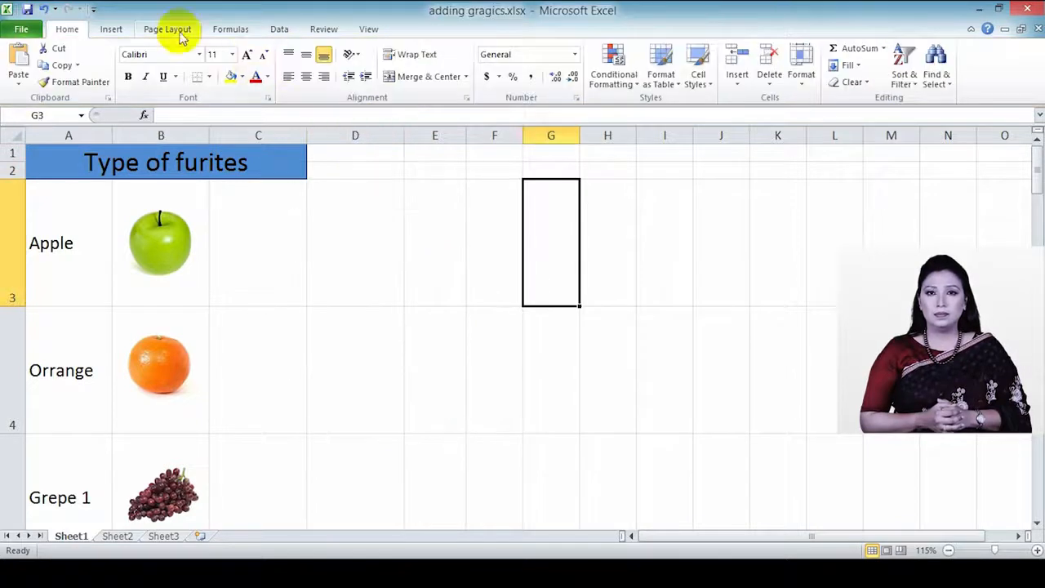
{"action": "left_click", "coordinate": [114, 31]}
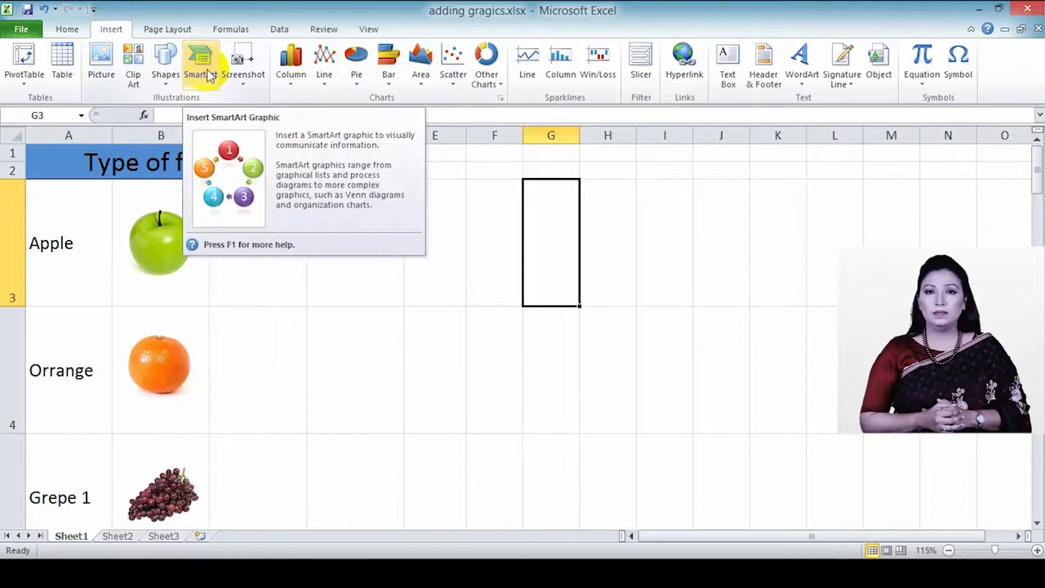
{"action": "left_click", "coordinate": [125, 536]}
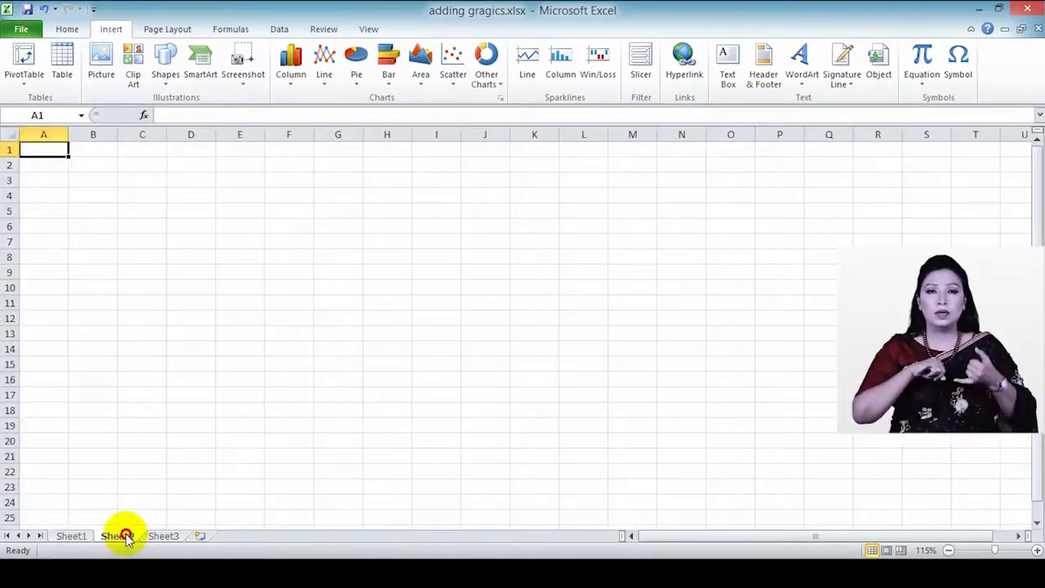
Step: Insert a Continuous Picture List SmartArt graphic from the List layouts
{"action": "left_click", "coordinate": [196, 78]}
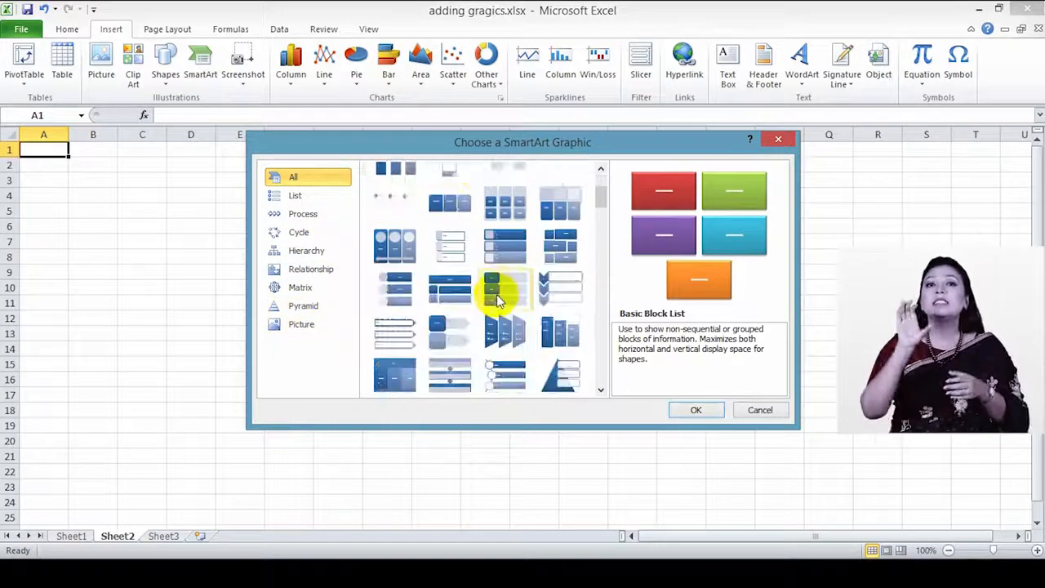
{"action": "scroll", "coordinate": [499, 290], "scroll_direction": "down", "scroll_amount": 3}
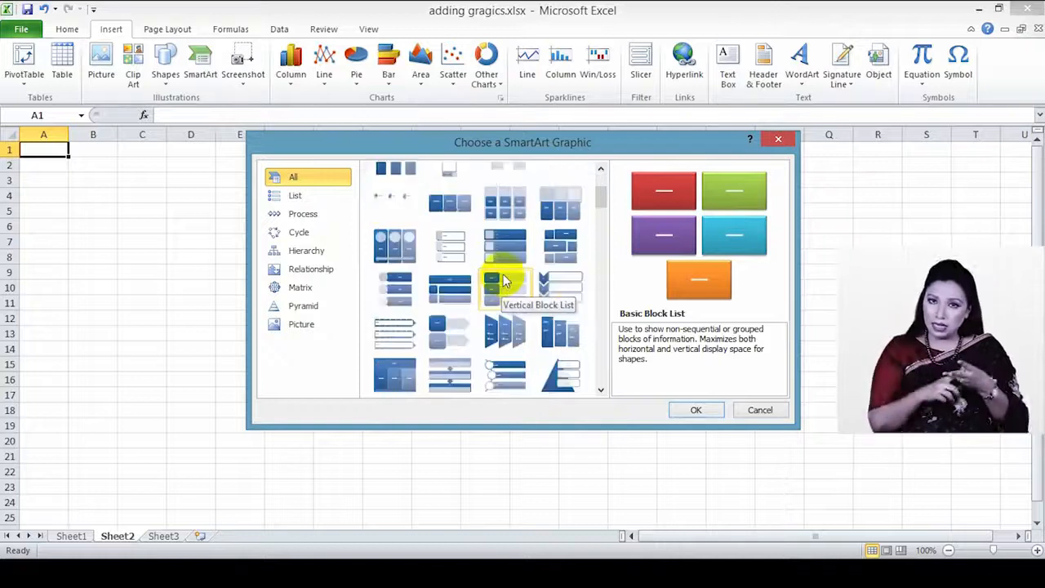
{"action": "left_click", "coordinate": [459, 211]}
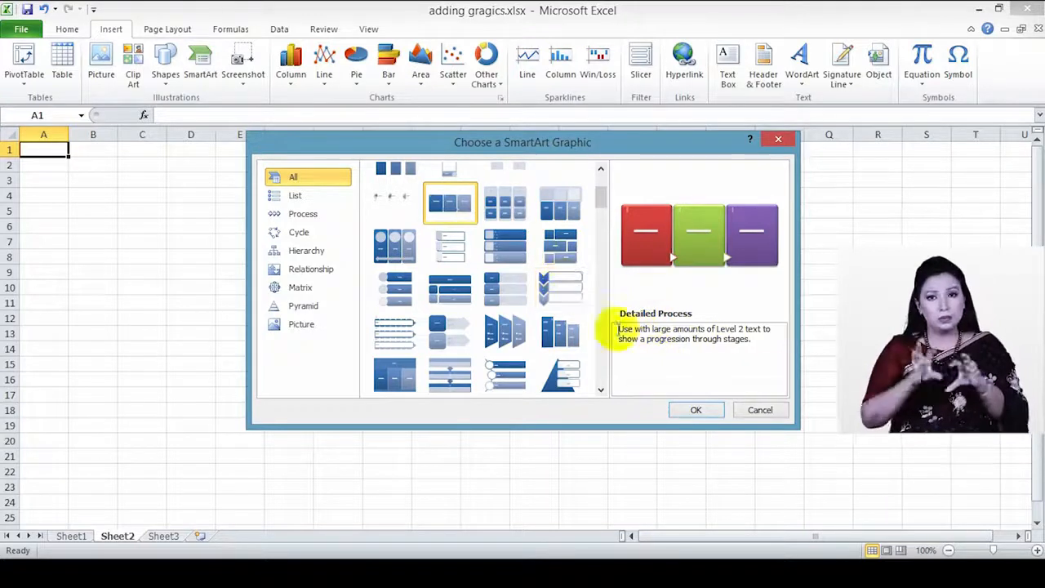
{"action": "left_click", "coordinate": [299, 198]}
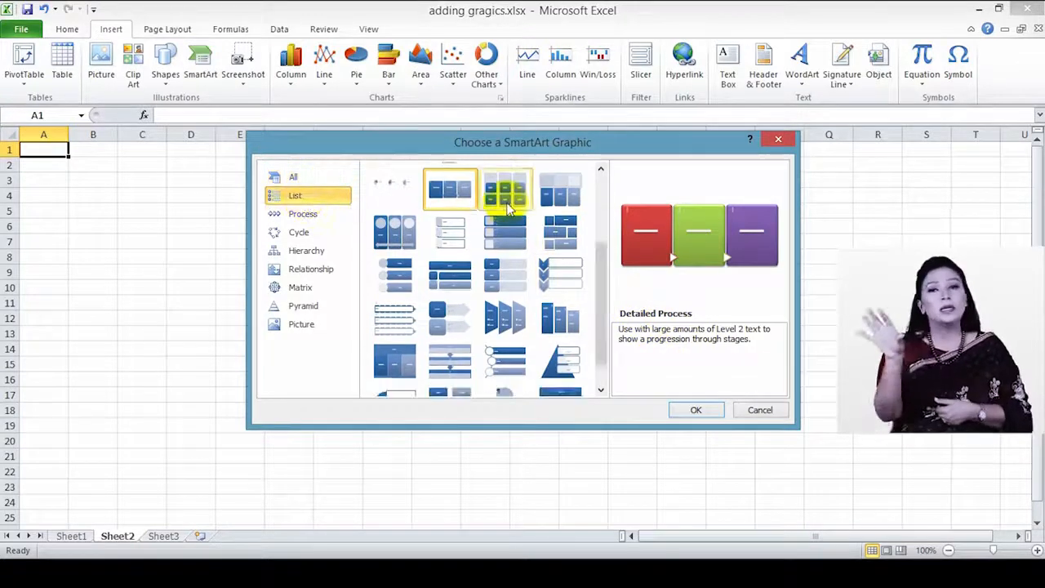
{"action": "left_click", "coordinate": [508, 204]}
{"action": "left_click", "coordinate": [549, 196]}
{"action": "left_click", "coordinate": [542, 237]}
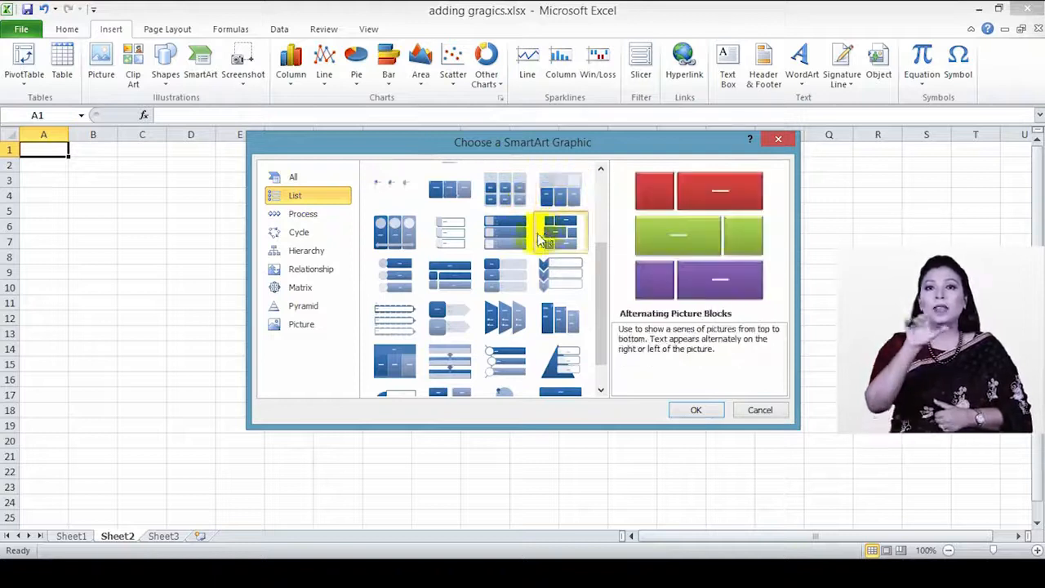
{"action": "left_click", "coordinate": [500, 230]}
{"action": "left_click", "coordinate": [394, 235]}
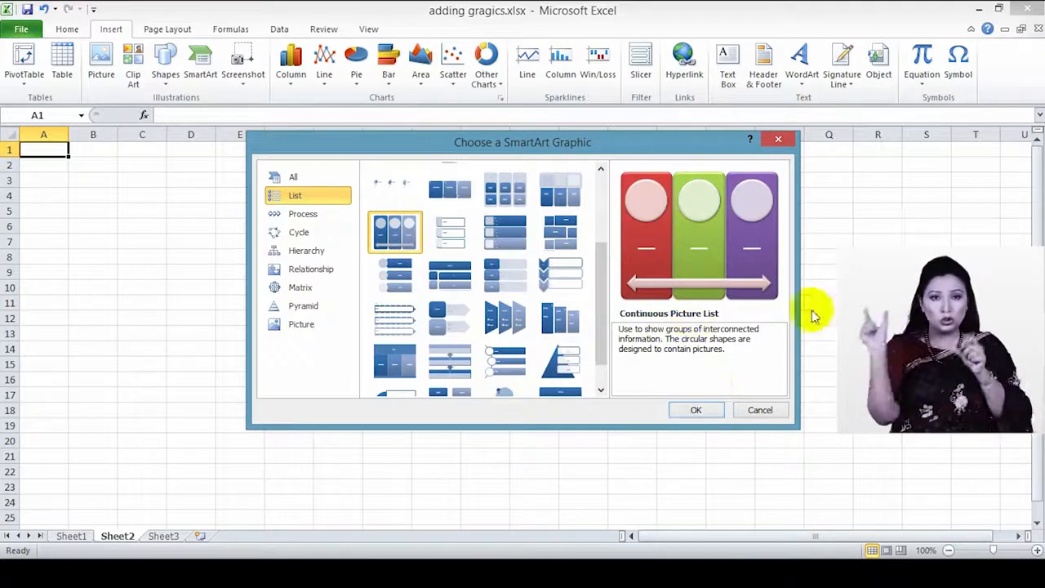
{"action": "left_click", "coordinate": [697, 410]}
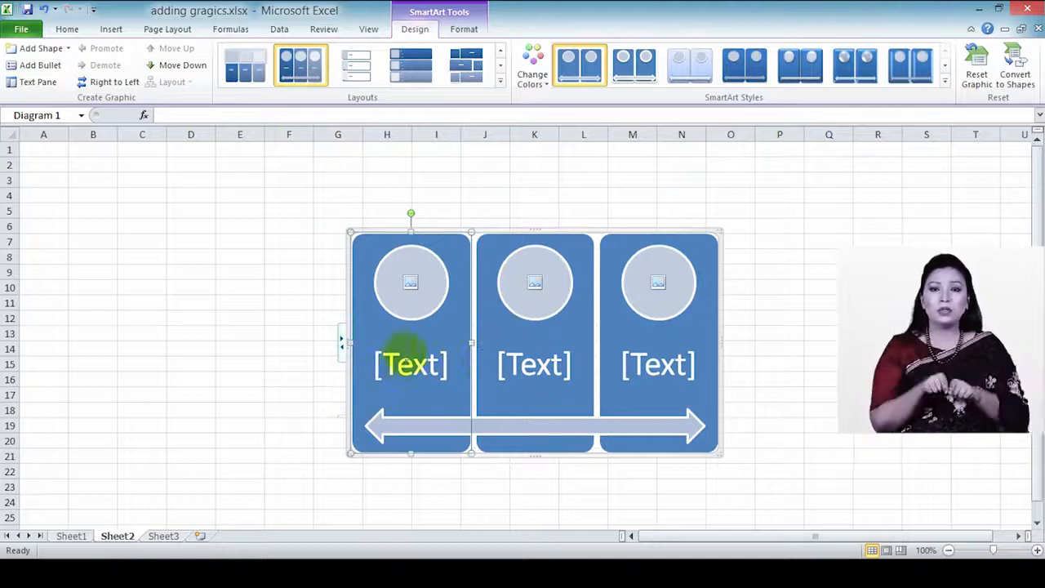
Step: Fill the three circles with apple, mango and grapes photos and label the first 'apple'
{"action": "left_click", "coordinate": [414, 299]}
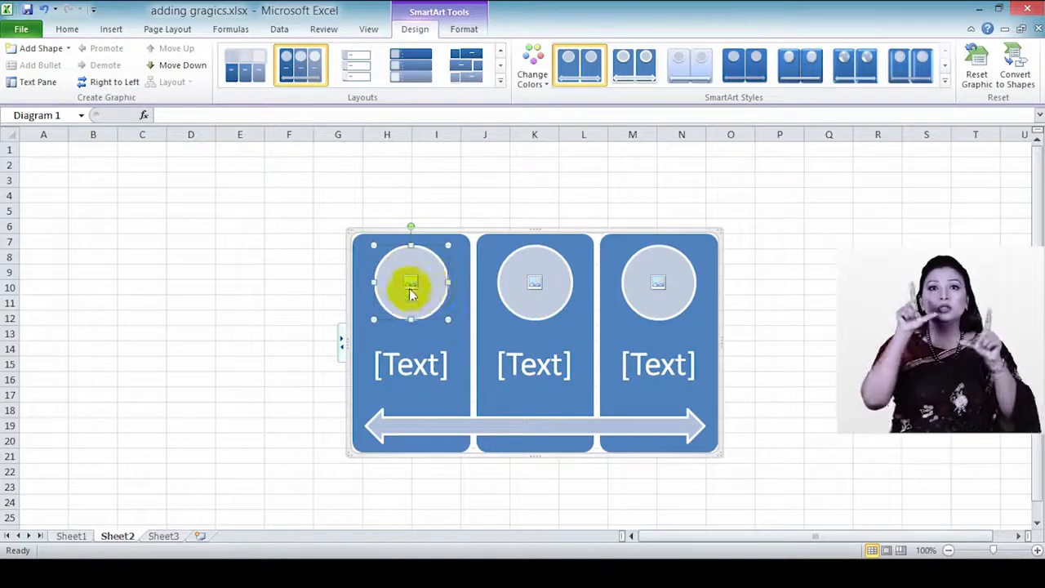
{"action": "left_click", "coordinate": [410, 282]}
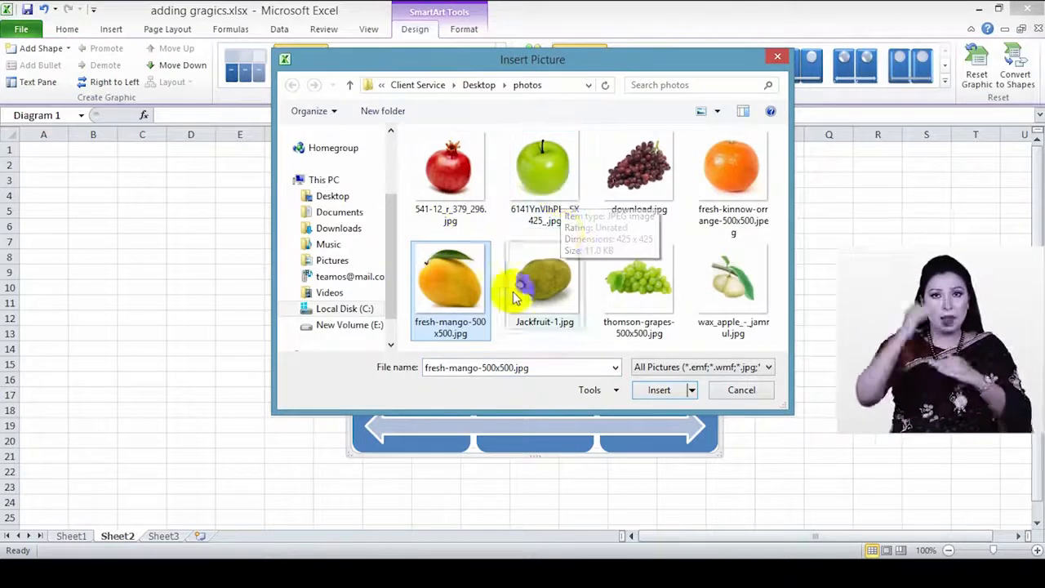
{"action": "left_click", "coordinate": [551, 192]}
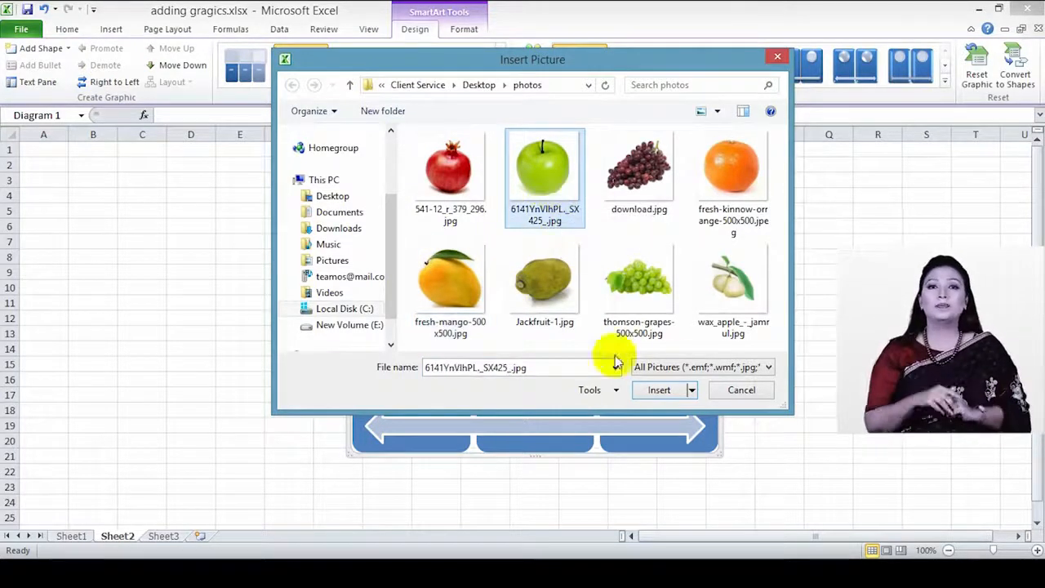
{"action": "left_click", "coordinate": [663, 389]}
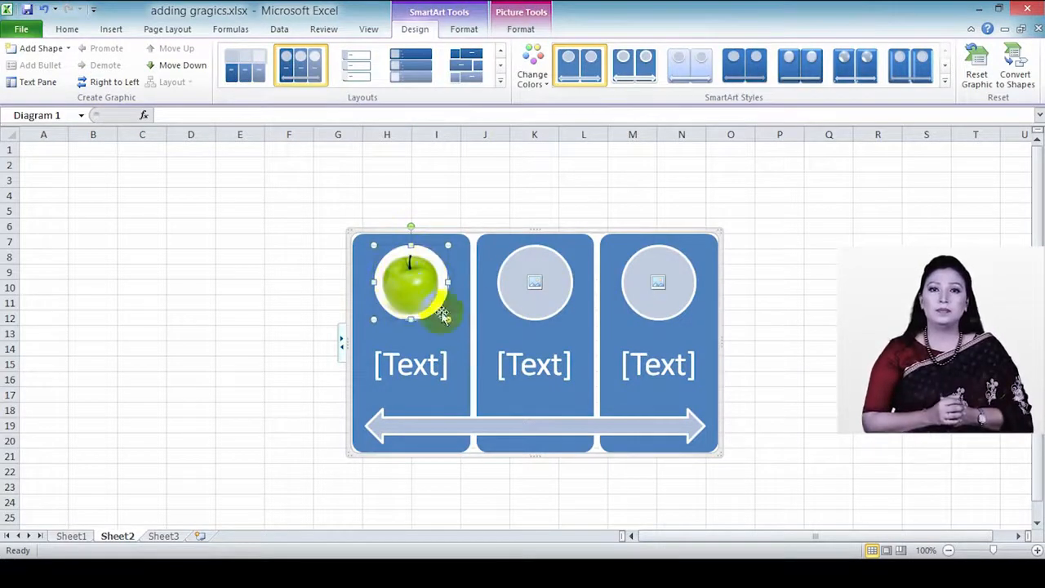
{"action": "left_click", "coordinate": [536, 282]}
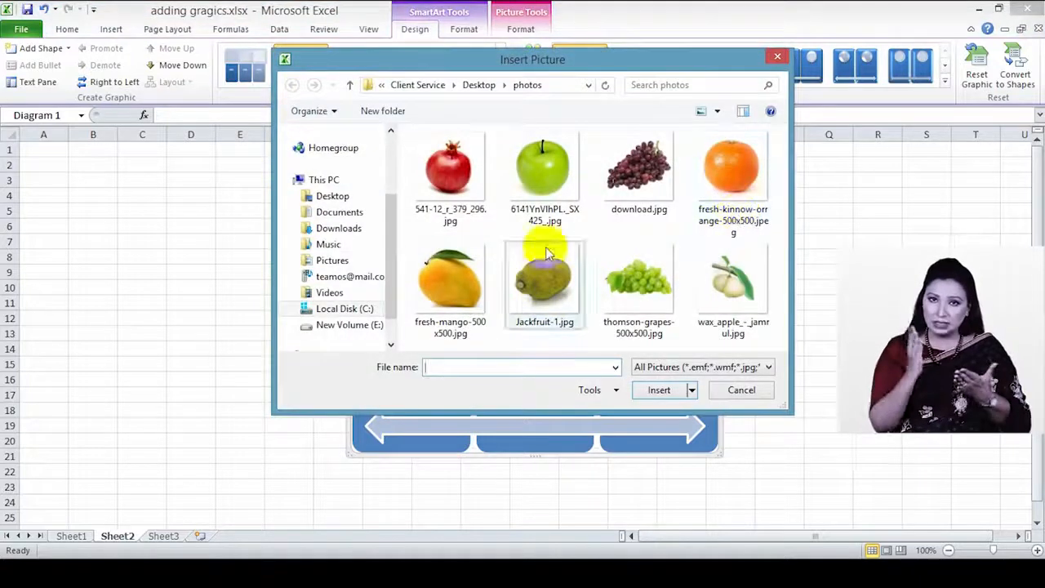
{"action": "left_click", "coordinate": [457, 281]}
{"action": "left_click", "coordinate": [659, 389]}
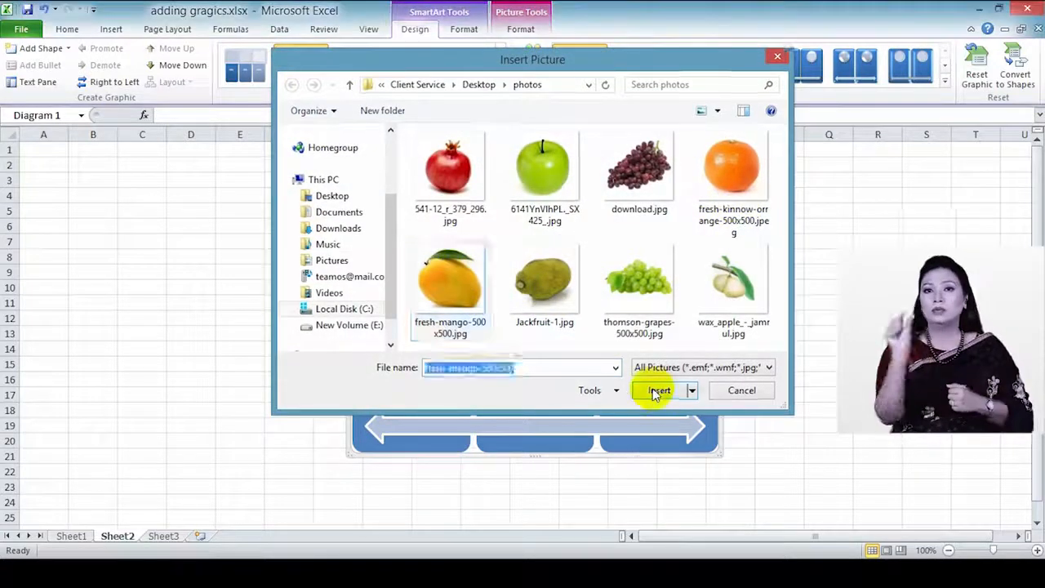
{"action": "left_click", "coordinate": [659, 283]}
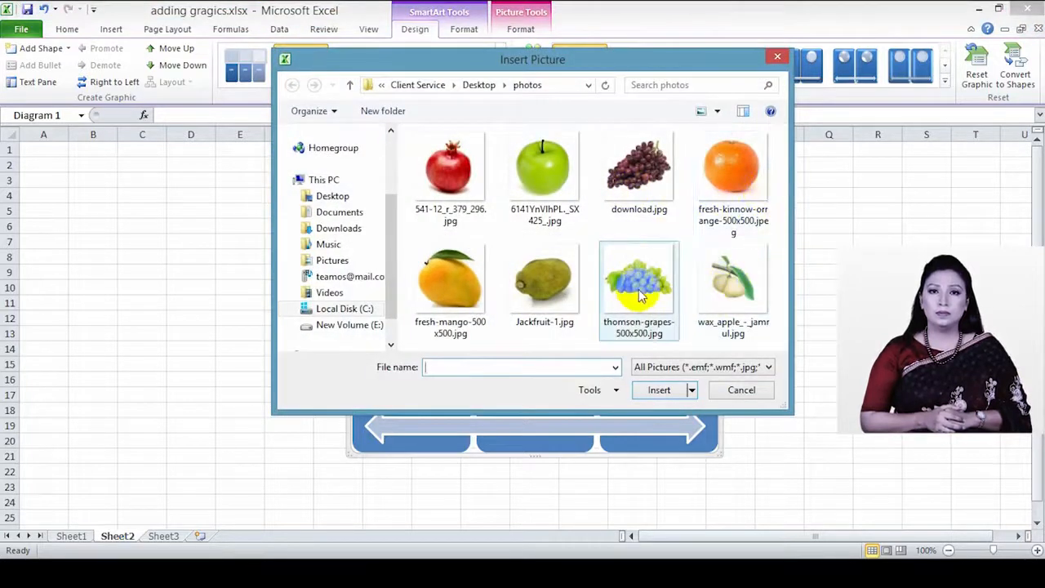
{"action": "left_click", "coordinate": [639, 294]}
{"action": "left_click", "coordinate": [661, 389]}
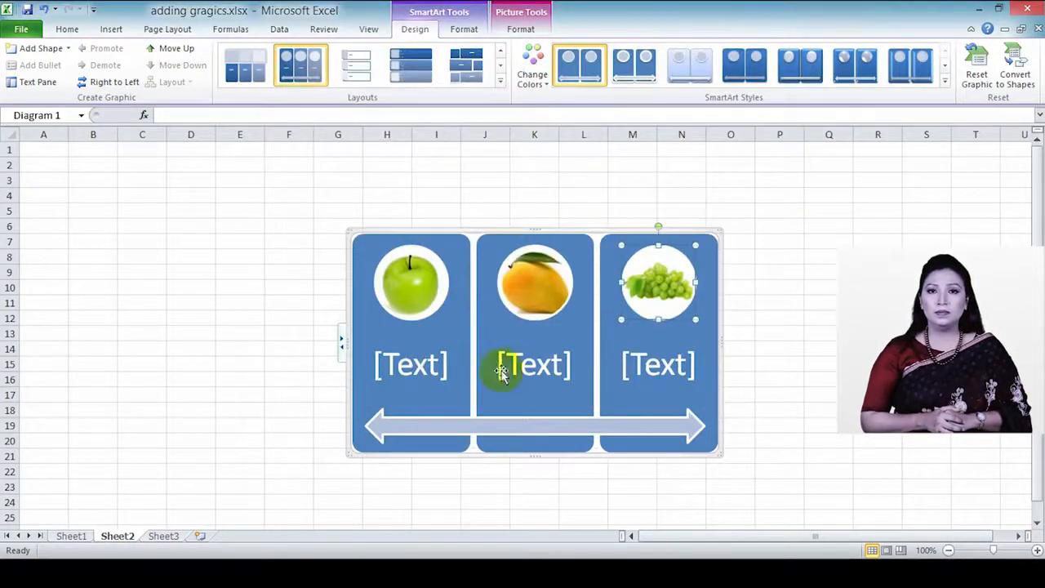
{"action": "left_click", "coordinate": [411, 366]}
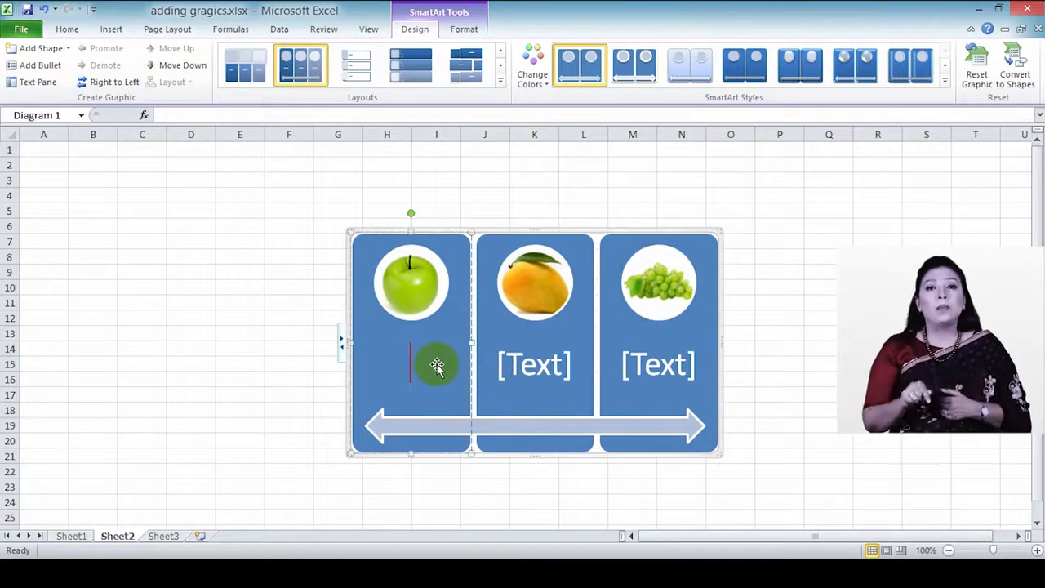
{"action": "type", "text": "apple"}
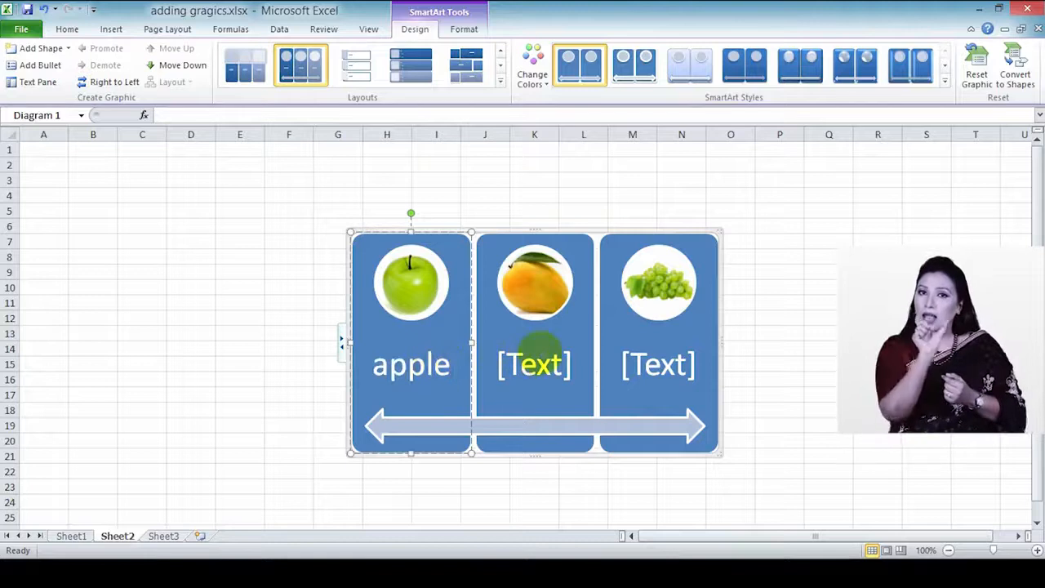
Step: Label the middle and right columns 'mango' and 'grape', then show the Text Pane
{"action": "left_click", "coordinate": [541, 360]}
{"action": "type", "text": "man"}
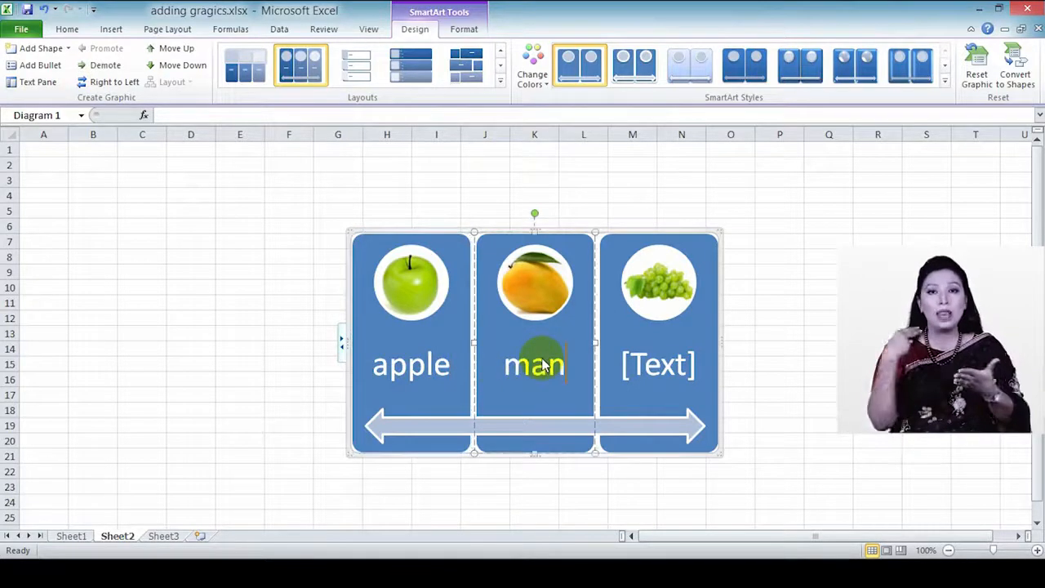
{"action": "type", "text": "go"}
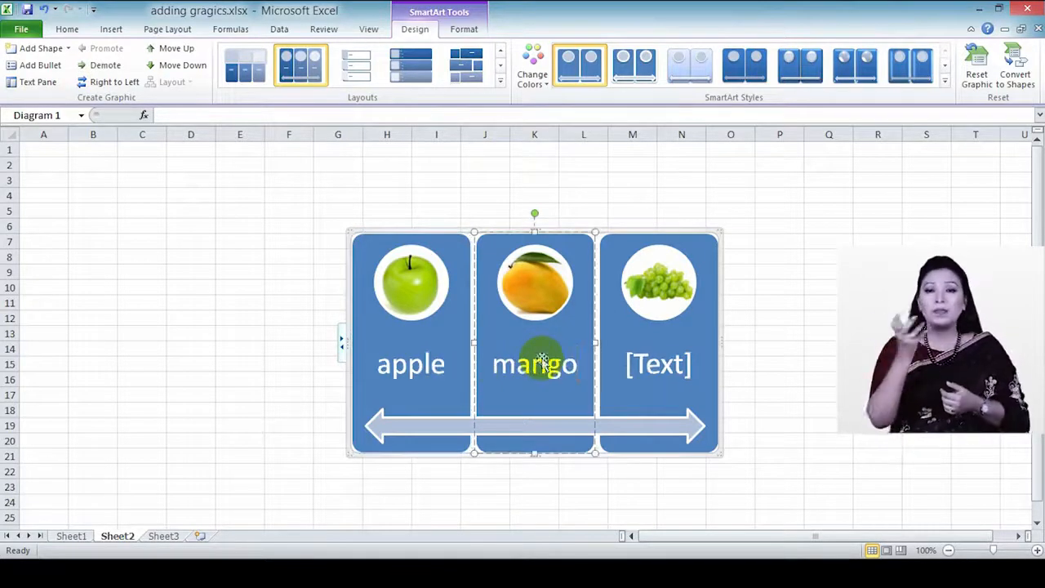
{"action": "left_click", "coordinate": [670, 365]}
{"action": "type", "text": "grape"}
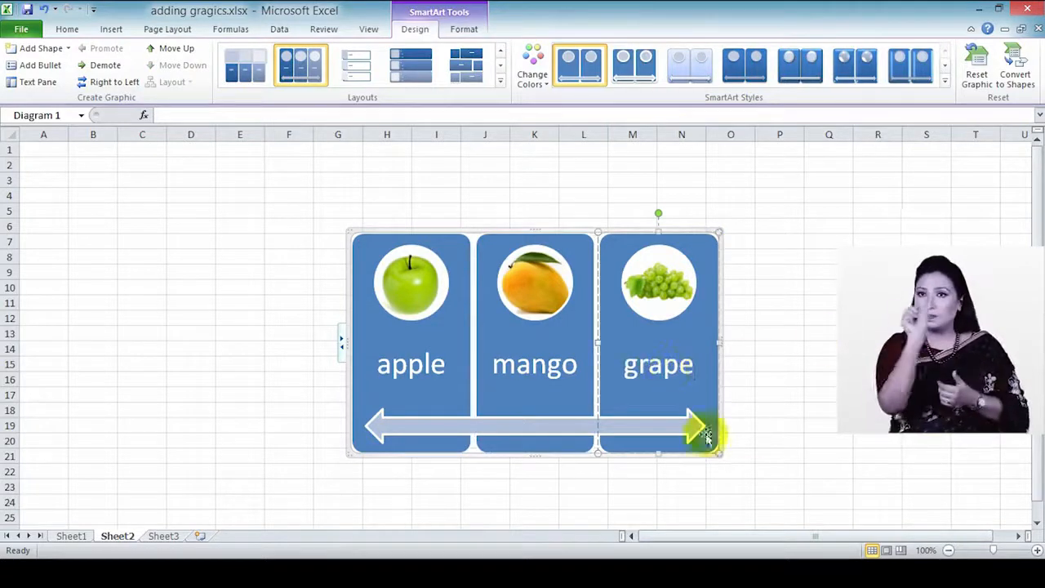
{"action": "left_click", "coordinate": [485, 414]}
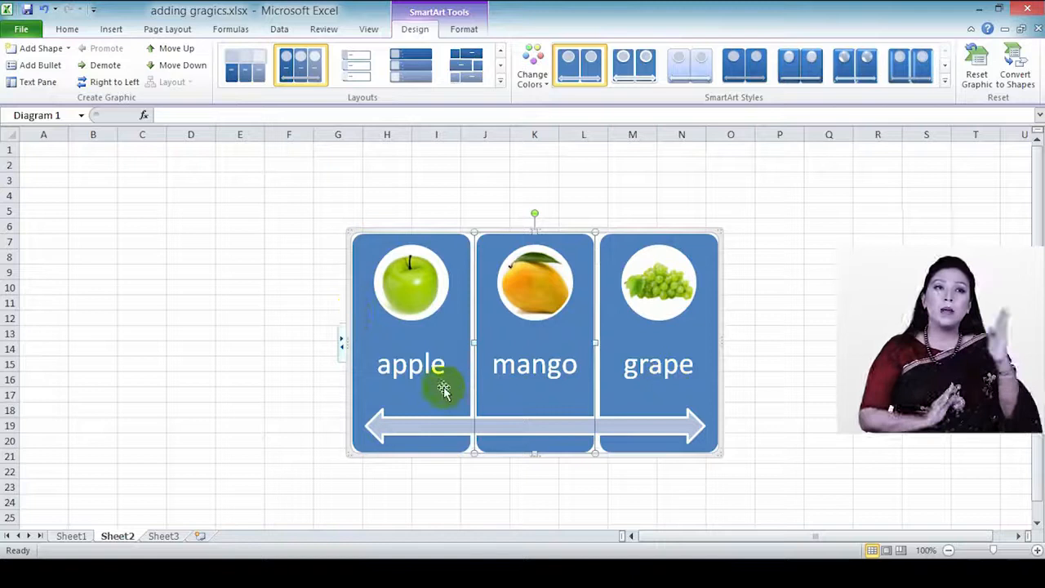
{"action": "left_click", "coordinate": [341, 348]}
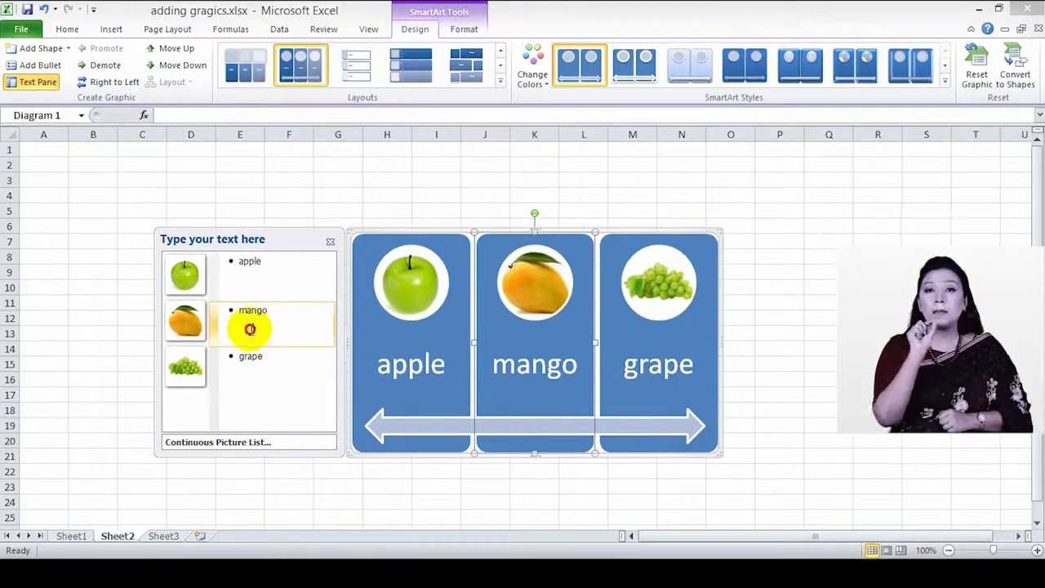
Step: Try resizing the apple and mango pictures, undoing both changes
{"action": "left_click", "coordinate": [189, 278]}
{"action": "left_click", "coordinate": [191, 279]}
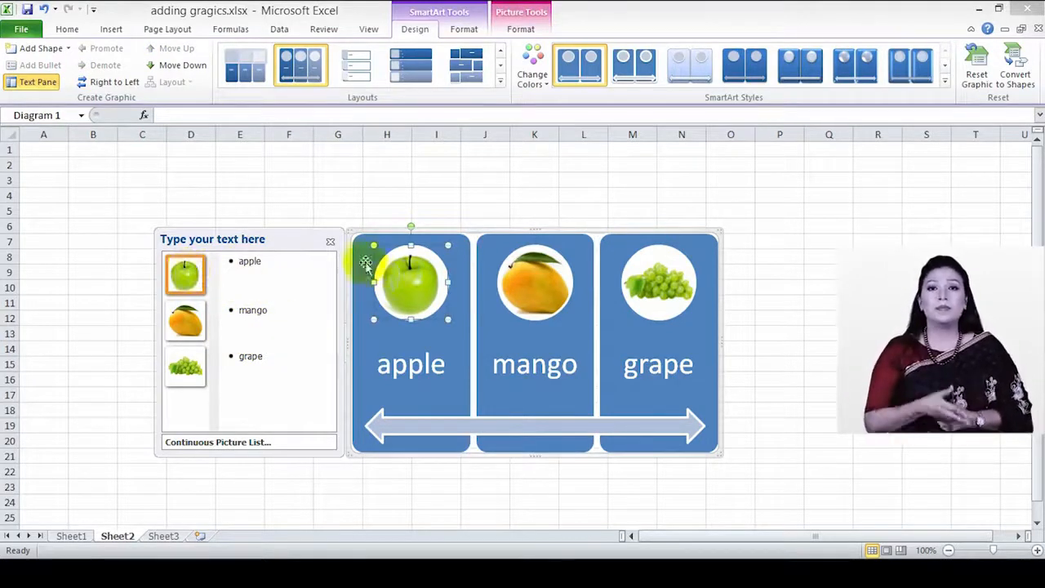
{"action": "left_click_drag", "start_coordinate": [450, 246], "coordinate": [441, 295]}
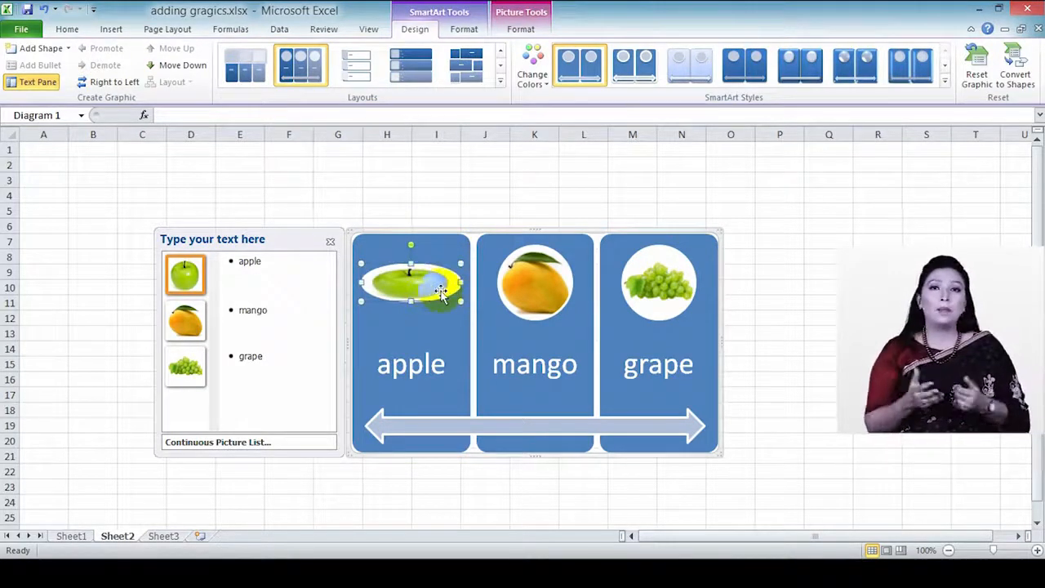
{"action": "key", "text": "ctrl+z"}
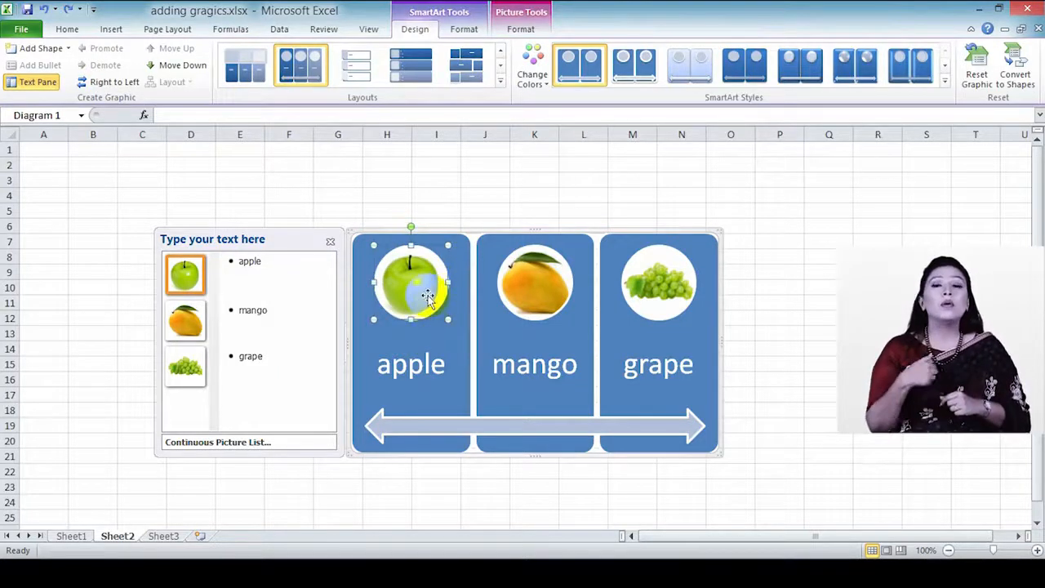
{"action": "left_click", "coordinate": [545, 292]}
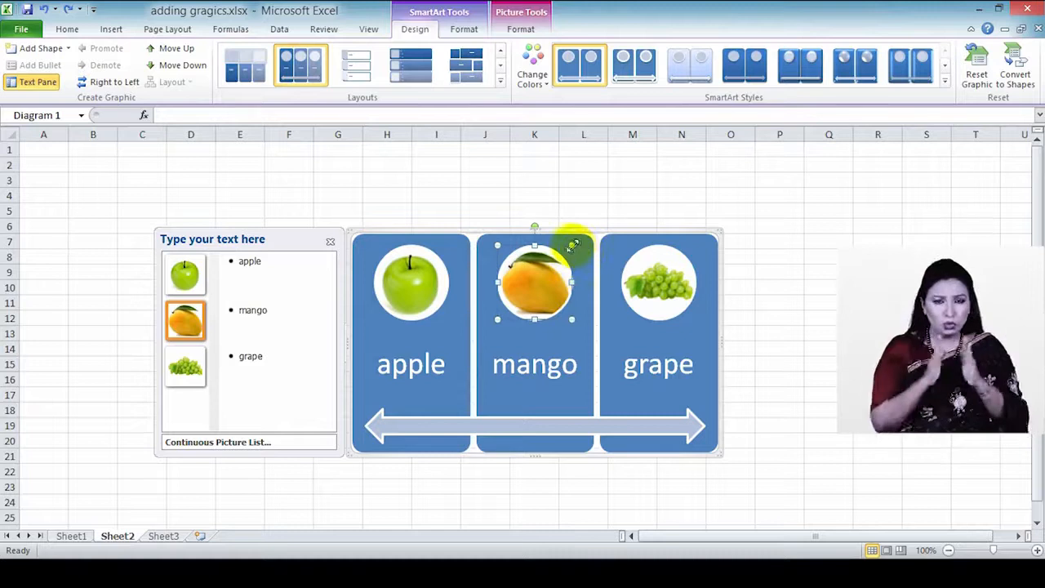
{"action": "mouse_move", "coordinate": [566, 254]}
{"action": "left_mouse_down"}
{"action": "mouse_move", "coordinate": [568, 242]}
{"action": "mouse_move", "coordinate": [559, 247]}
{"action": "left_mouse_up"}
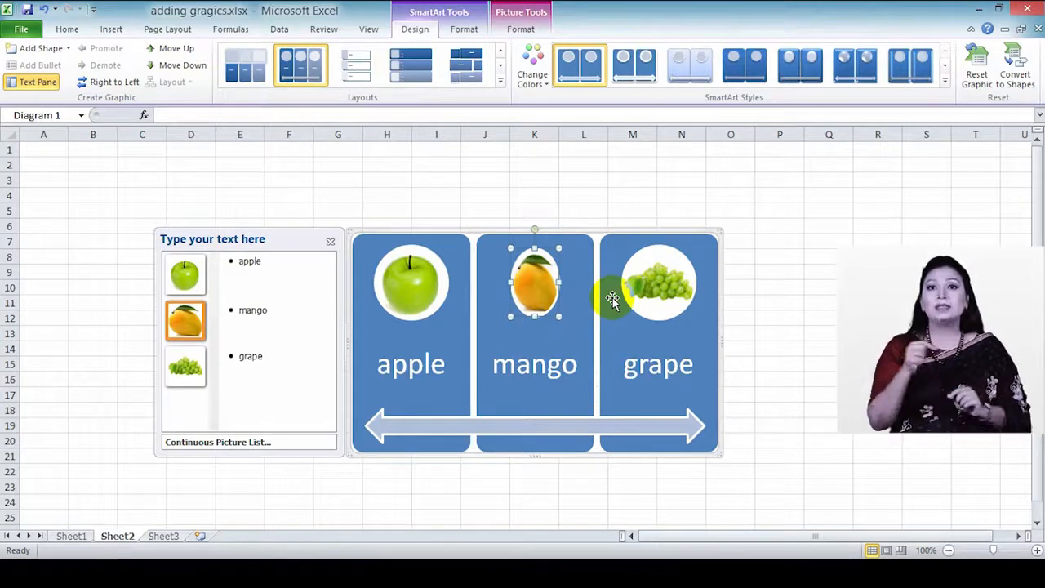
{"action": "key", "text": "ctrl+z"}
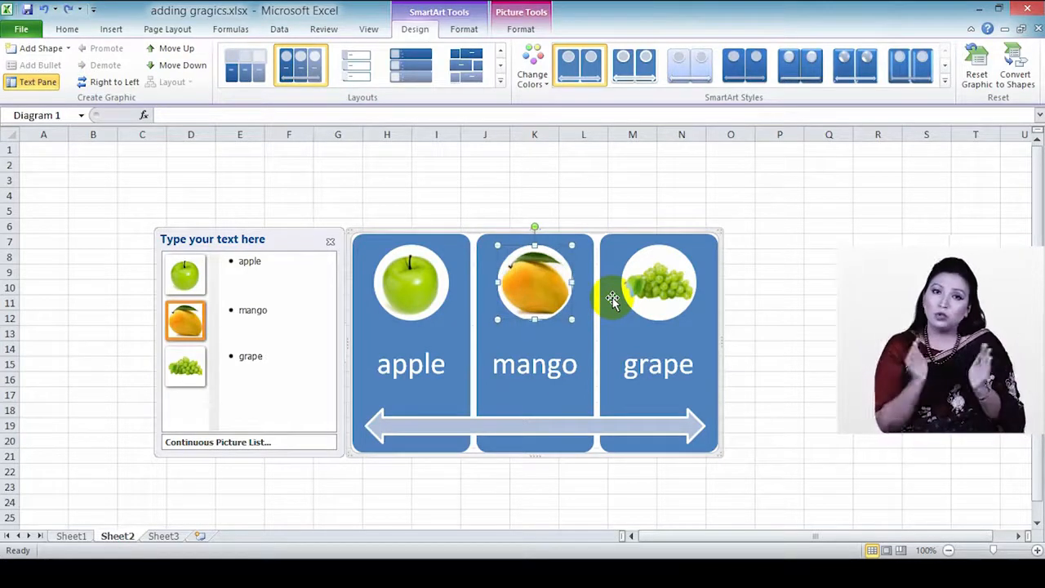
Step: Make the double-headed arrow taller and stretch it across all three fruit panels
{"action": "left_click", "coordinate": [631, 428]}
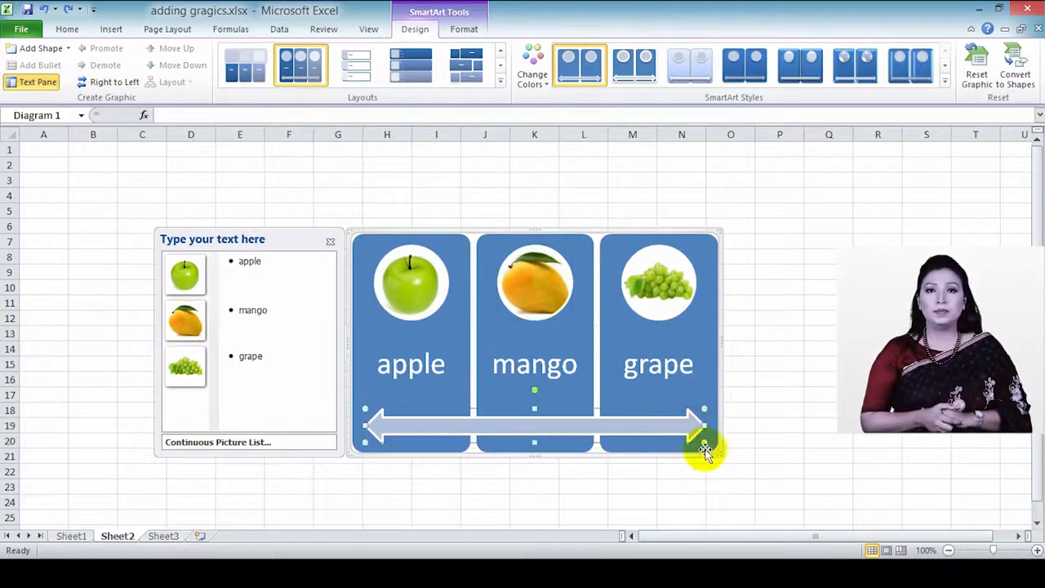
{"action": "left_click_drag", "start_coordinate": [704, 426], "coordinate": [657, 427]}
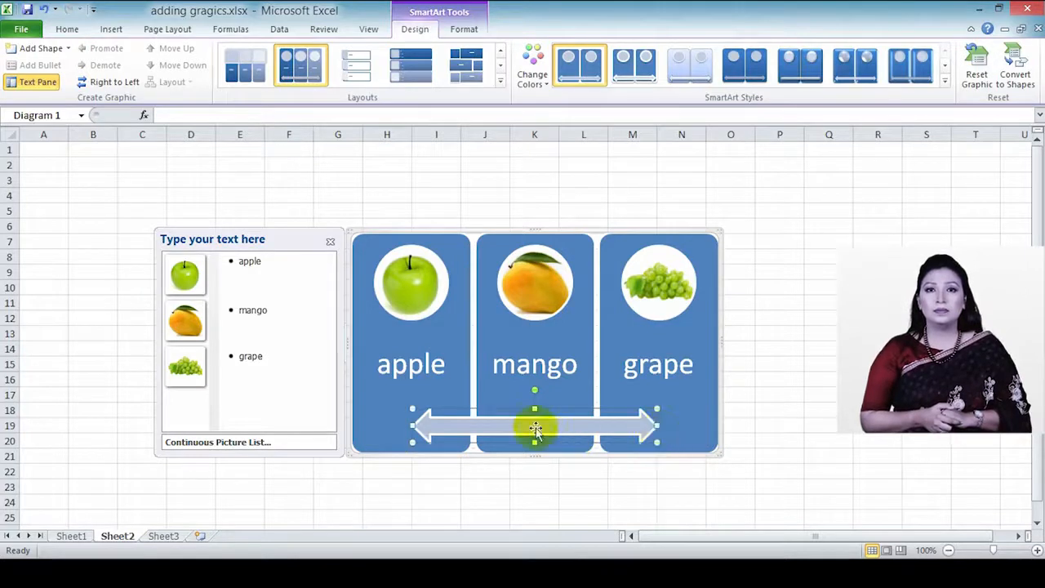
{"action": "left_click_drag", "start_coordinate": [535, 410], "coordinate": [534, 399]}
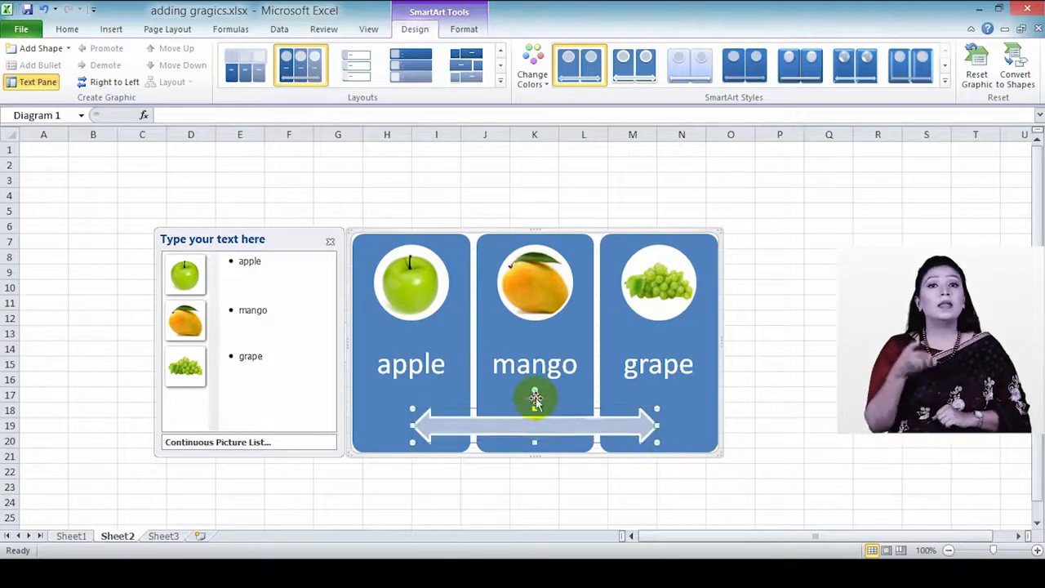
{"action": "left_click_drag", "start_coordinate": [657, 425], "coordinate": [698, 424]}
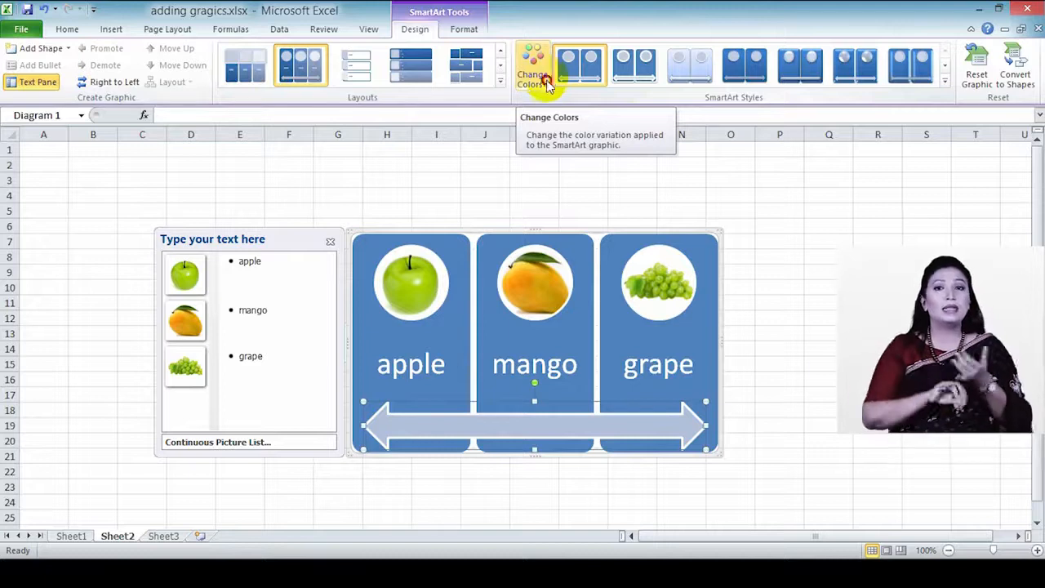
Step: Recolor the pictures, apply the first Colorful colour scheme and the second SmartArt Style
{"action": "left_click", "coordinate": [545, 82]}
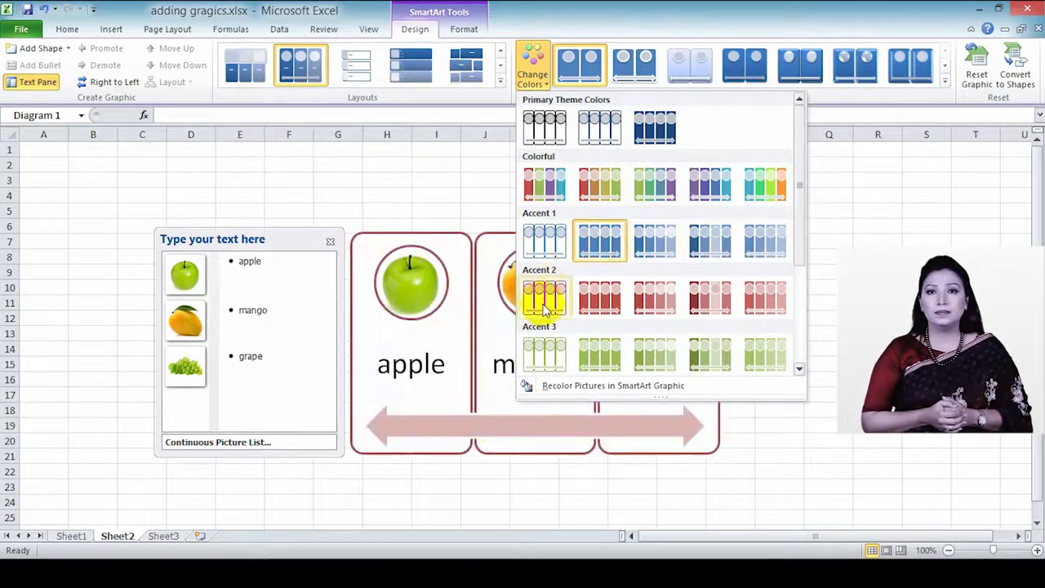
{"action": "left_click", "coordinate": [598, 385]}
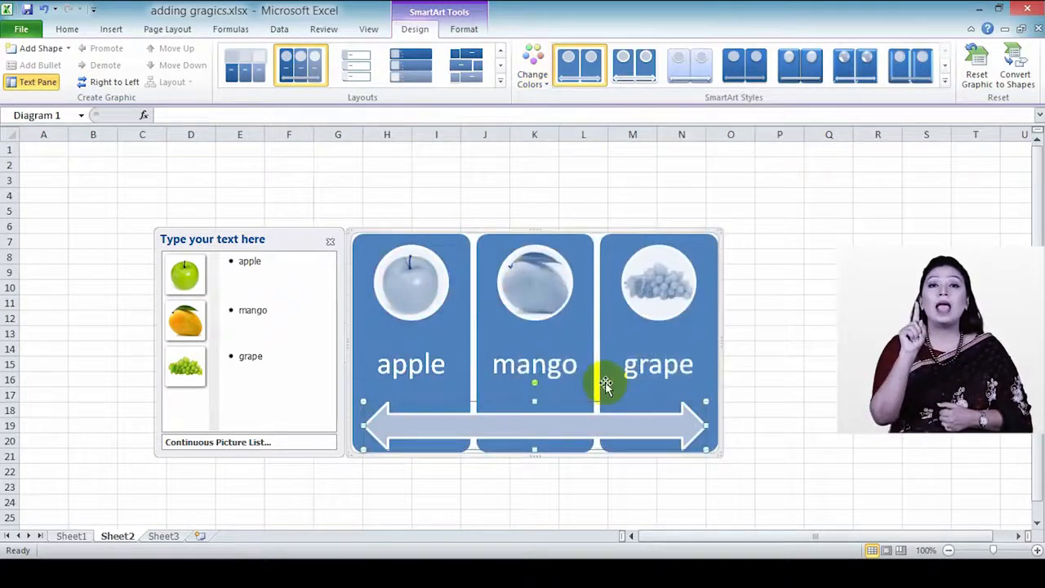
{"action": "left_click", "coordinate": [537, 76]}
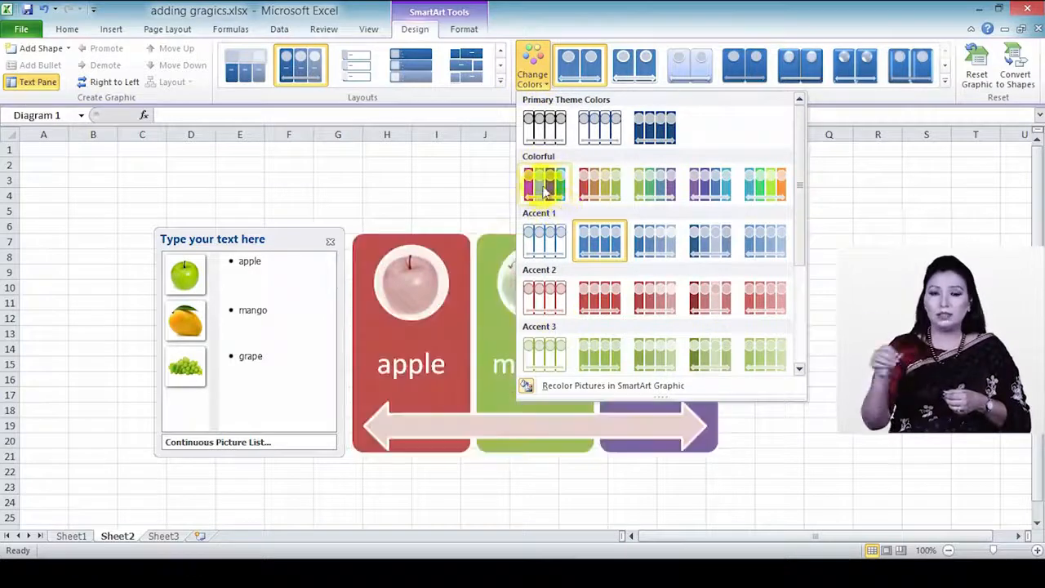
{"action": "left_click", "coordinate": [545, 188]}
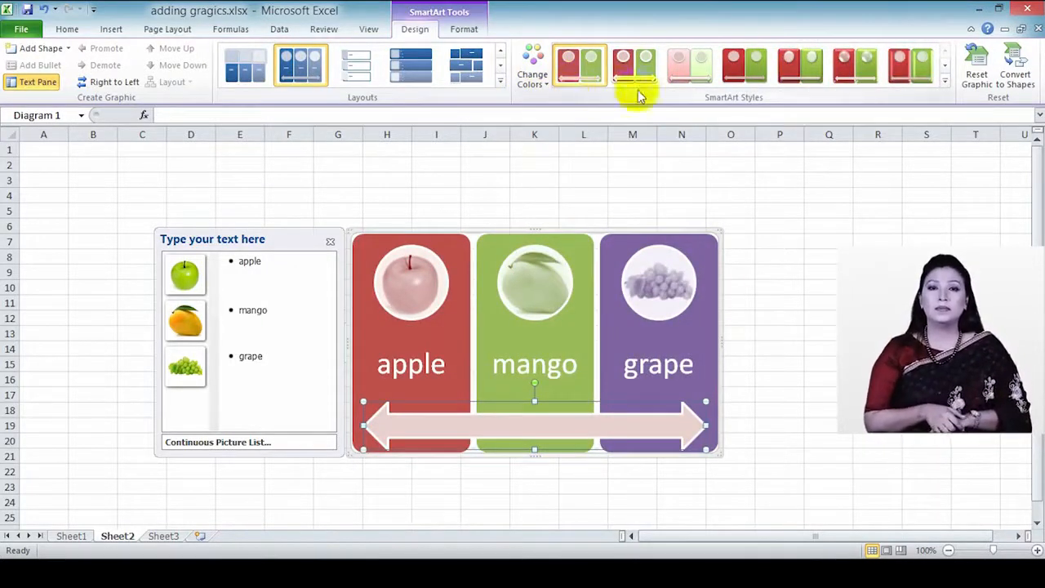
{"action": "left_click", "coordinate": [633, 74]}
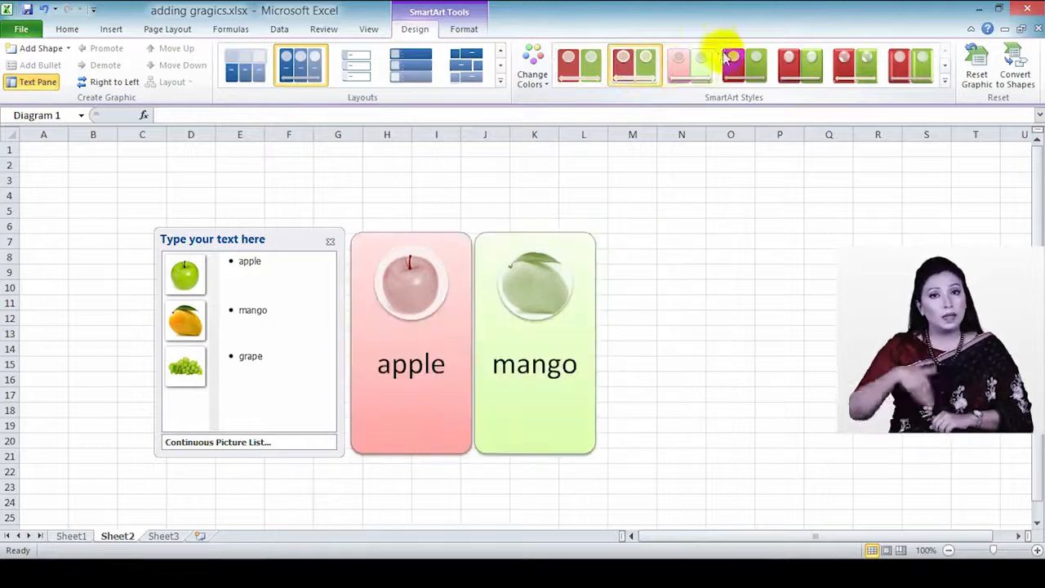
Step: Give the picture list the 3-D Bird's Eye Scene style and the second Colorful colour scheme
{"action": "left_click", "coordinate": [945, 75]}
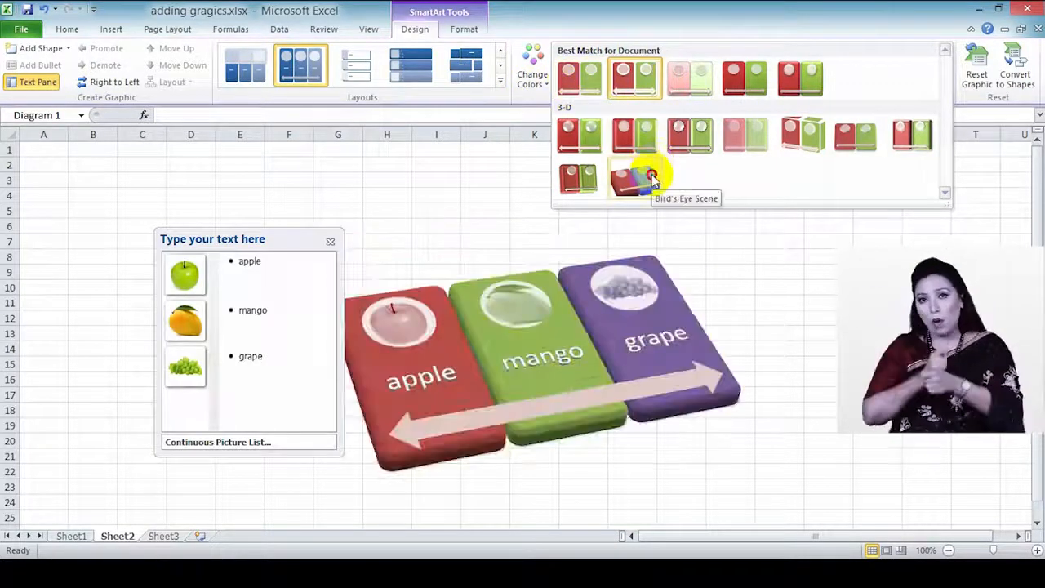
{"action": "left_click", "coordinate": [651, 178]}
{"action": "left_click", "coordinate": [546, 86]}
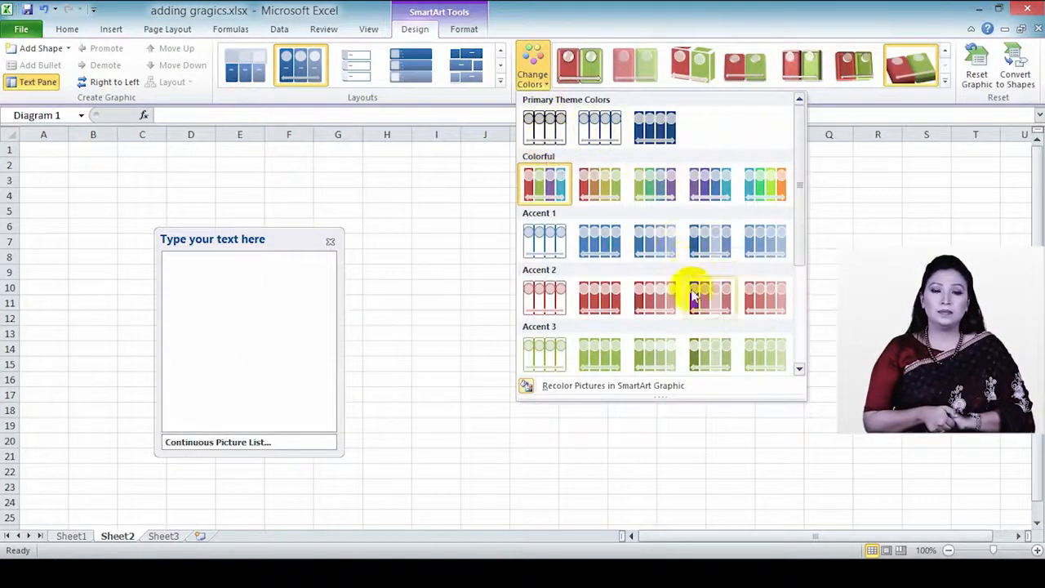
{"action": "scroll", "coordinate": [690, 285], "scroll_direction": "down", "scroll_amount": 3}
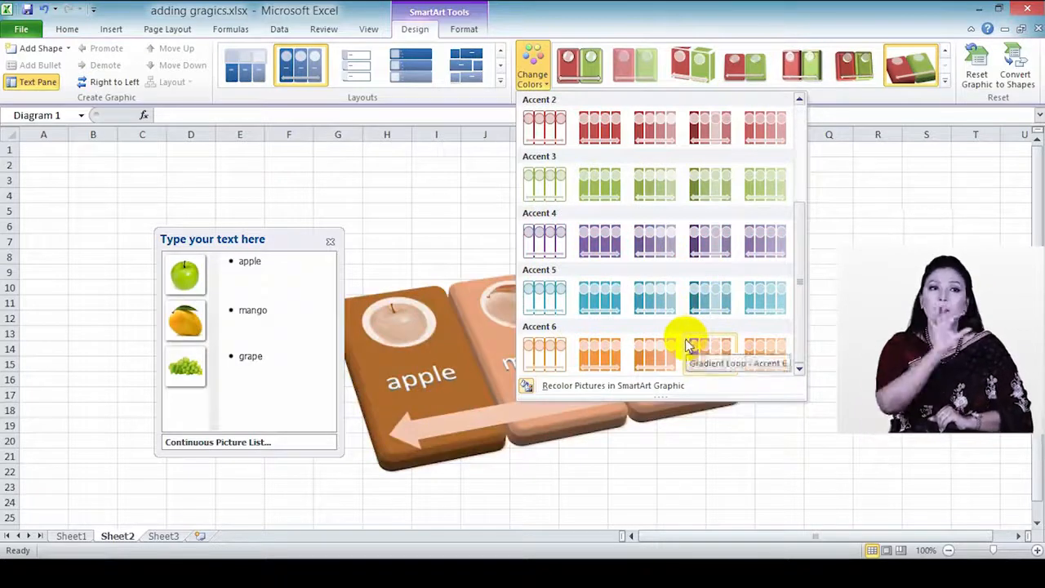
{"action": "scroll", "coordinate": [665, 280], "scroll_direction": "up", "scroll_amount": 3}
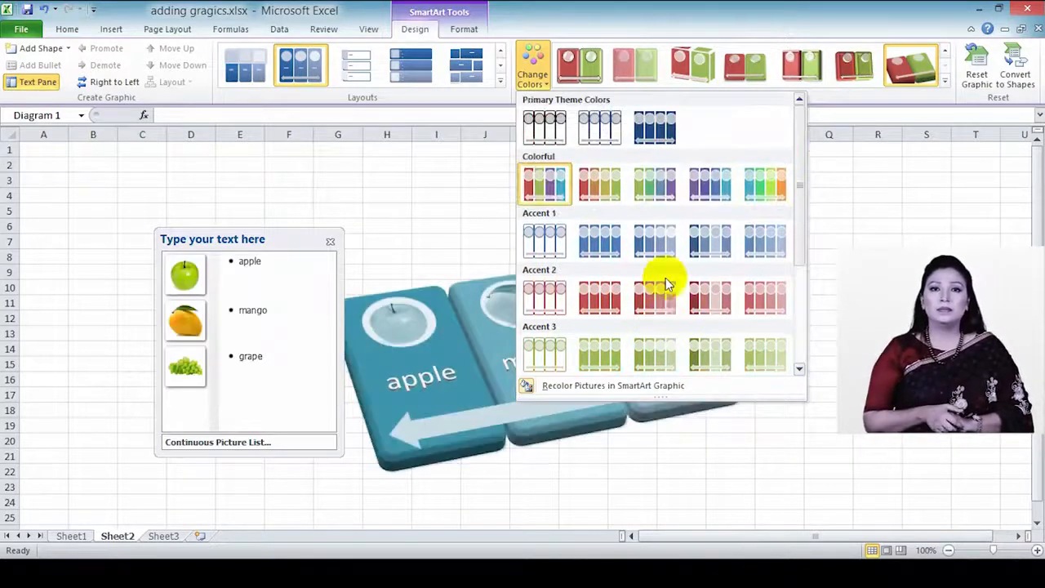
{"action": "left_click", "coordinate": [598, 189]}
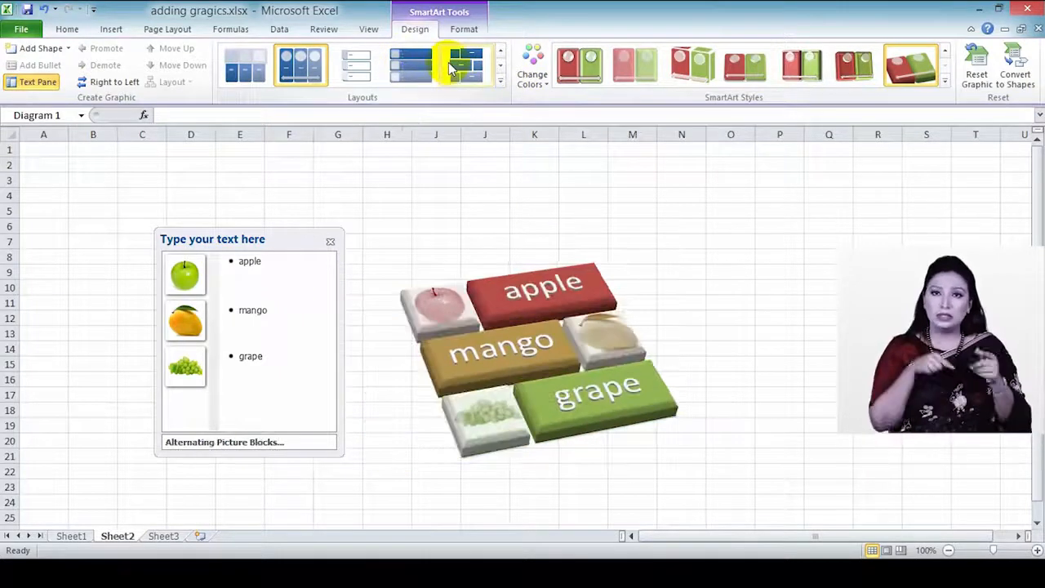
Step: Browse the layouts gallery without changing the layout, then bring up the SmartArt Format options
{"action": "left_click", "coordinate": [500, 80]}
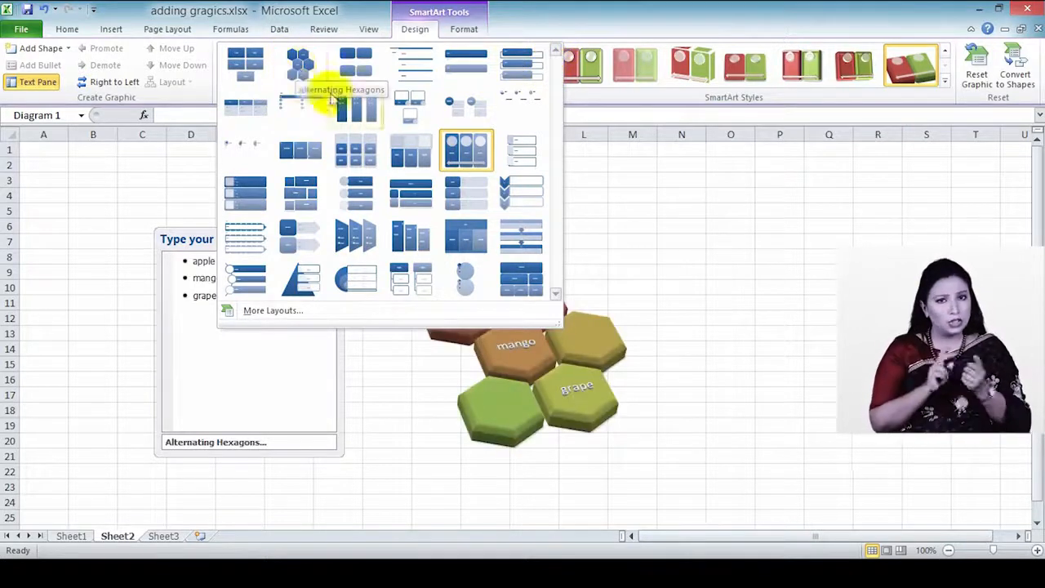
{"action": "left_click", "coordinate": [470, 38]}
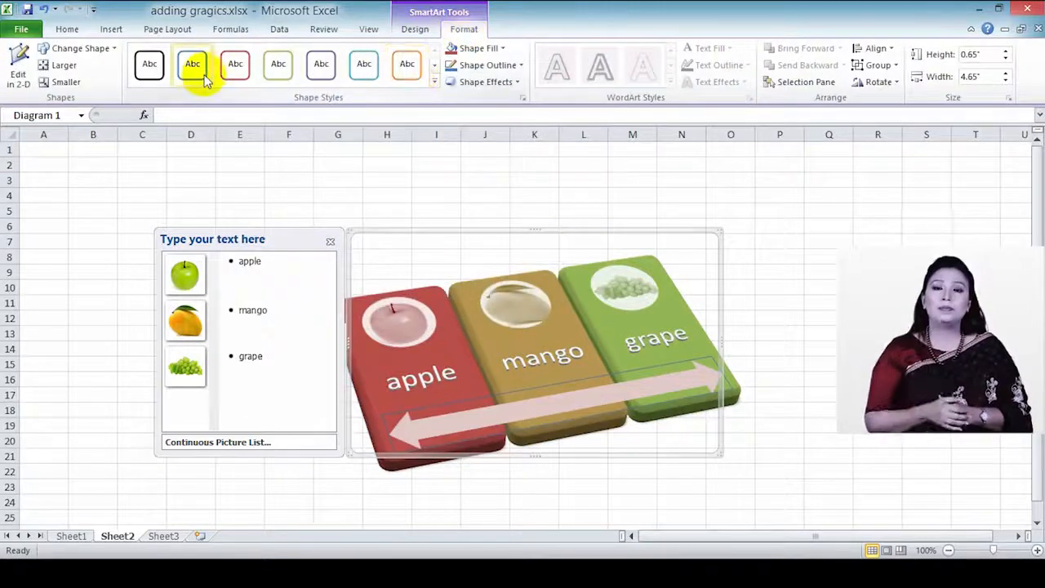
Step: Show the diagram flat in 2-D, keeping the arrow at its original 0.65" by 4.65" size
{"action": "left_click", "coordinate": [19, 83]}
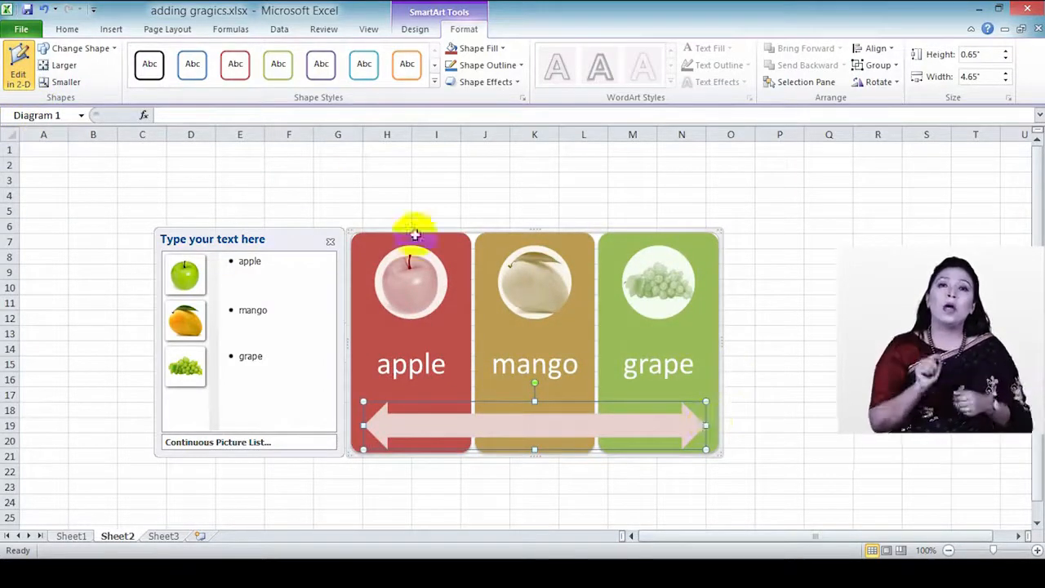
{"action": "left_click", "coordinate": [65, 82]}
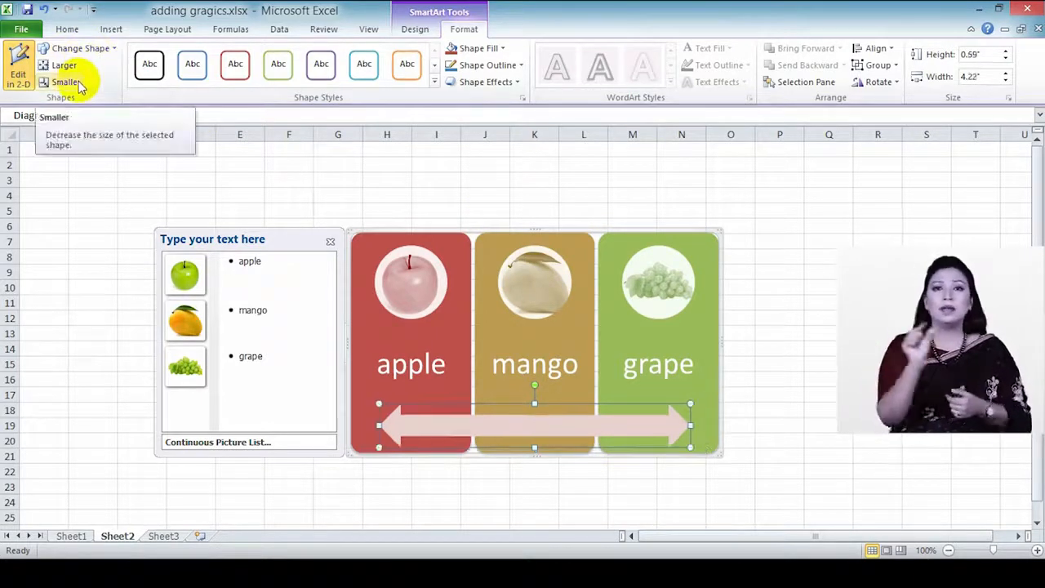
{"action": "left_click", "coordinate": [80, 67]}
{"action": "left_click", "coordinate": [92, 51]}
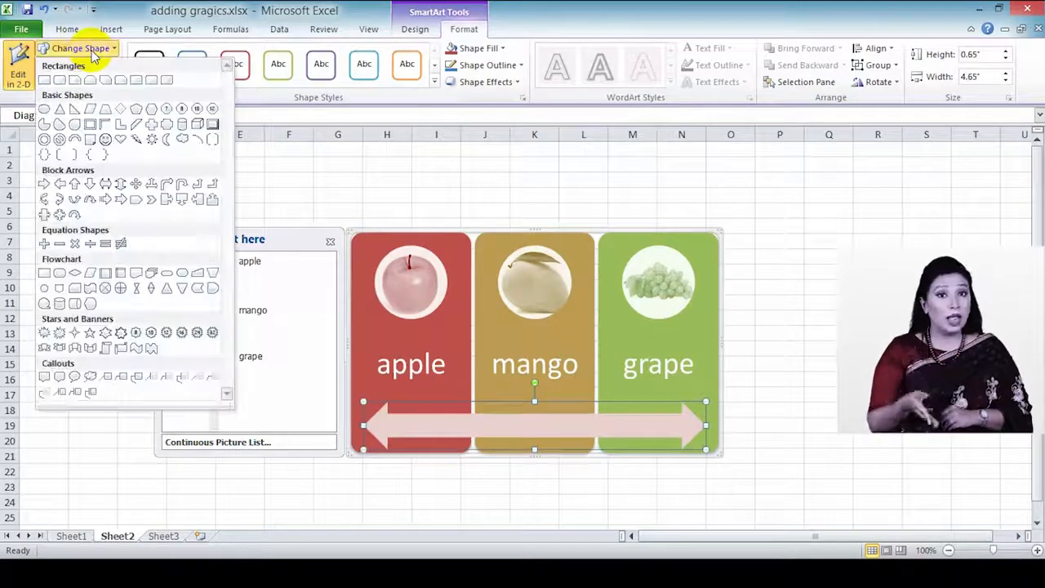
{"action": "left_click", "coordinate": [91, 49]}
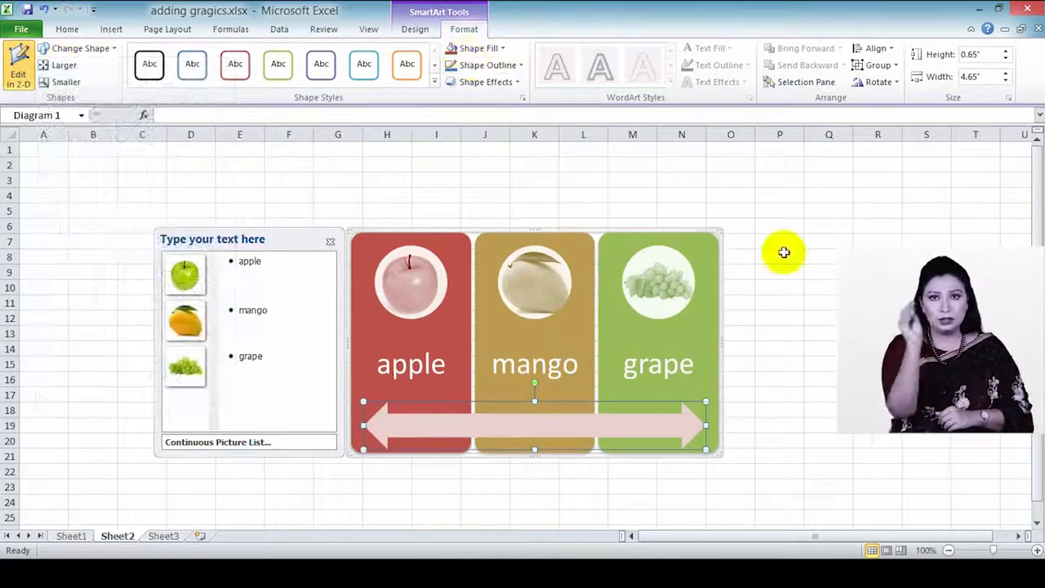
{"action": "left_click", "coordinate": [416, 29]}
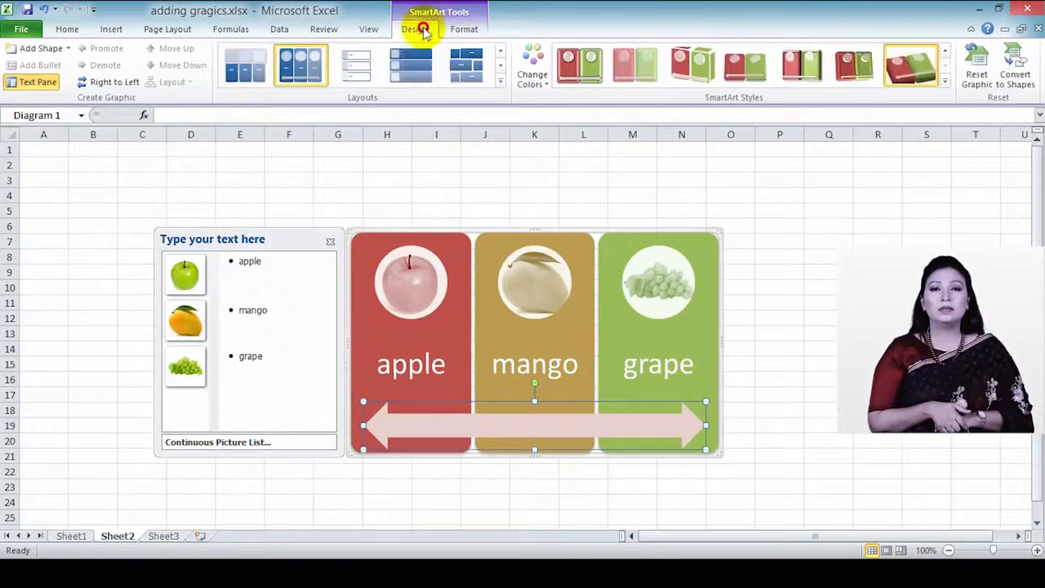
Step: Switch the fruit diagram to Horizontal Picture List and delete the grape picture
{"action": "left_click", "coordinate": [259, 78]}
{"action": "left_click", "coordinate": [645, 195]}
{"action": "left_click", "coordinate": [626, 280]}
{"action": "left_click", "coordinate": [655, 362]}
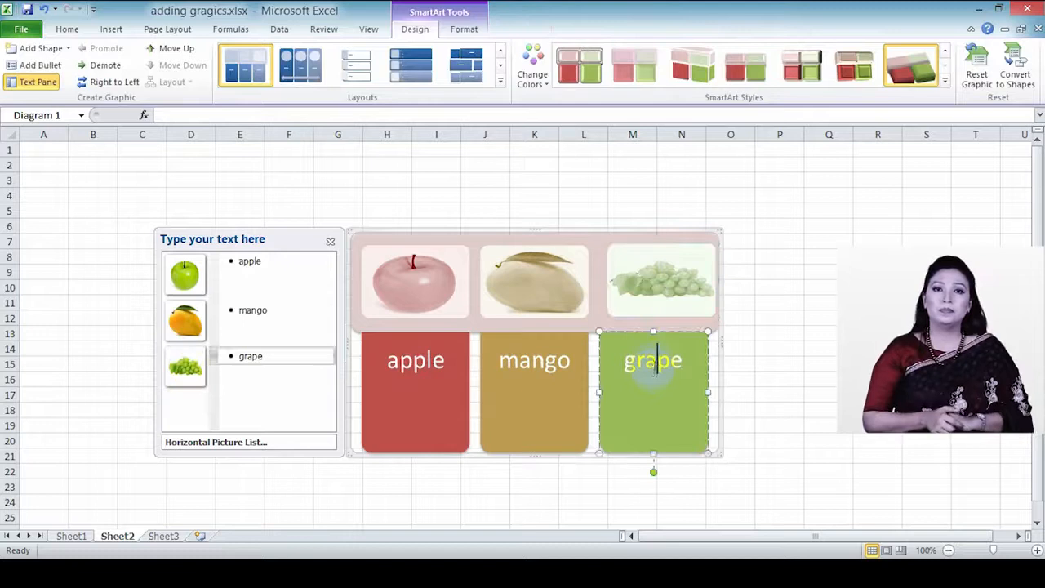
{"action": "left_click", "coordinate": [712, 197]}
{"action": "left_click", "coordinate": [700, 257]}
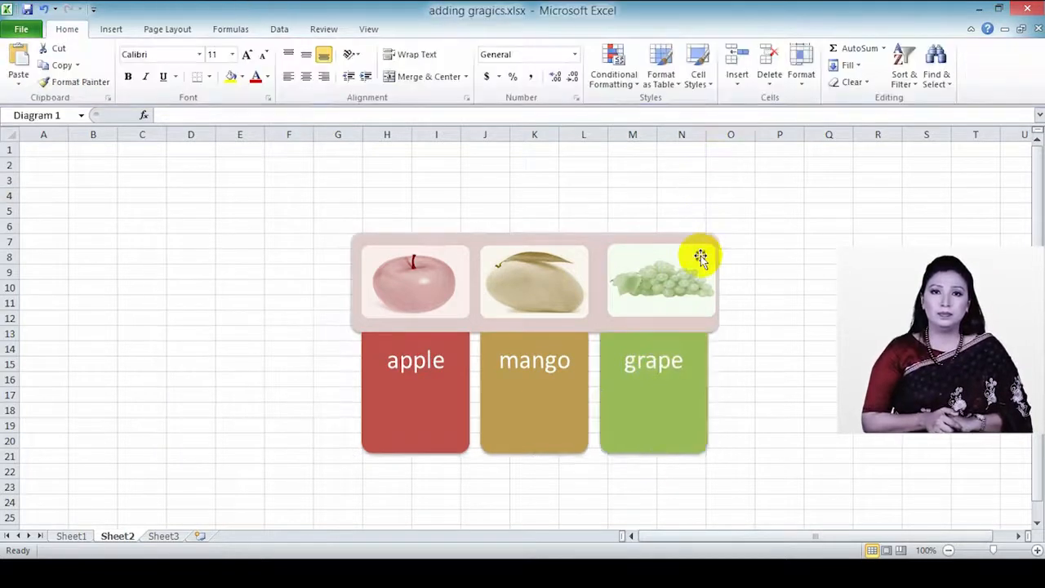
{"action": "key", "text": "Delete"}
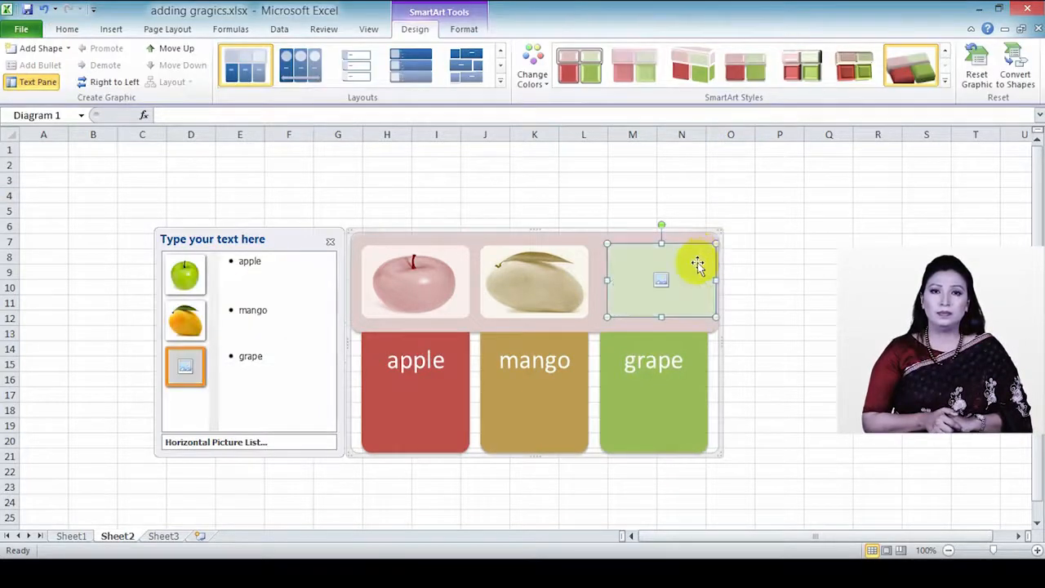
Step: Delete the entire fruit SmartArt graphic from Sheet2
{"action": "left_click", "coordinate": [673, 369]}
{"action": "left_click", "coordinate": [714, 370]}
{"action": "key", "text": "Delete"}
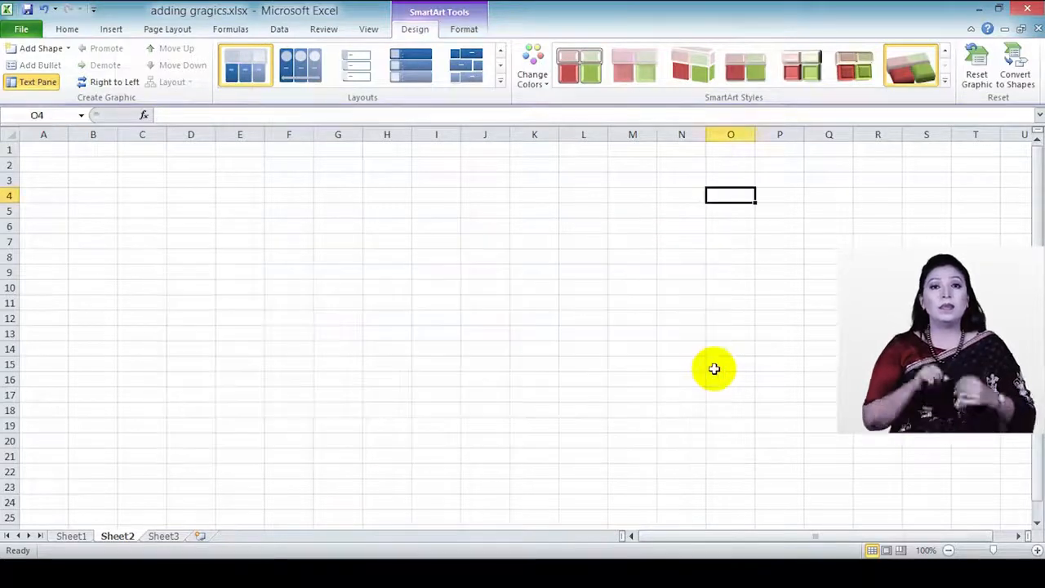
Step: Insert a Relationship > Hierarchy List SmartArt and label its first heading 'family 1'
{"action": "left_click", "coordinate": [112, 29]}
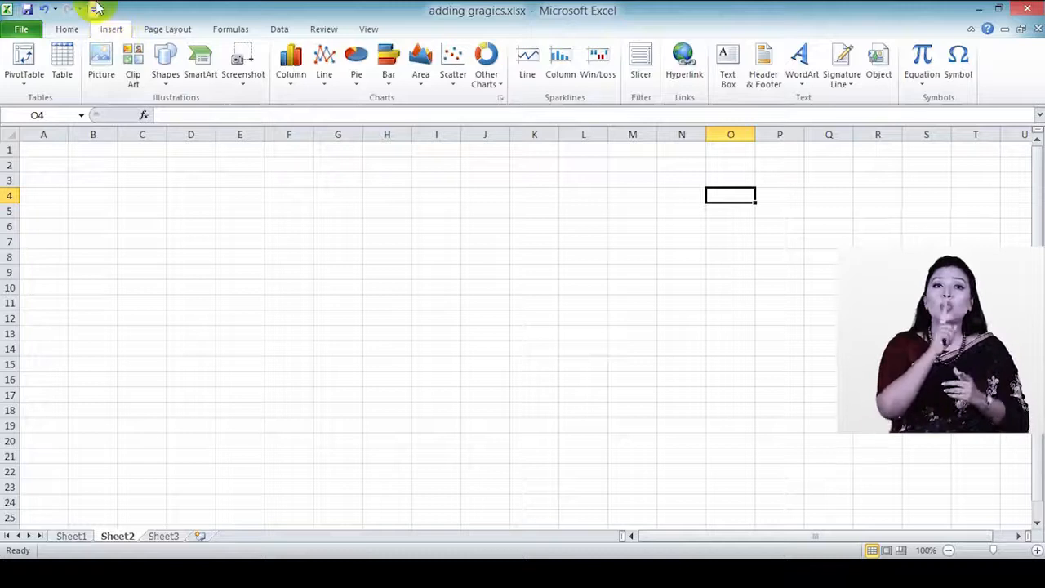
{"action": "left_click", "coordinate": [200, 65]}
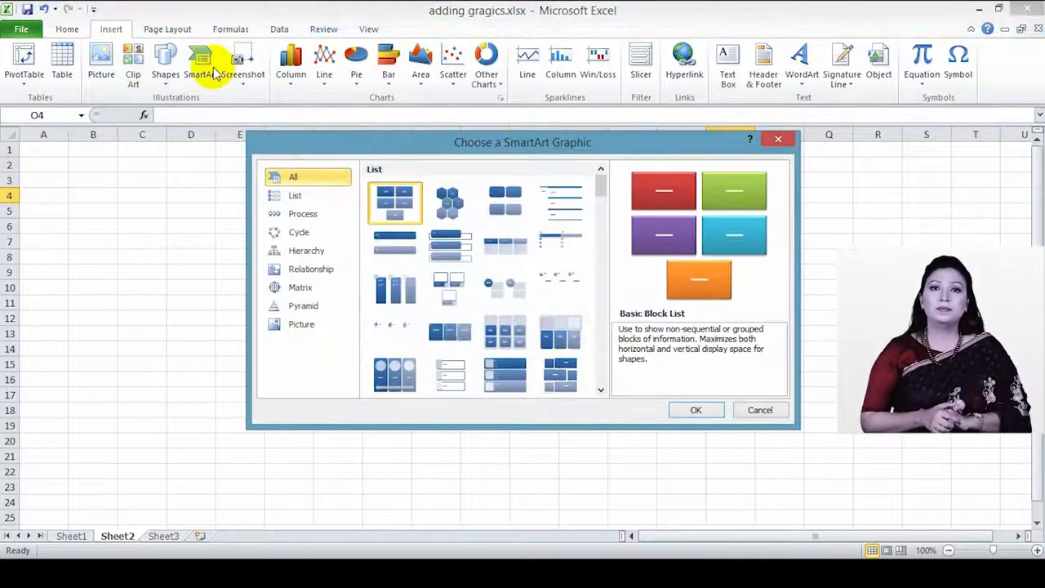
{"action": "left_click", "coordinate": [315, 276]}
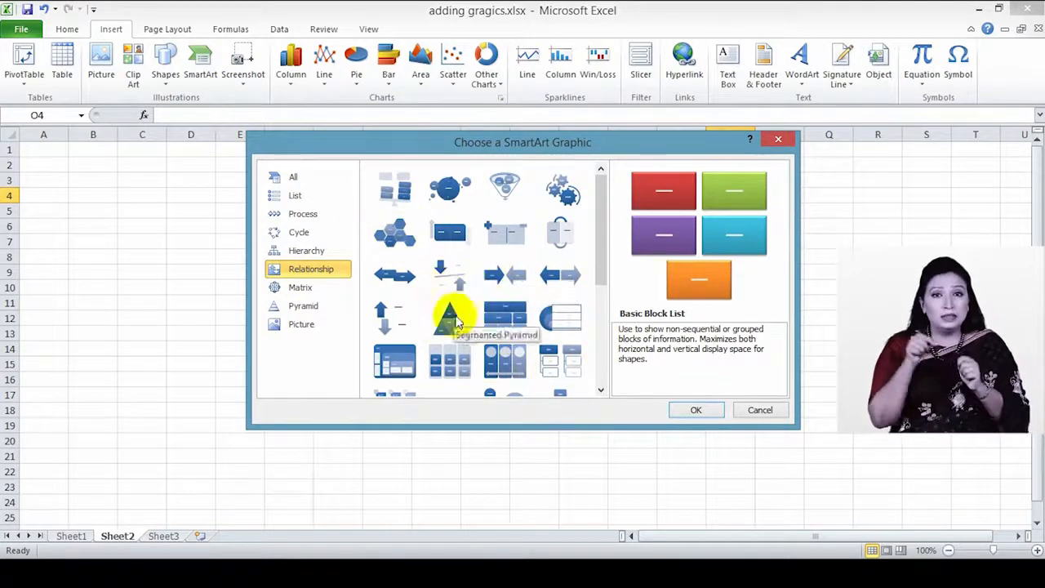
{"action": "left_click", "coordinate": [558, 369]}
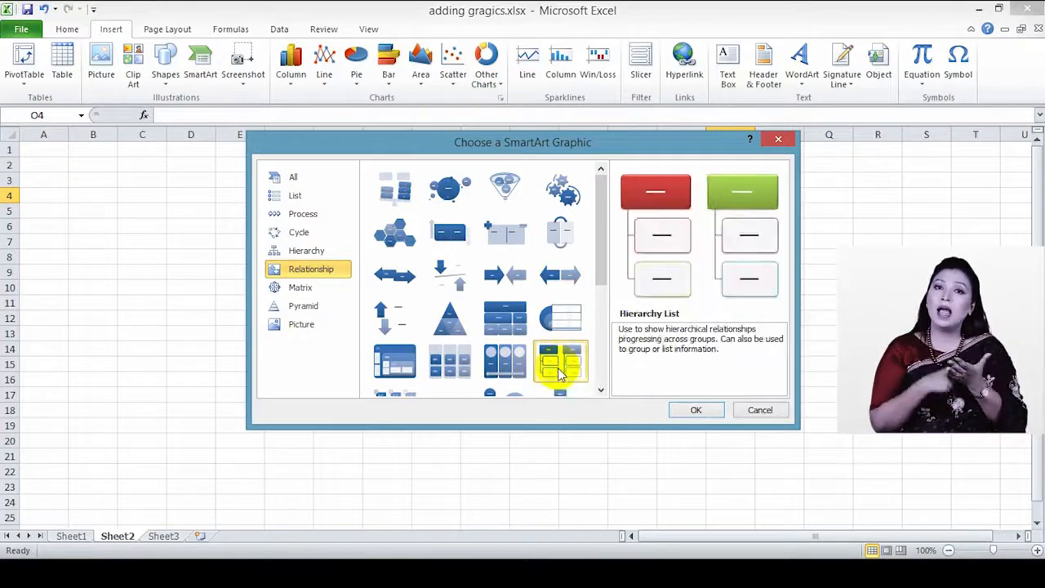
{"action": "left_click", "coordinate": [694, 410]}
{"action": "left_click", "coordinate": [441, 258]}
{"action": "type", "text": "f"}
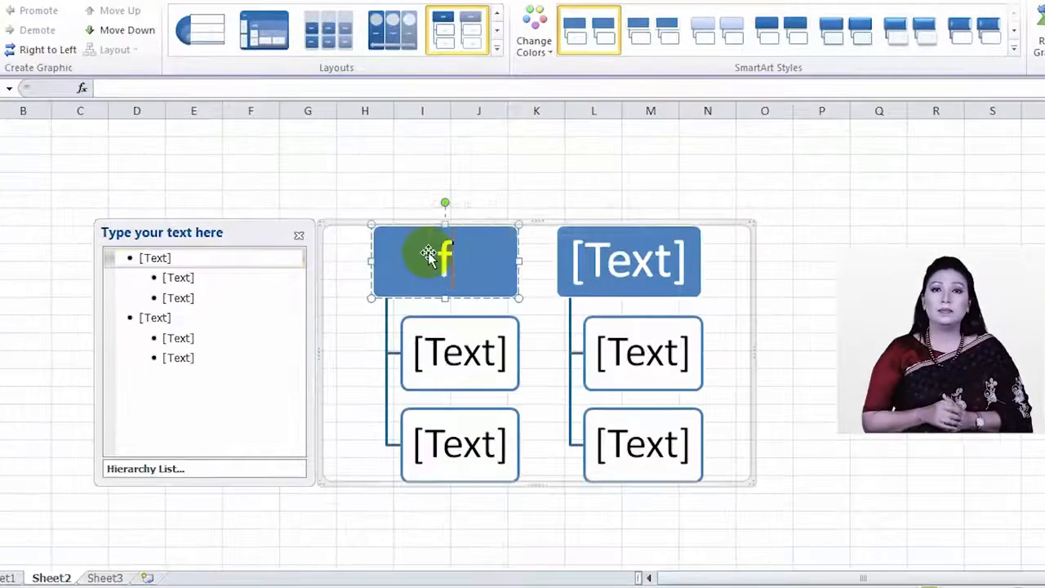
{"action": "type", "text": "amily"}
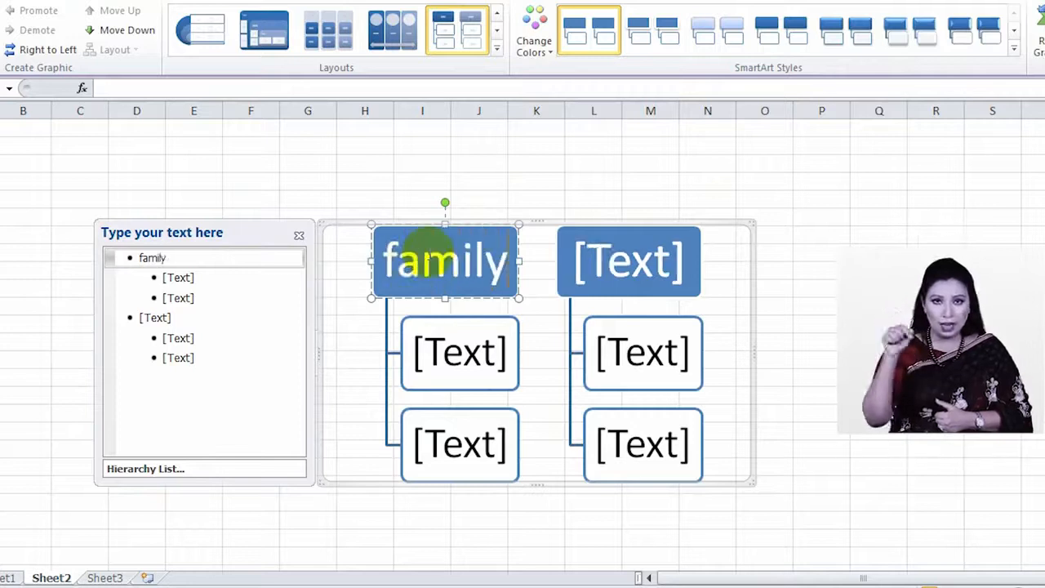
{"action": "type", "text": " 1"}
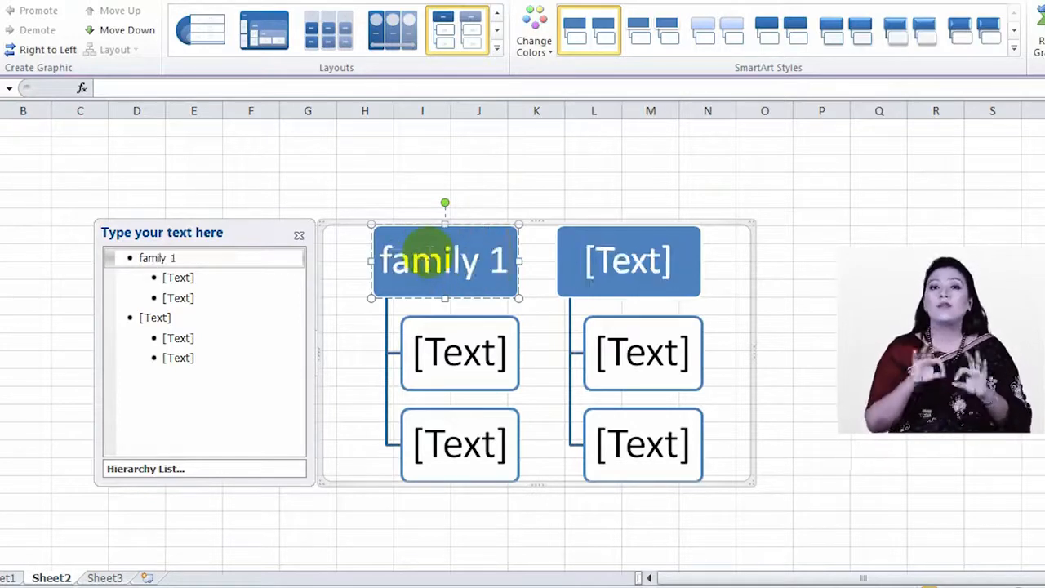
Step: Add heading 'family 2', members father and mother under family 1, mother and son under family 2
{"action": "left_click", "coordinate": [652, 263]}
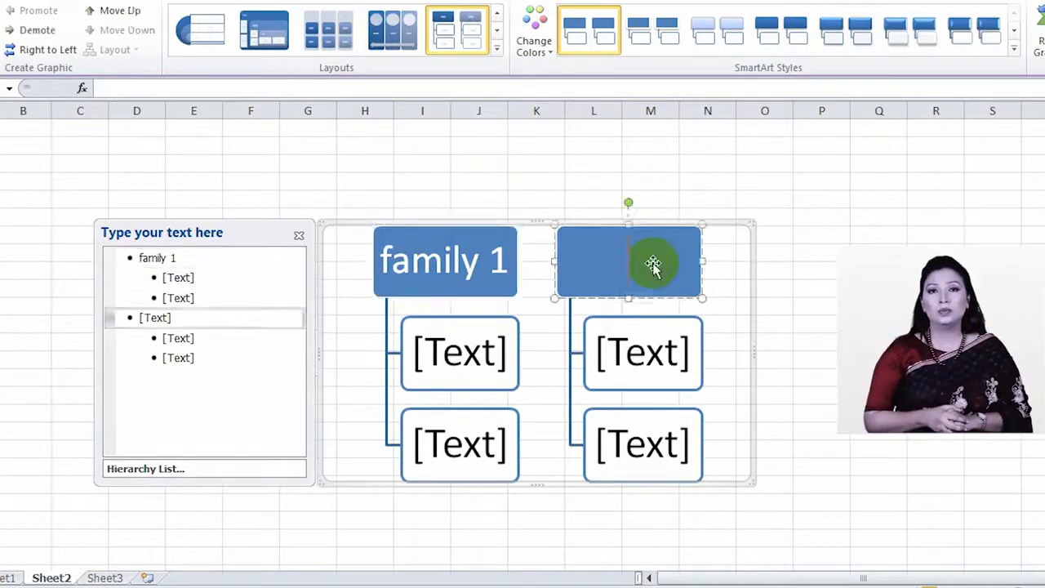
{"action": "type", "text": "family"}
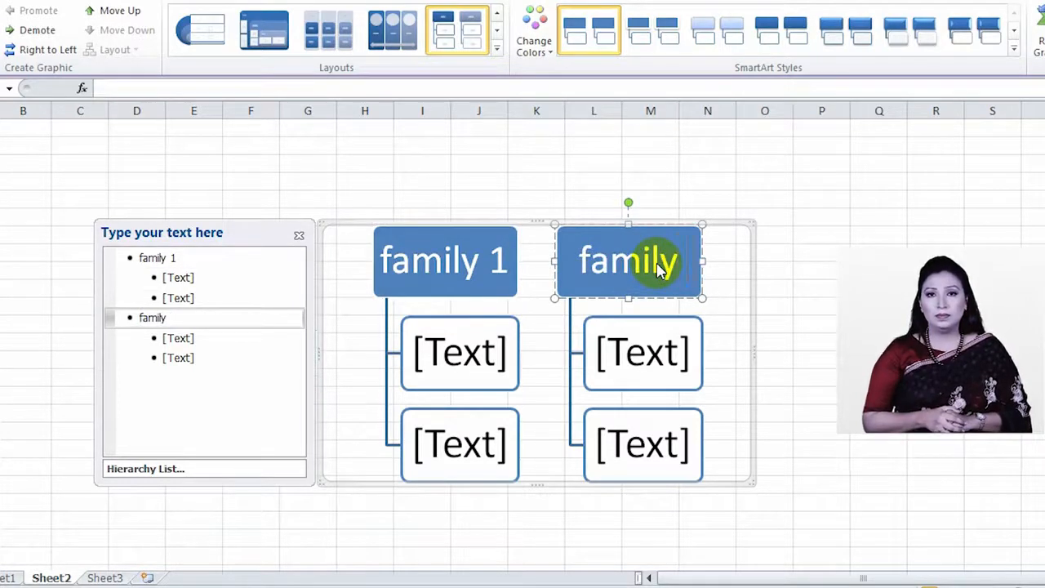
{"action": "type", "text": " 2"}
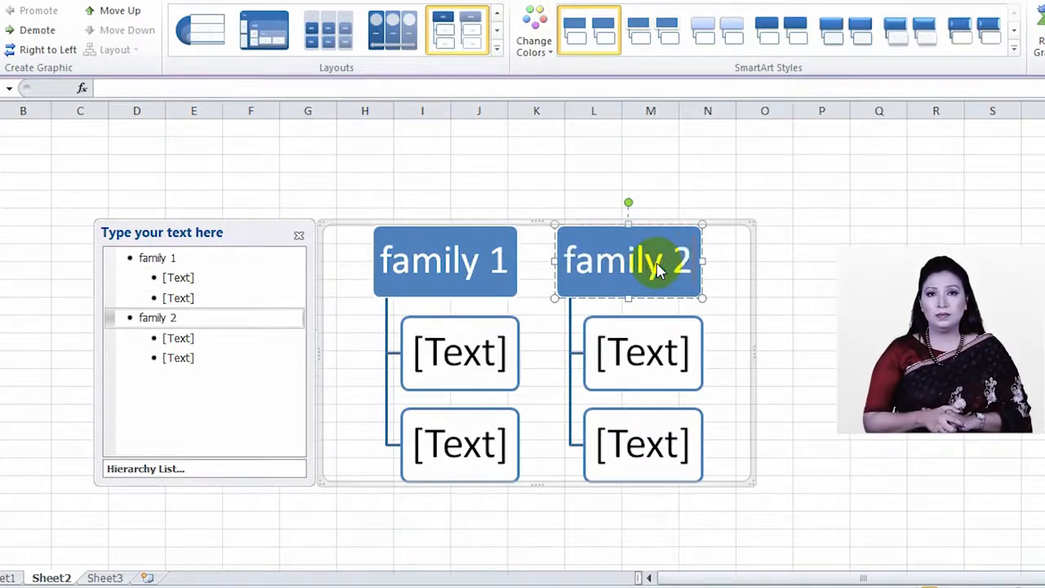
{"action": "left_click", "coordinate": [459, 352]}
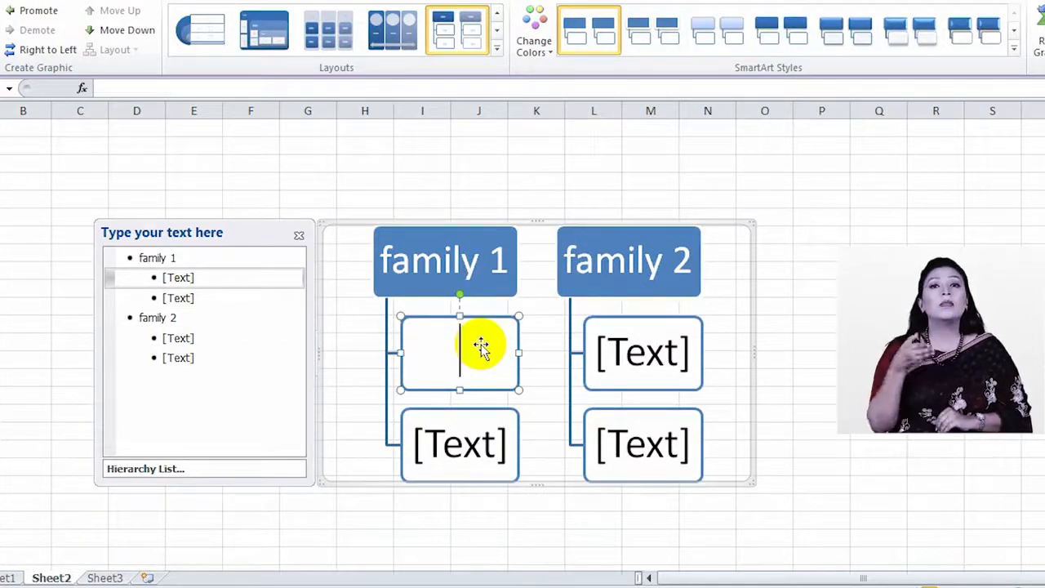
{"action": "type", "text": "father"}
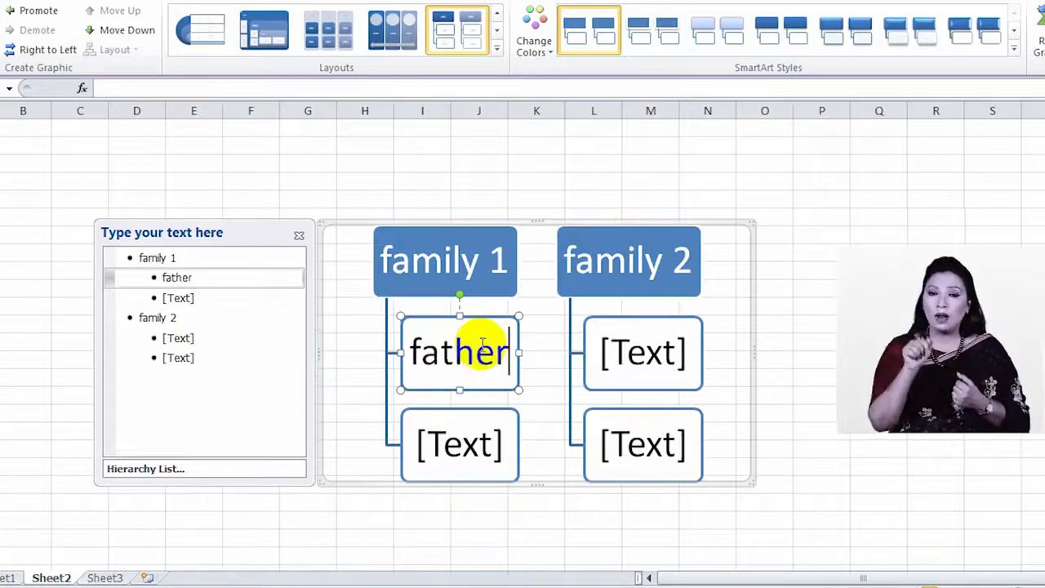
{"action": "left_click", "coordinate": [476, 445]}
{"action": "type", "text": "mother"}
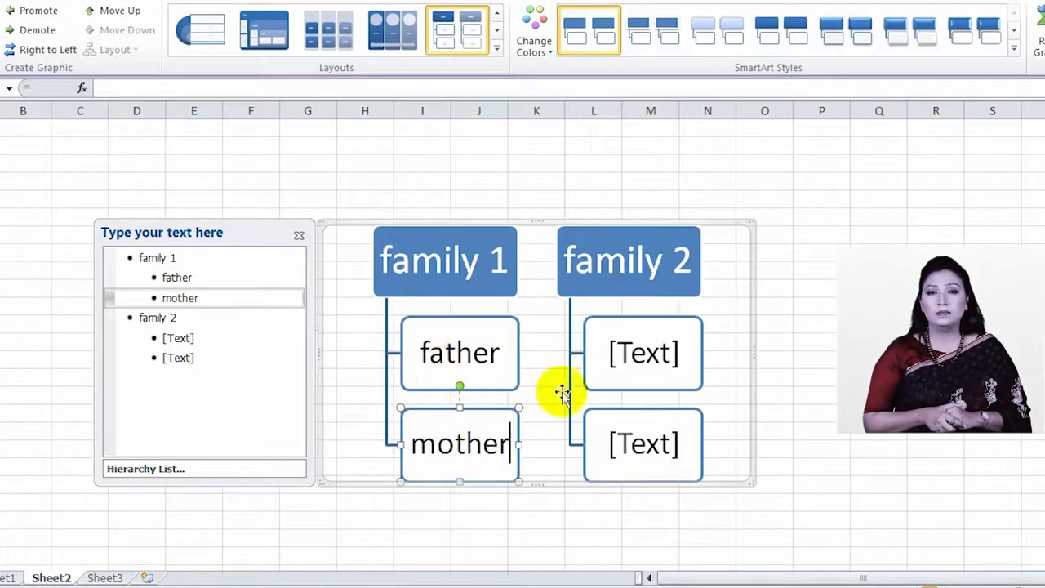
{"action": "left_click", "coordinate": [645, 354]}
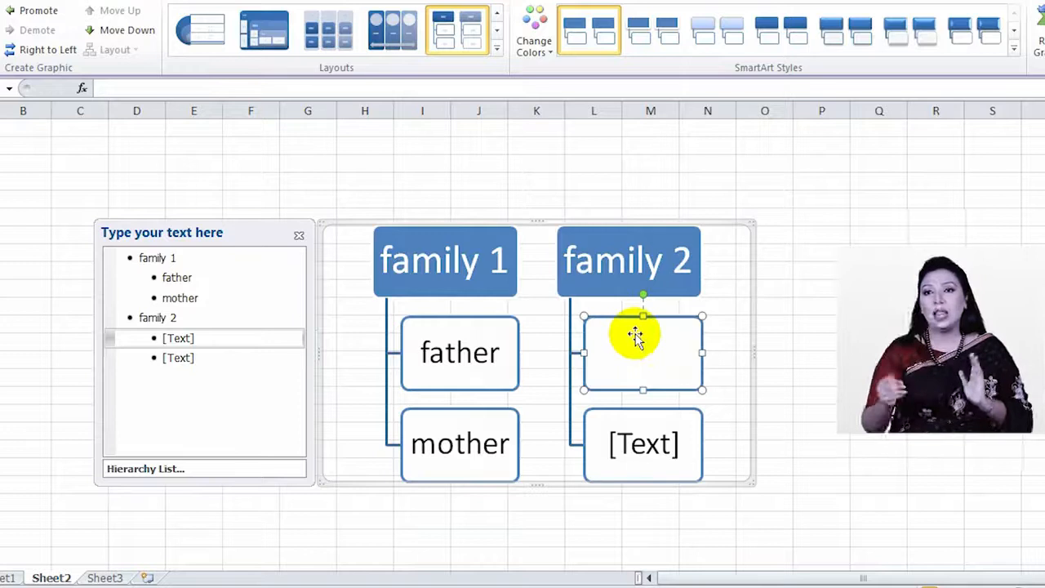
{"action": "type", "text": "mother"}
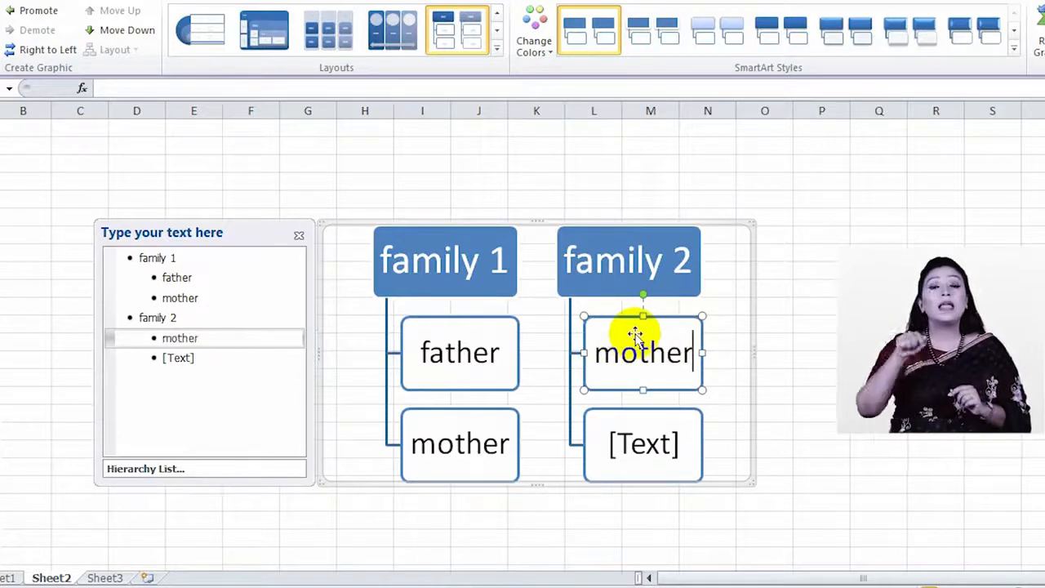
{"action": "left_click", "coordinate": [661, 440]}
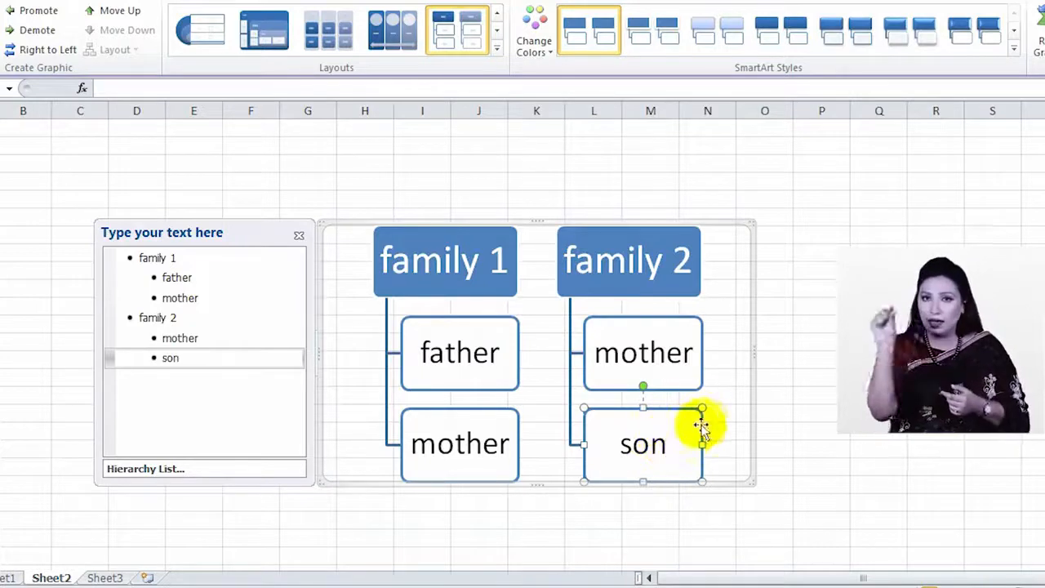
{"action": "left_click", "coordinate": [722, 409]}
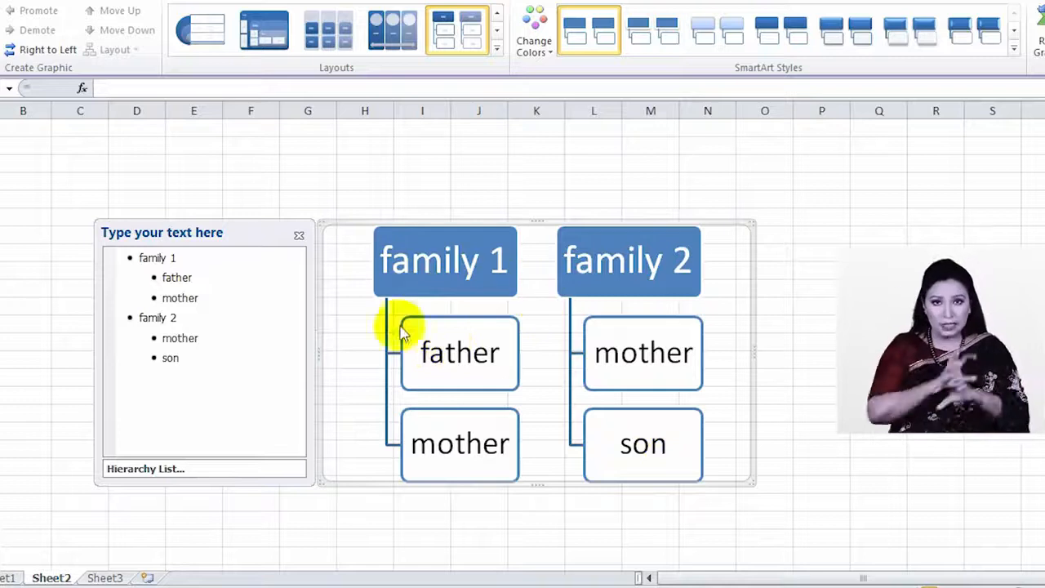
Step: Try the Continuous Picture List and Linear Venn layouts on the family diagram
{"action": "scroll", "coordinate": [463, 418], "scroll_direction": "down", "scroll_amount": 1}
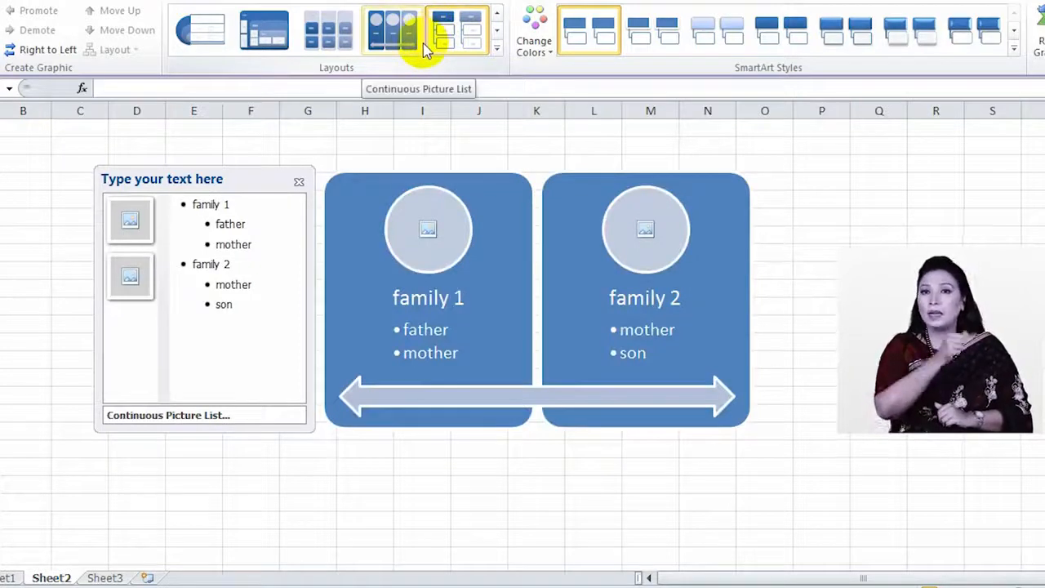
{"action": "left_click", "coordinate": [423, 49]}
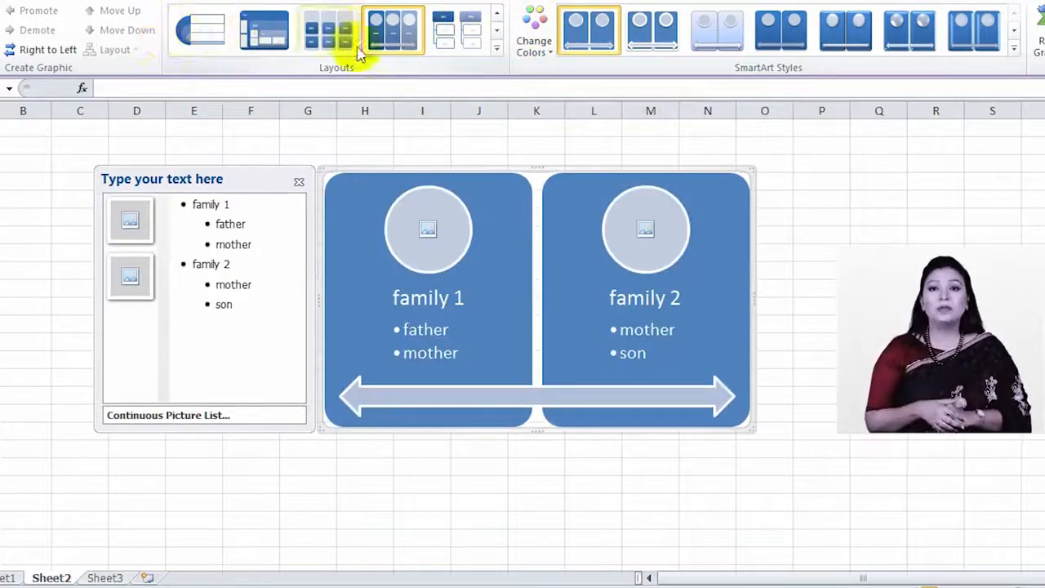
{"action": "left_click", "coordinate": [496, 47]}
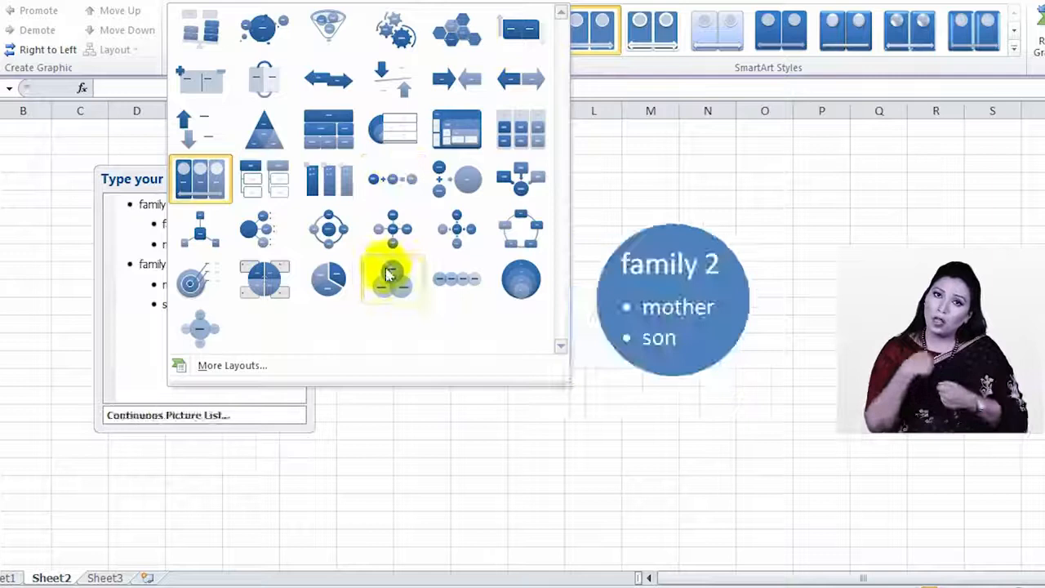
{"action": "left_click", "coordinate": [455, 281]}
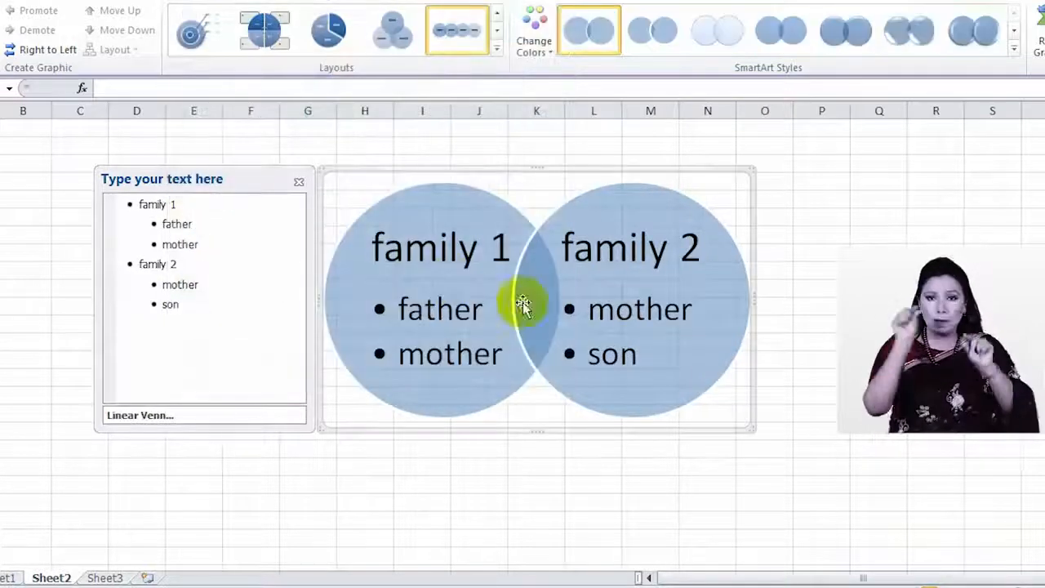
{"action": "left_click", "coordinate": [471, 310]}
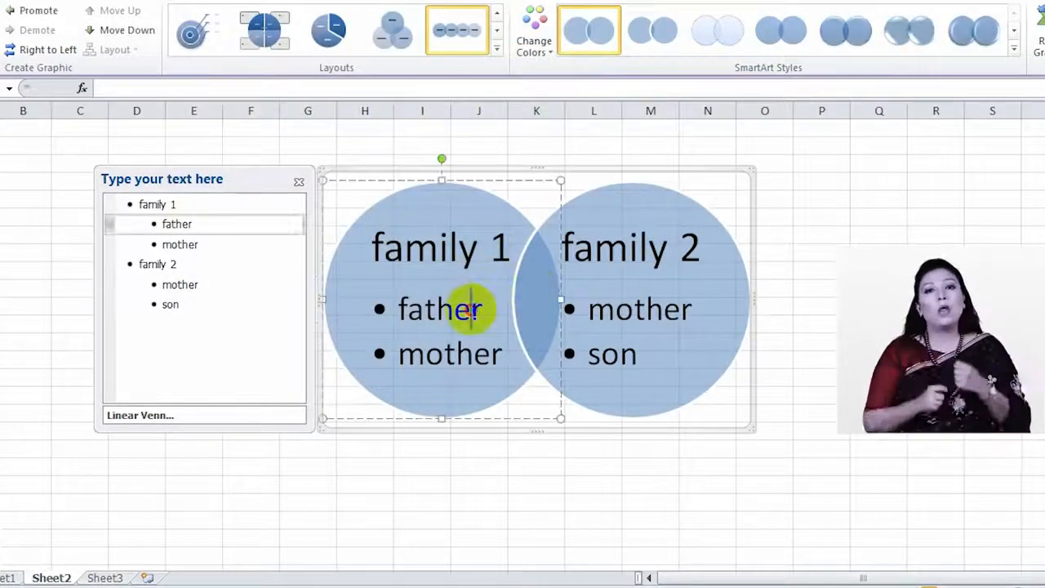
{"action": "left_click_drag", "start_coordinate": [483, 311], "coordinate": [397, 309]}
{"action": "left_click", "coordinate": [502, 243]}
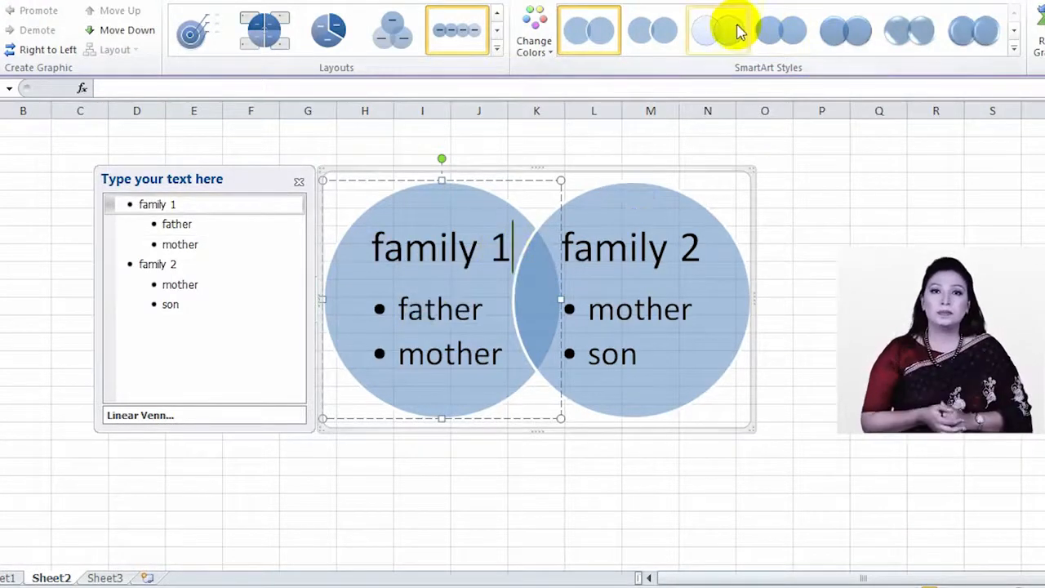
Step: Apply a different style, try Basic Pie and Cycle Matrix, and settle on Basic Target
{"action": "left_click", "coordinate": [735, 29]}
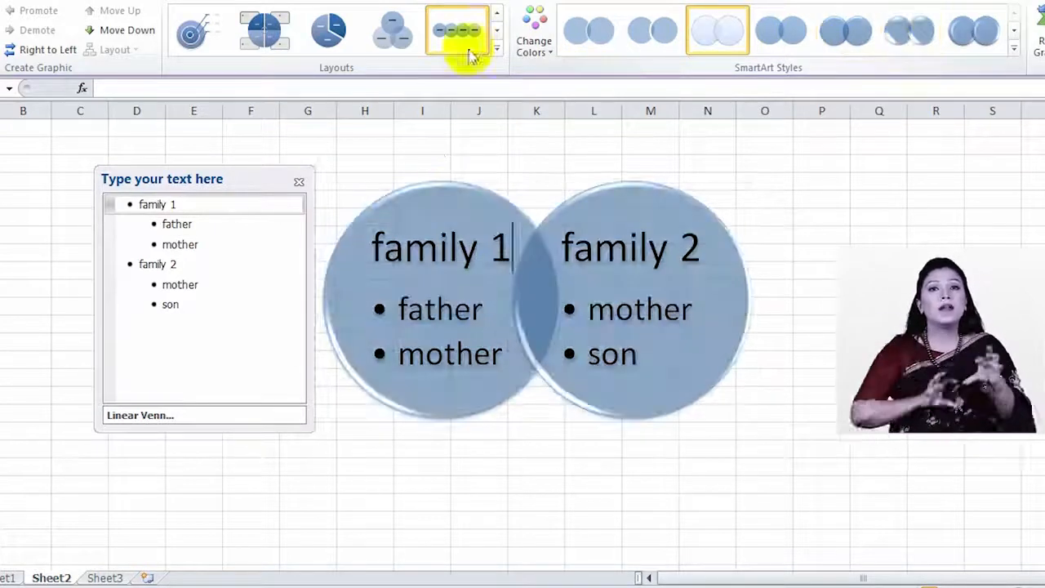
{"action": "left_click", "coordinate": [346, 47]}
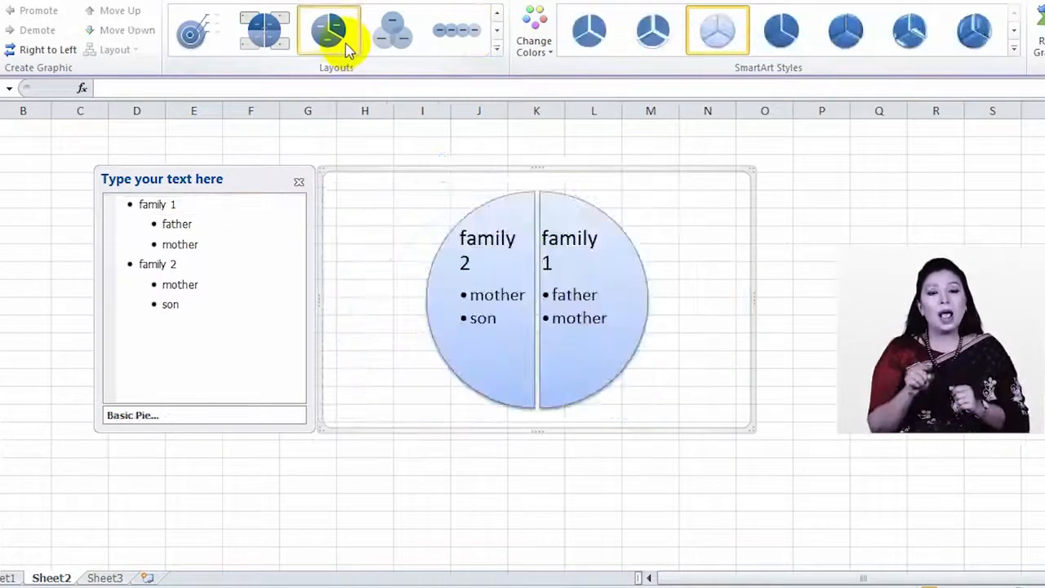
{"action": "left_click", "coordinate": [275, 52]}
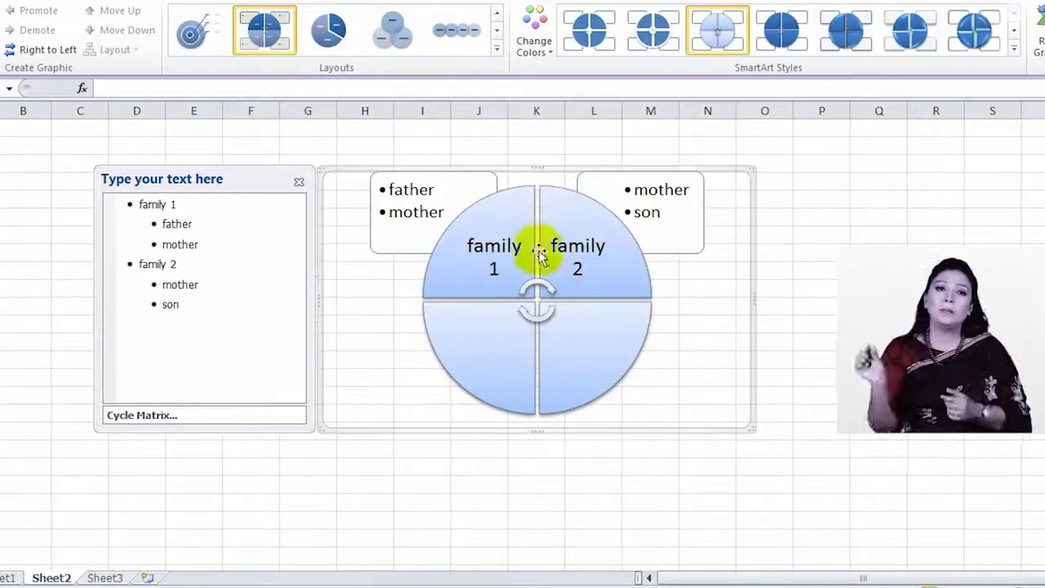
{"action": "left_click", "coordinate": [194, 30]}
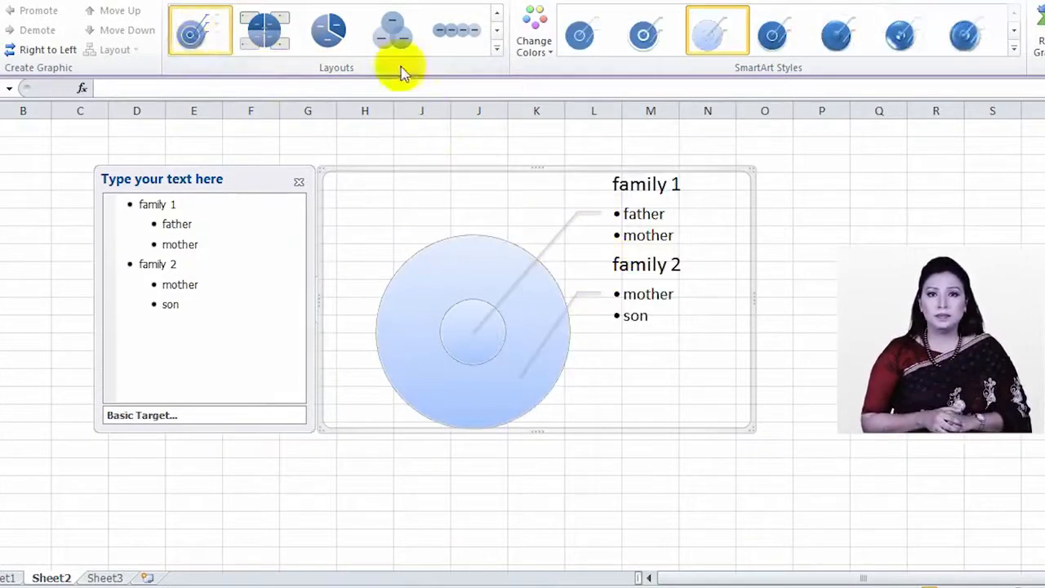
Step: Recolour the target with a Colorful scheme, apply the first style, then switch to Reverse List
{"action": "left_click", "coordinate": [533, 47]}
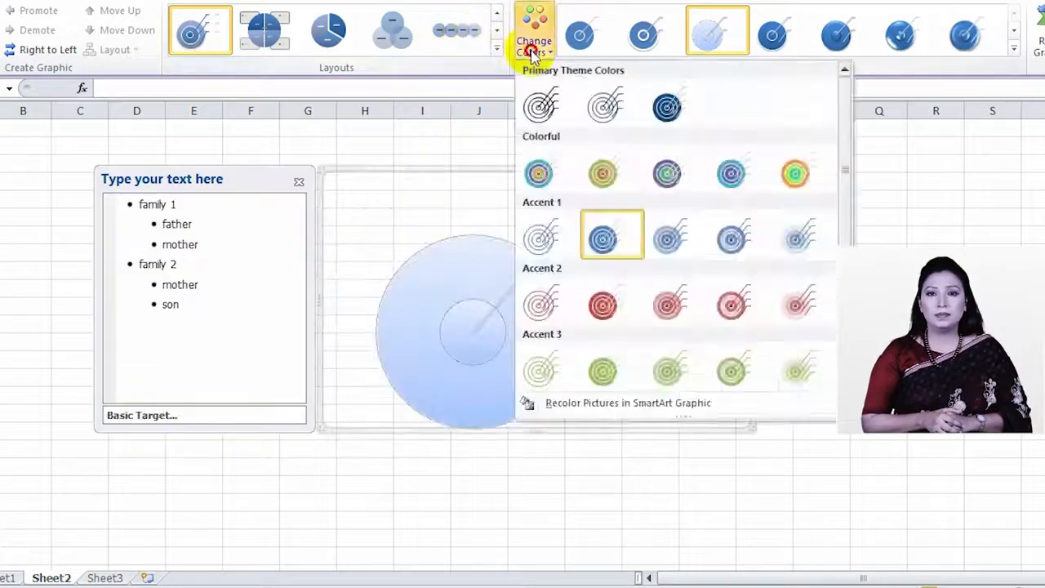
{"action": "left_click", "coordinate": [664, 243]}
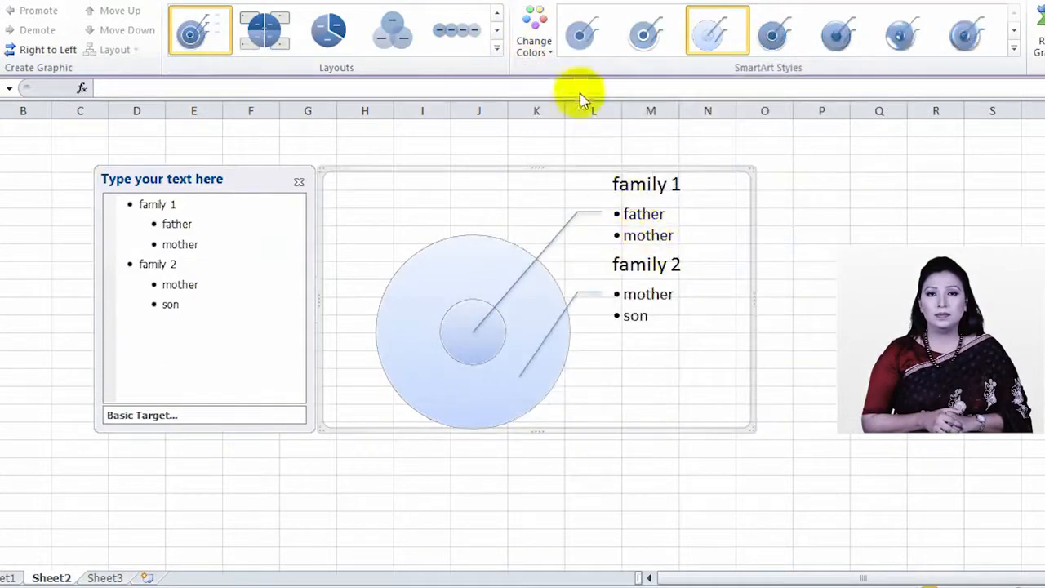
{"action": "left_click", "coordinate": [534, 41]}
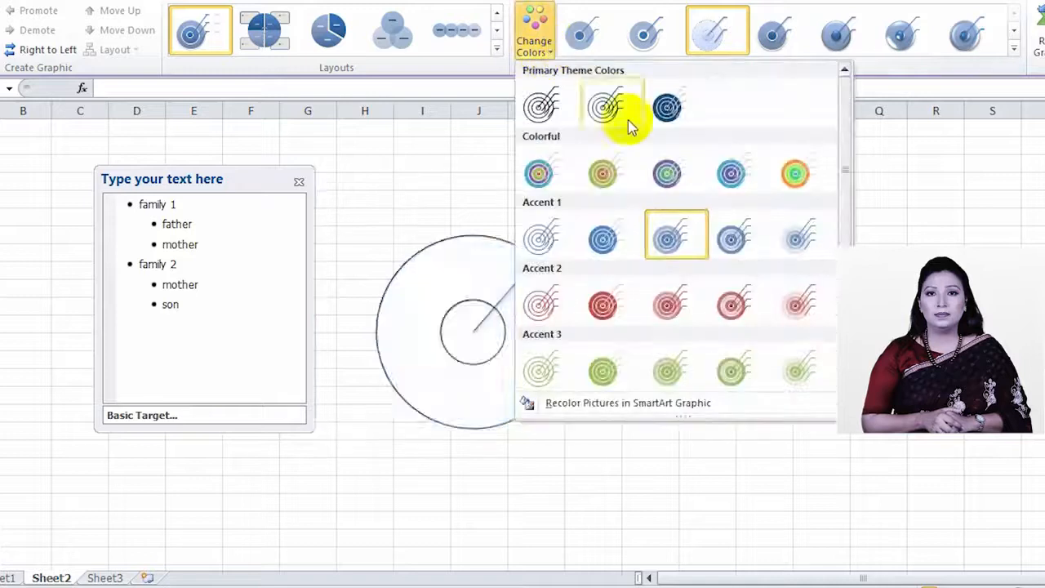
{"action": "left_click", "coordinate": [796, 173]}
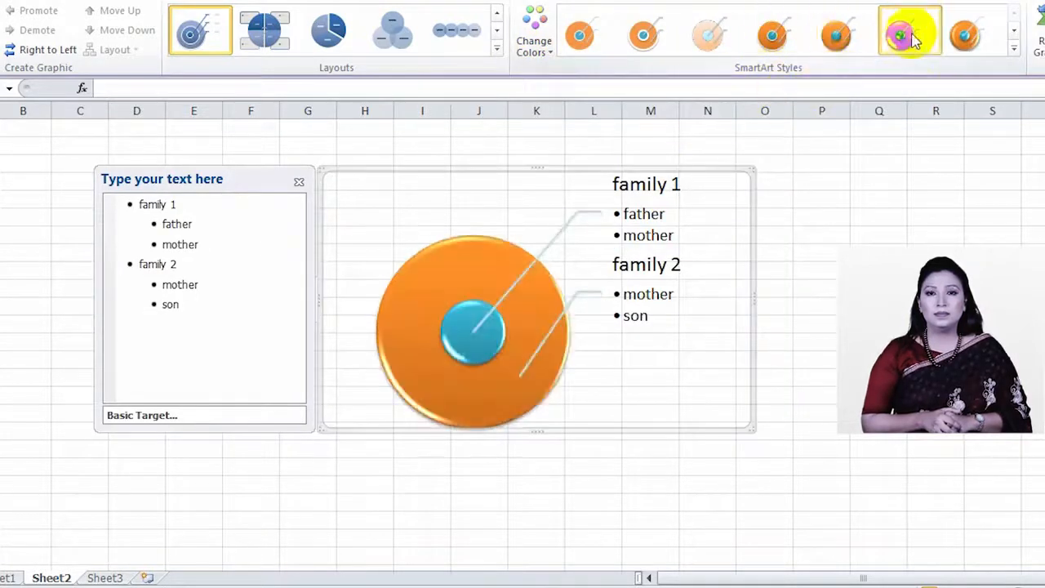
{"action": "left_click", "coordinate": [613, 47]}
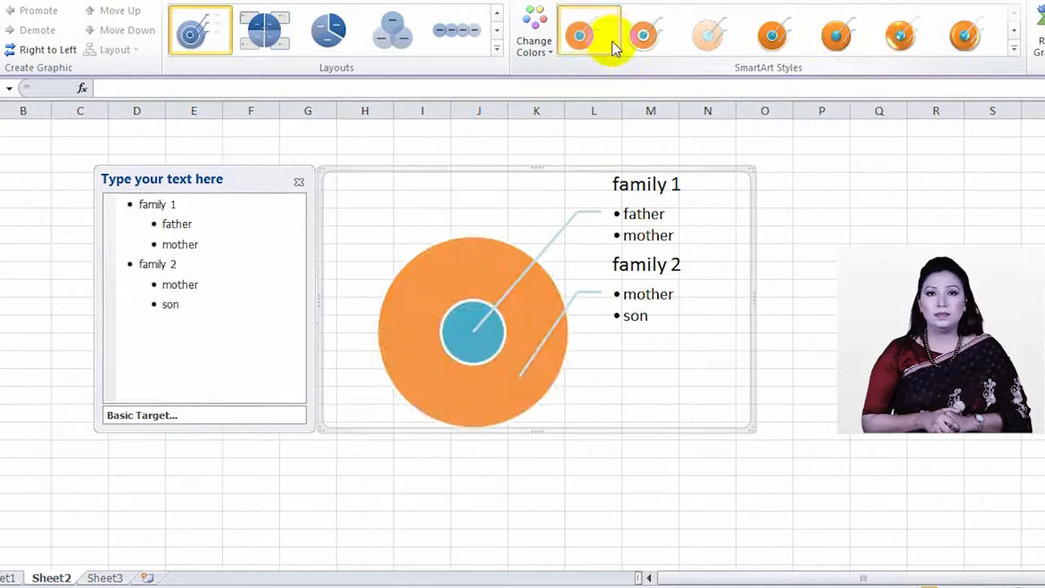
{"action": "left_click", "coordinate": [497, 47]}
{"action": "left_click", "coordinate": [441, 183]}
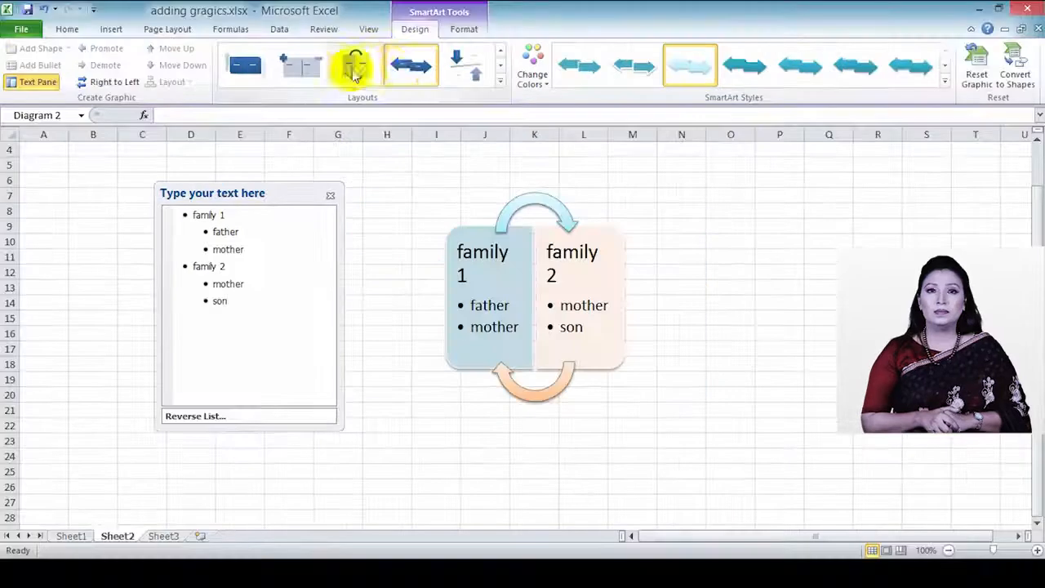
Step: Change the family diagram's layout to Target List
{"action": "left_click", "coordinate": [500, 81]}
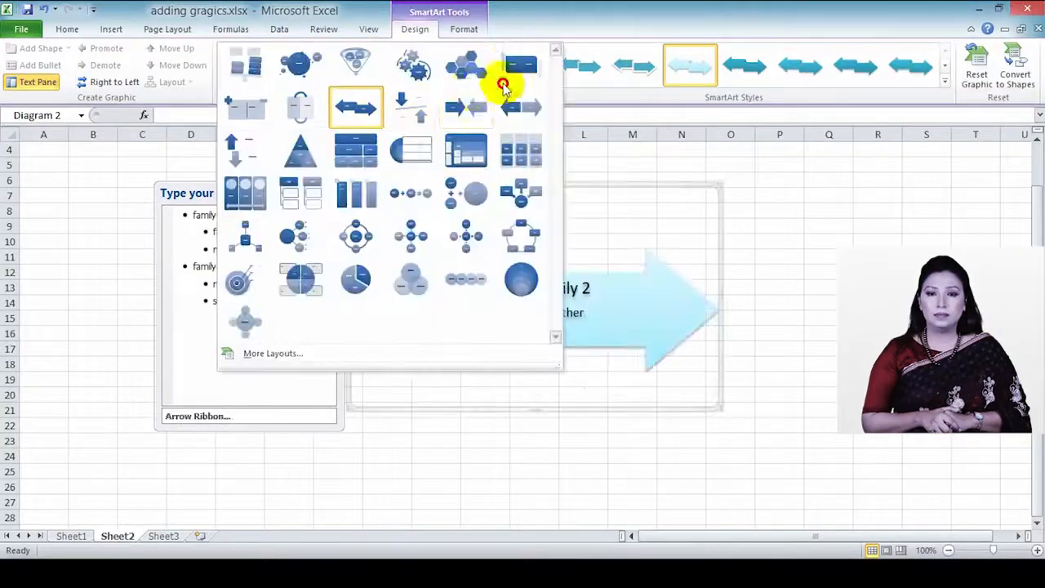
{"action": "left_click", "coordinate": [407, 151]}
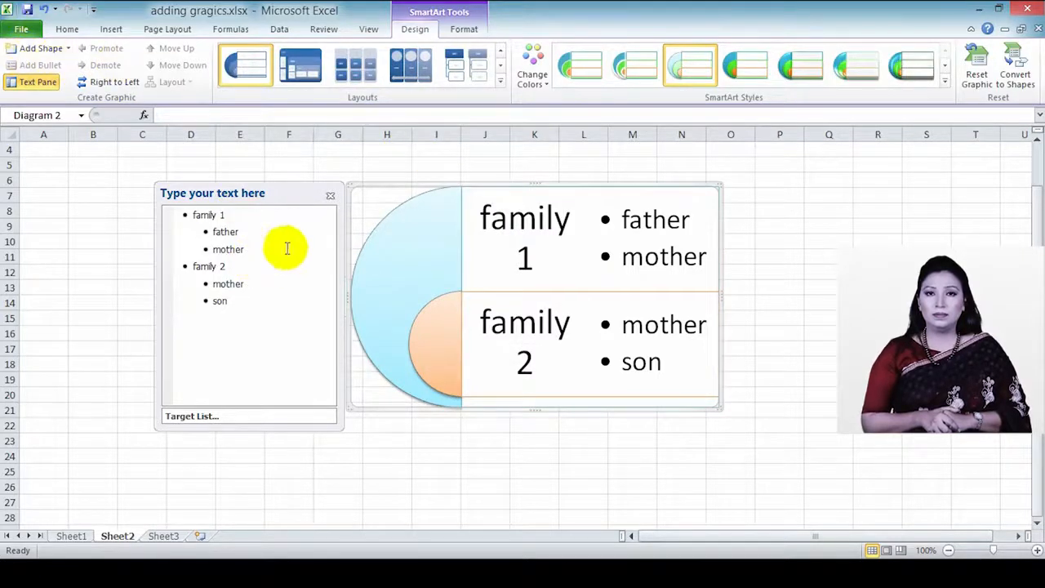
{"action": "left_click", "coordinate": [112, 30]}
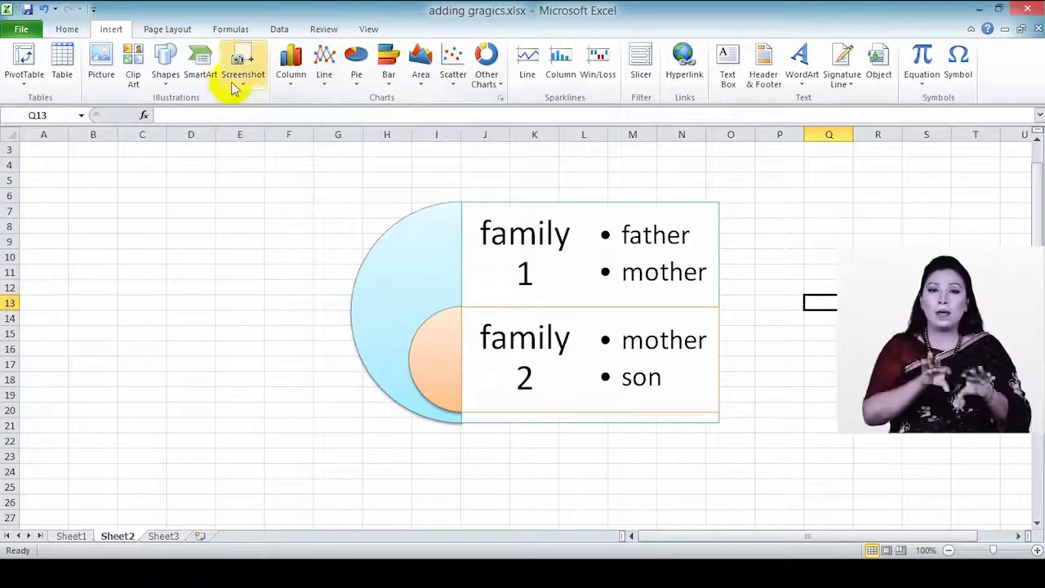
Step: Reselect the Target List family diagram and bring up its SmartArt Design options
{"action": "left_click", "coordinate": [433, 269]}
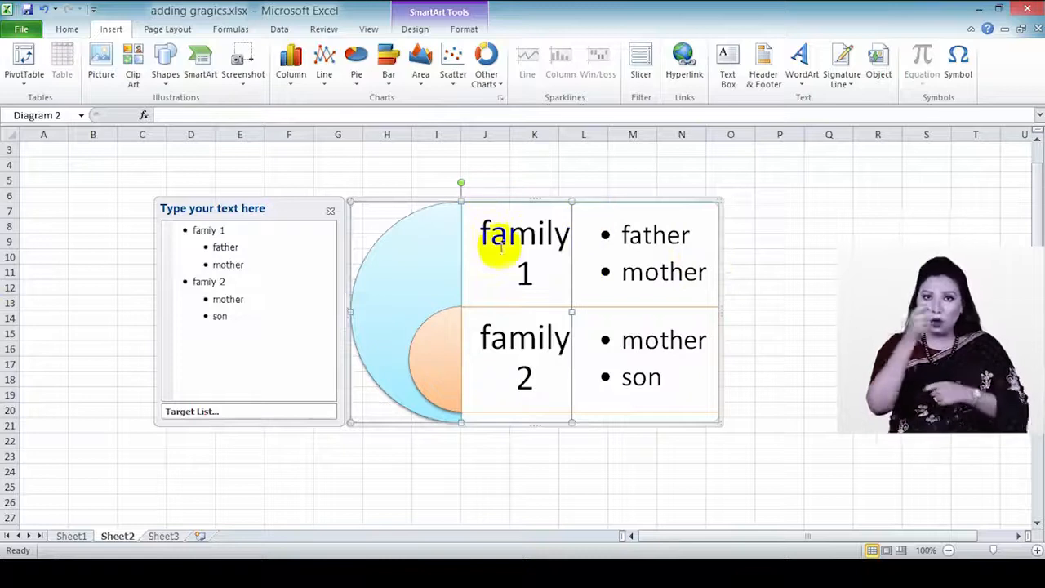
{"action": "left_click", "coordinate": [521, 273]}
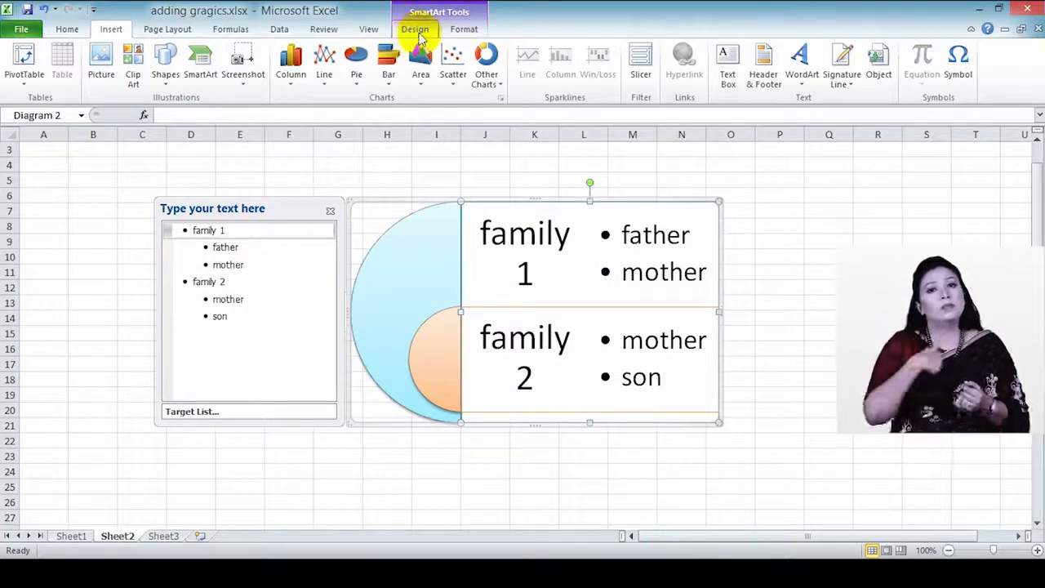
{"action": "left_click", "coordinate": [390, 164]}
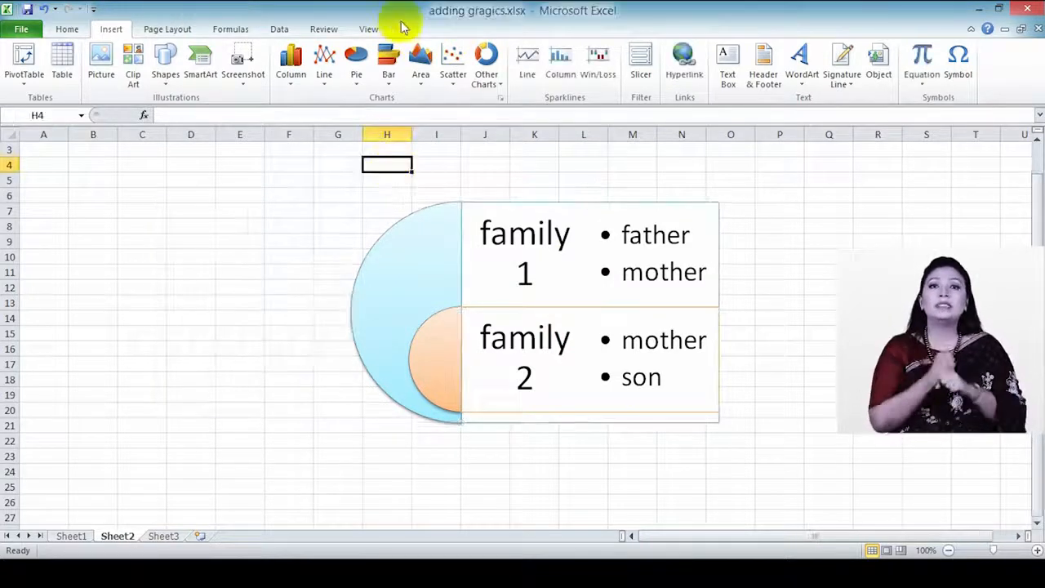
{"action": "left_click", "coordinate": [524, 272]}
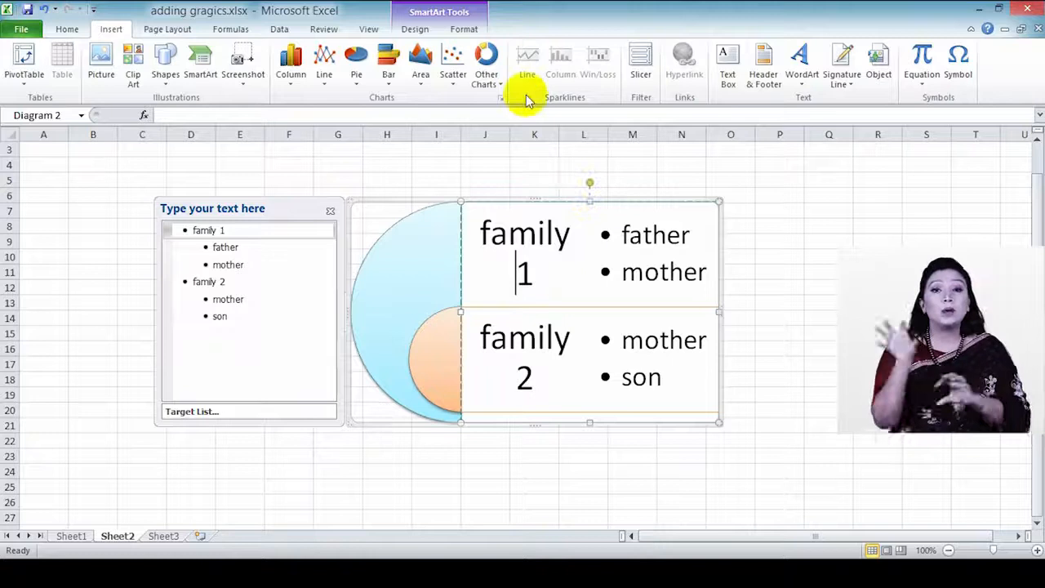
{"action": "left_click", "coordinate": [415, 29]}
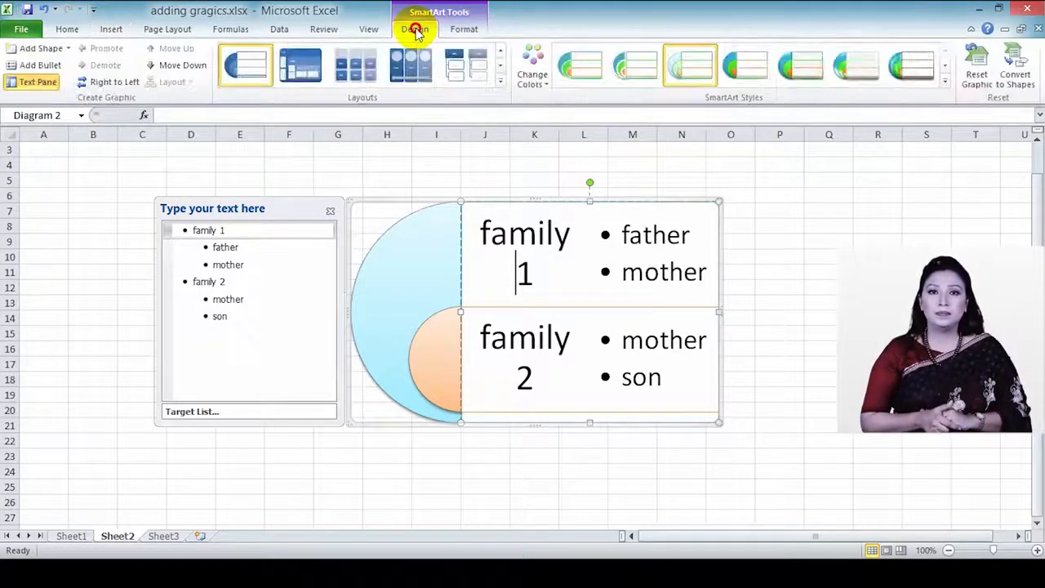